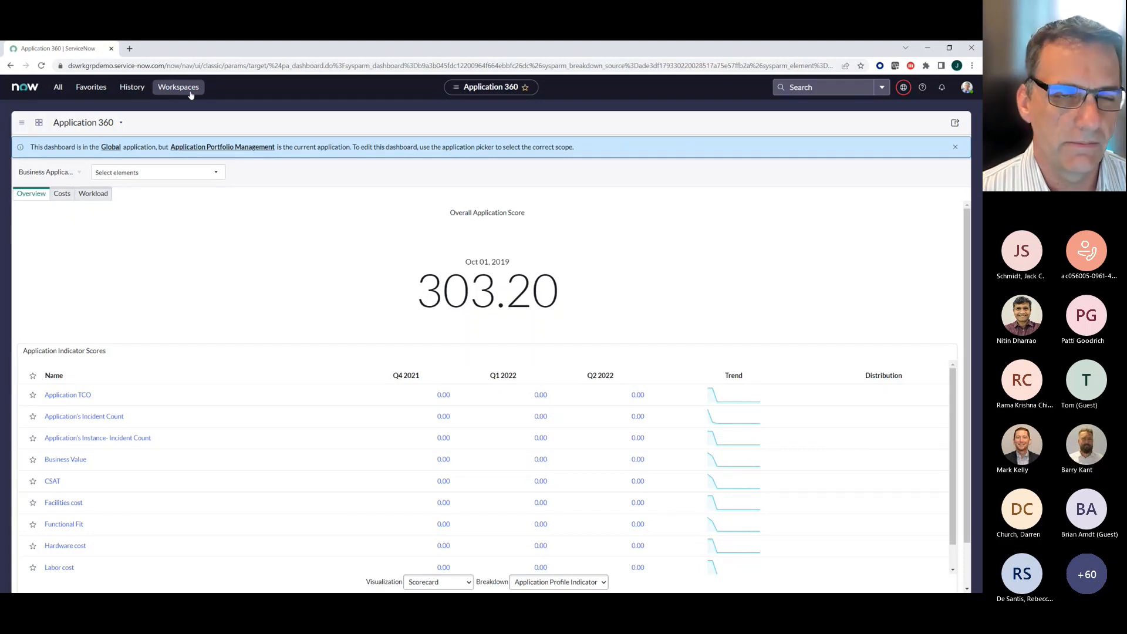
# - Open the Digital Portfolio Management workspace and duplicate its browser tab
pyautogui.click(189, 90)
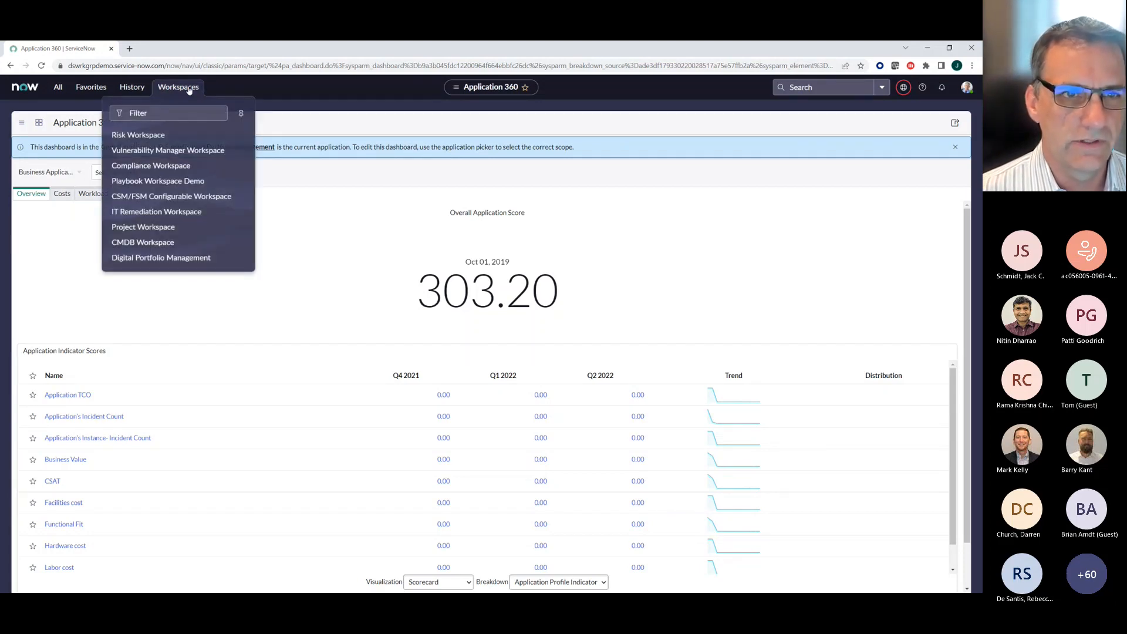
pyautogui.click(151, 262)
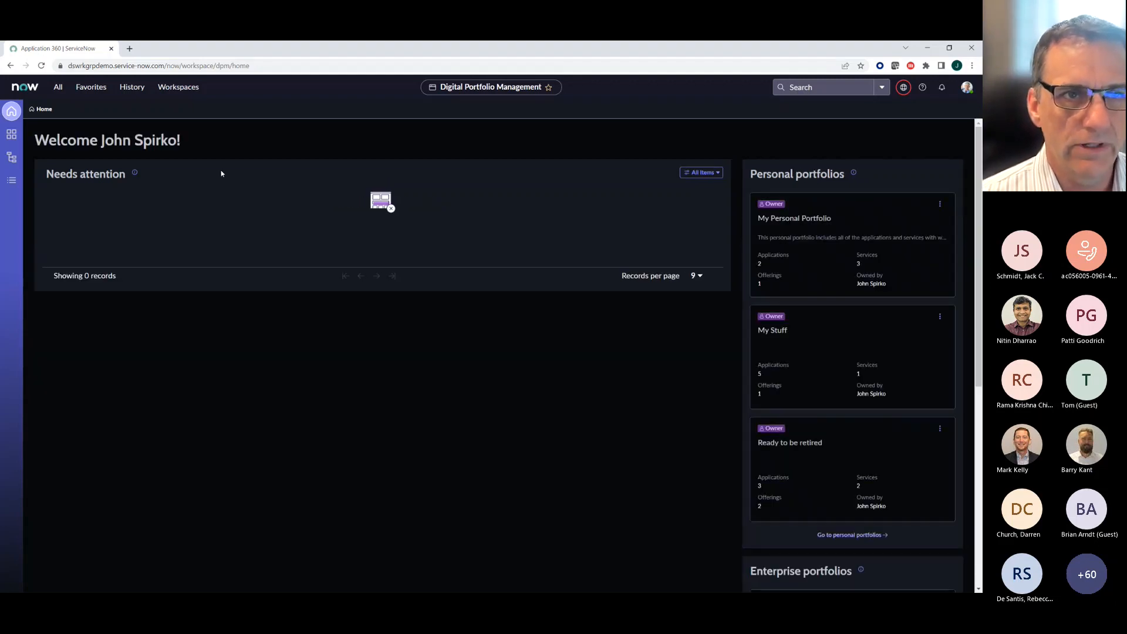
pyautogui.rightClick(51, 49)
pyautogui.click(71, 120)
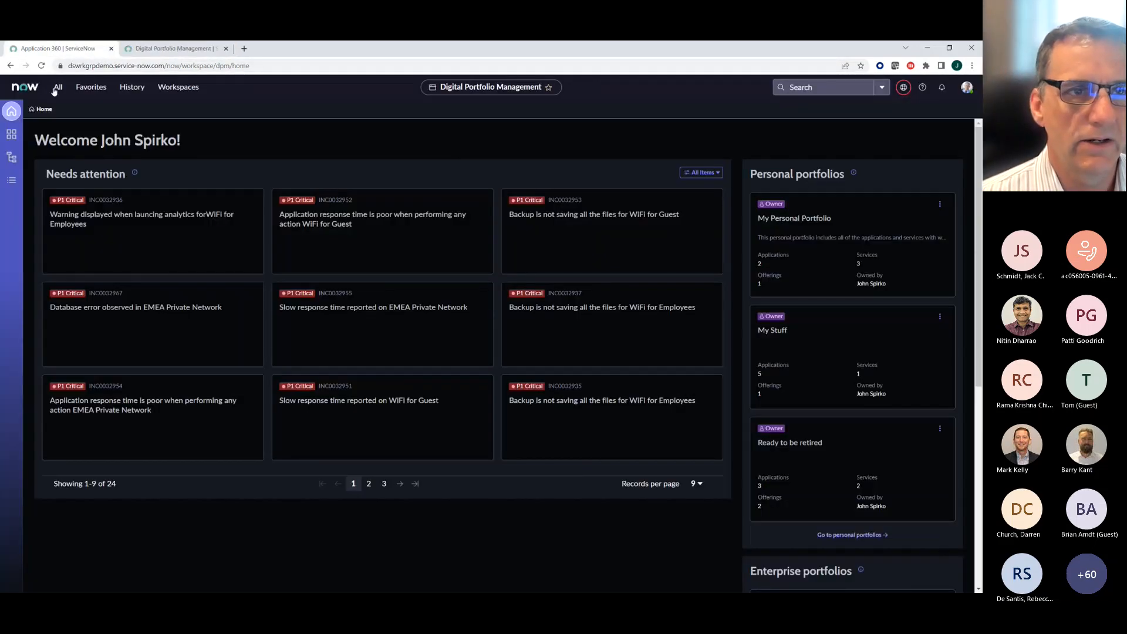
# - Open Service Builder from the favorites and start creating a business service, continuing past the Getting Started overview
pyautogui.click(98, 87)
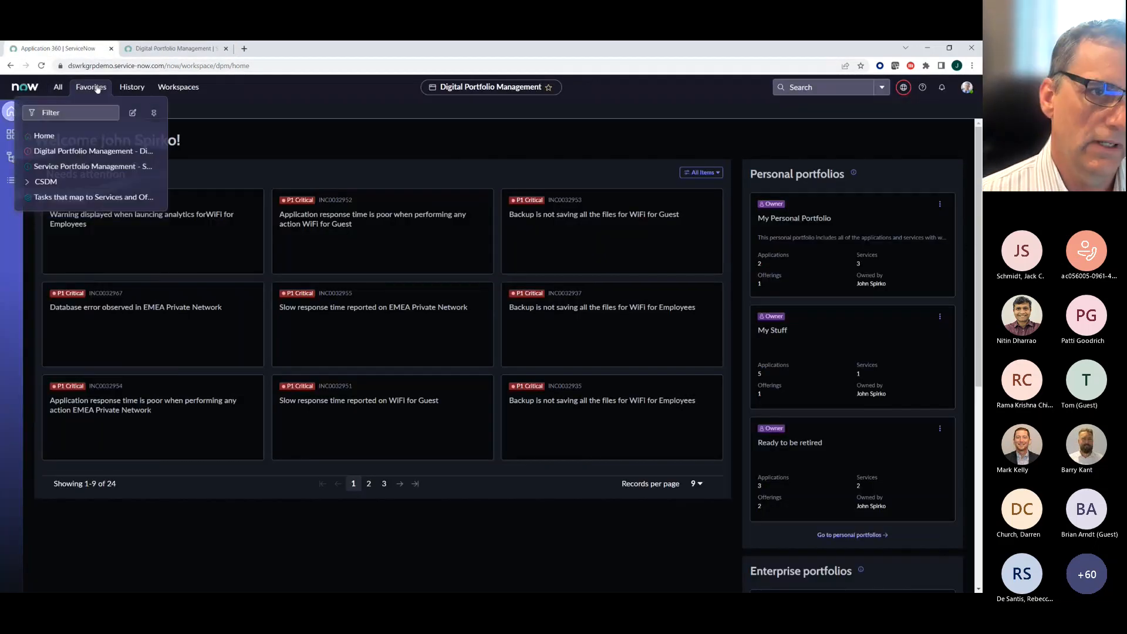
pyautogui.click(88, 166)
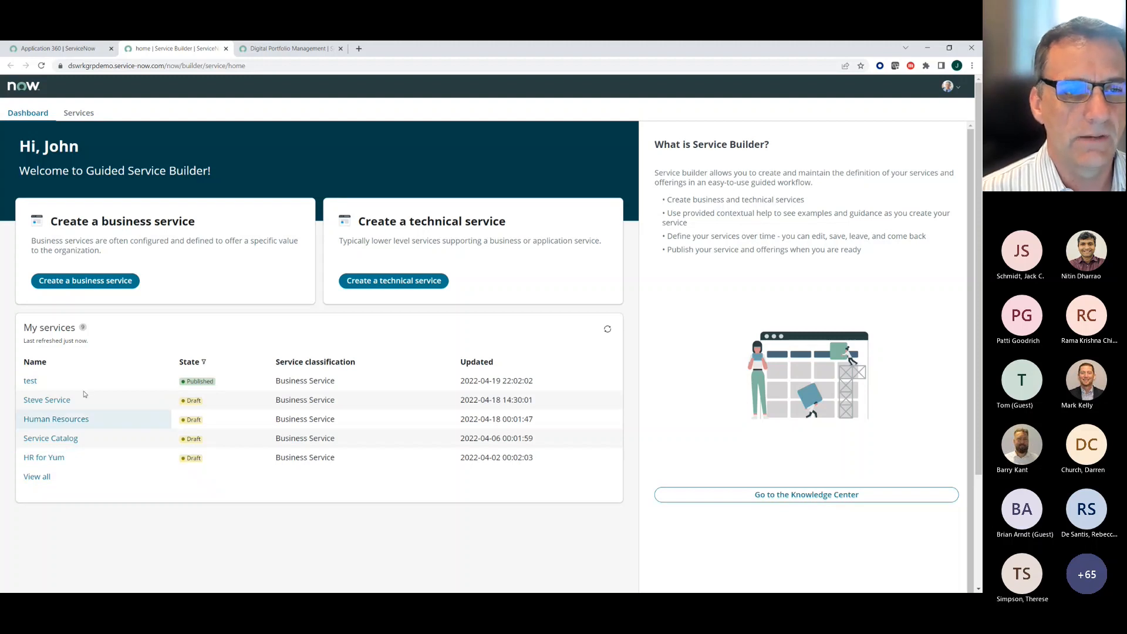
pyautogui.click(82, 282)
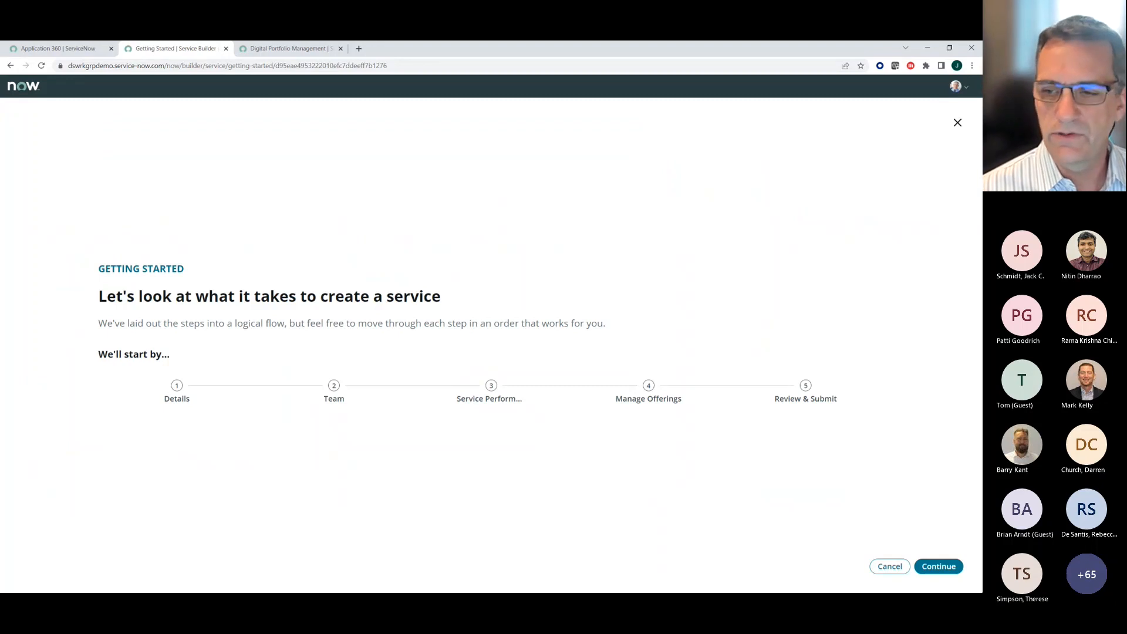
pyautogui.click(945, 567)
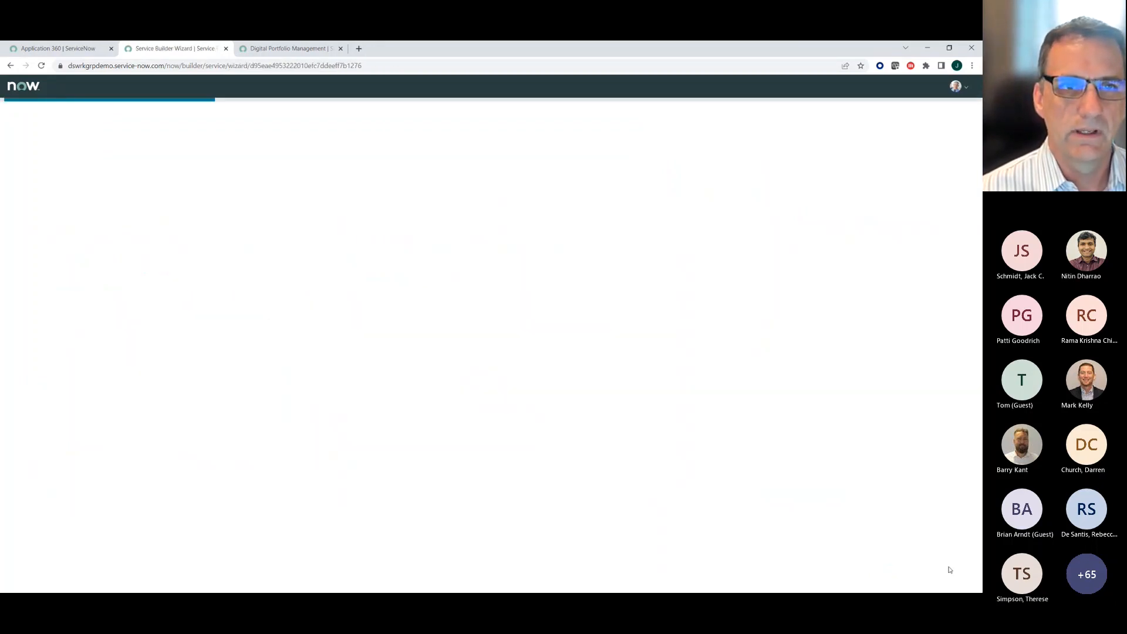
# - Name the new business service "HR"
pyautogui.click(216, 271)
pyautogui.write('Onboa')
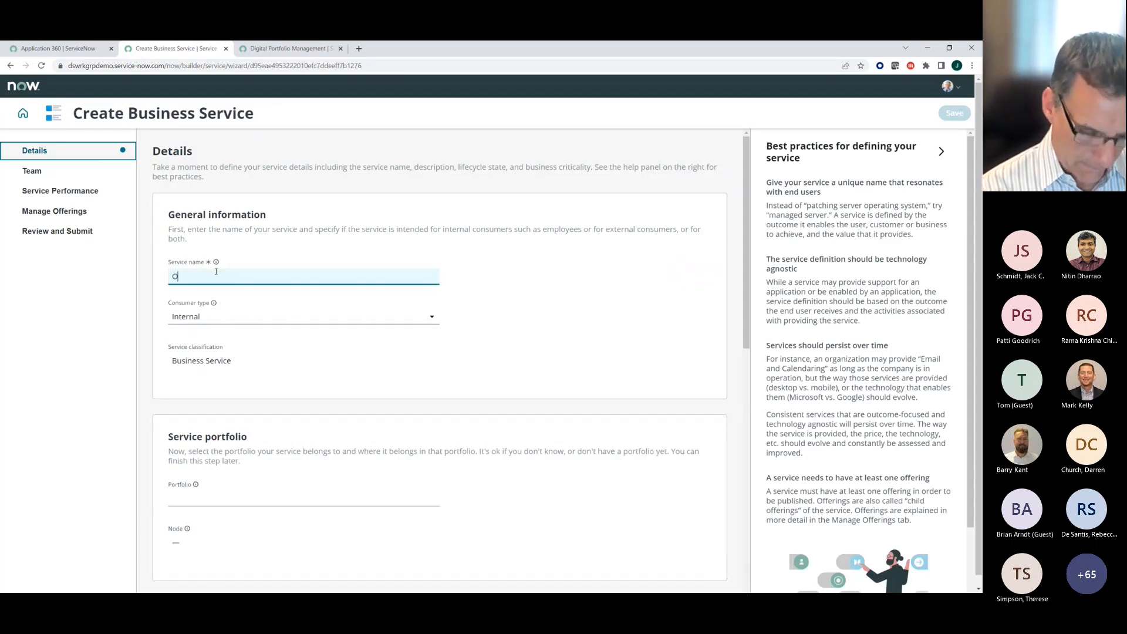
pyautogui.press('BackSpace')
pyautogui.press('BackSpace')
pyautogui.press('BackSpace')
pyautogui.press('BackSpace')
pyautogui.press('BackSpace')
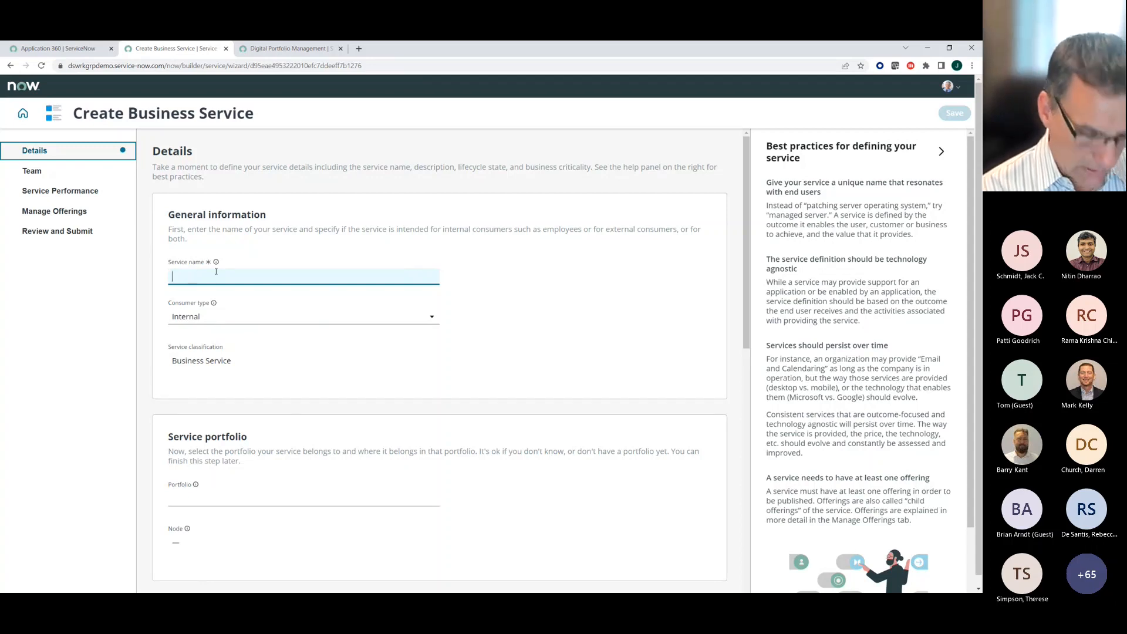
pyautogui.write('HR O')
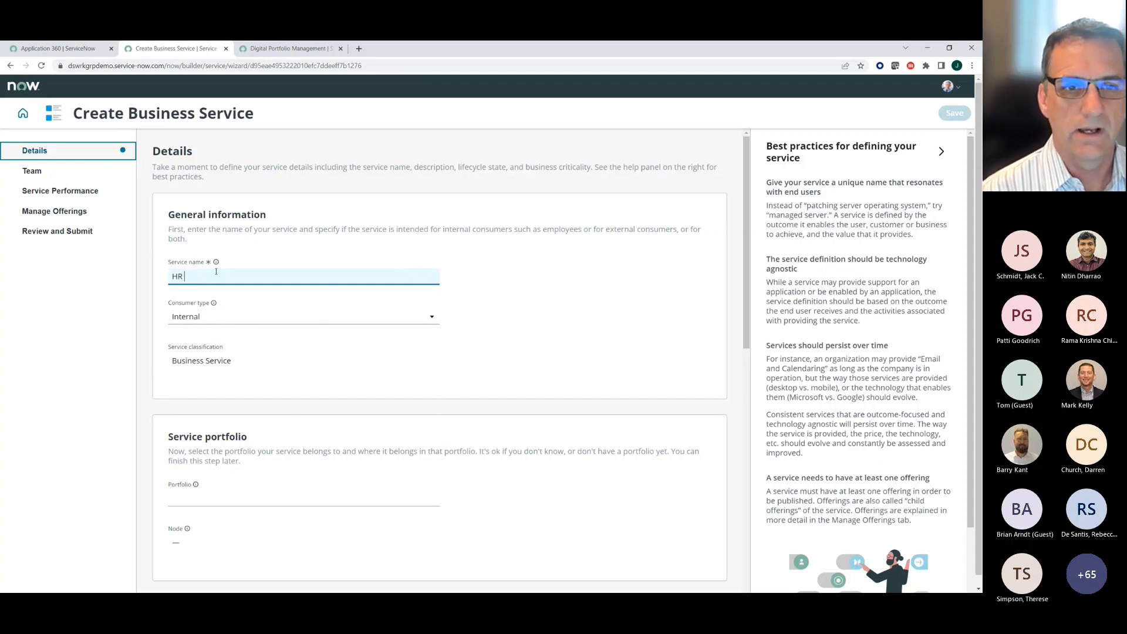
pyautogui.press('BackSpace')
pyautogui.write('Um')
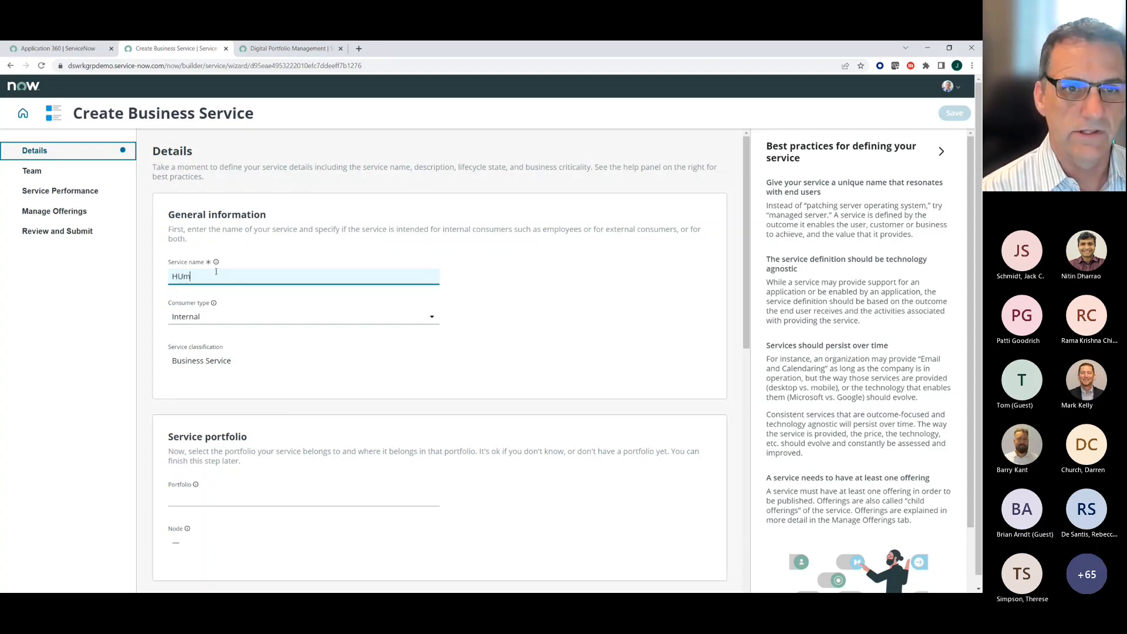
pyautogui.press('BackSpace')
pyautogui.press('BackSpace')
pyautogui.write('R')
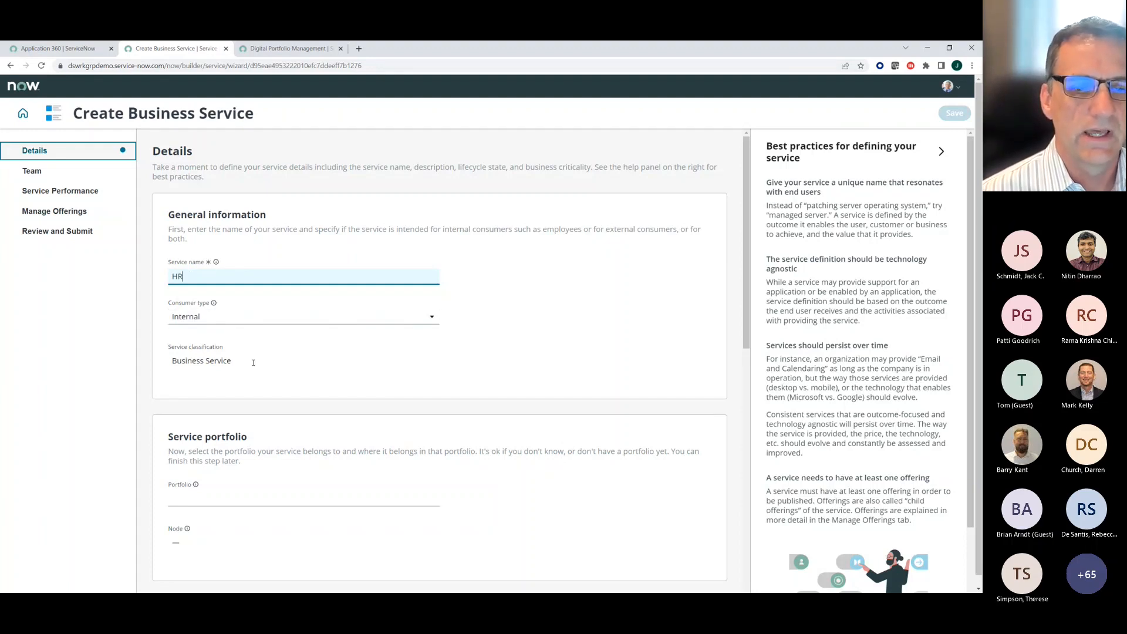
# - Describe the service as "HR services for employees"
pyautogui.scroll(-3, 237, 317)
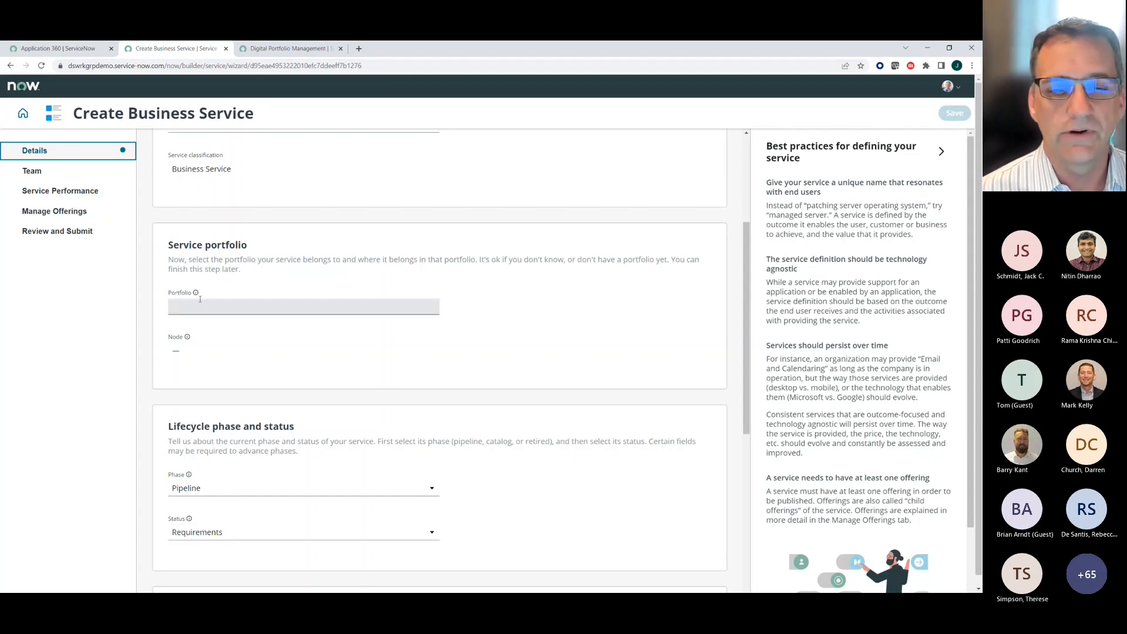
pyautogui.scroll(-5, 200, 299)
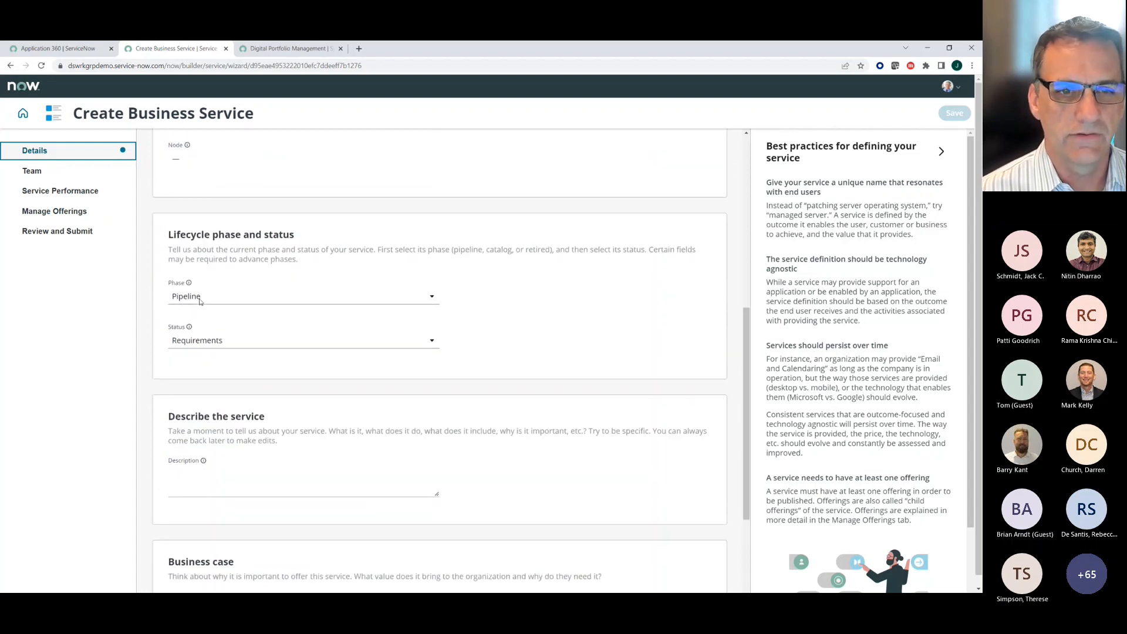
pyautogui.scroll(-1, 201, 299)
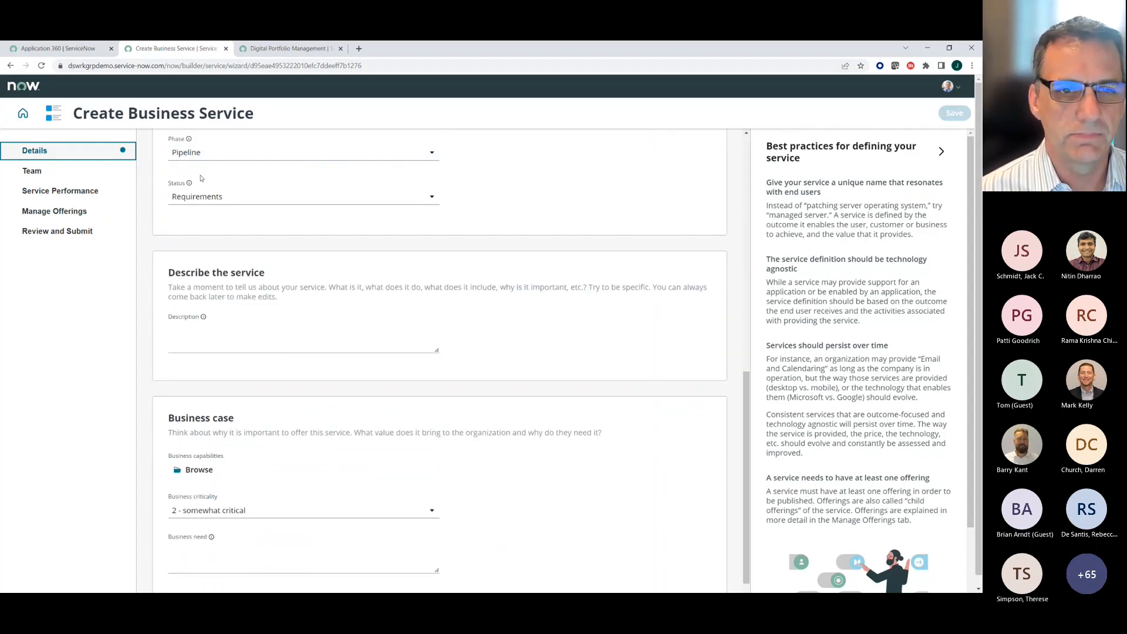
pyautogui.click(220, 346)
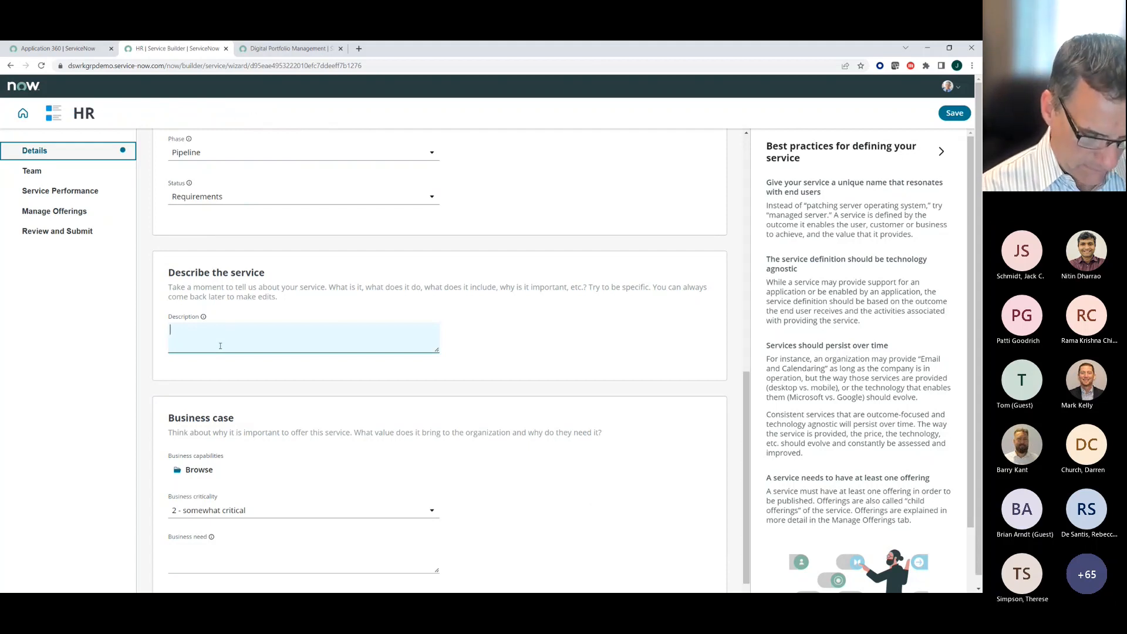
pyautogui.write('HR servic')
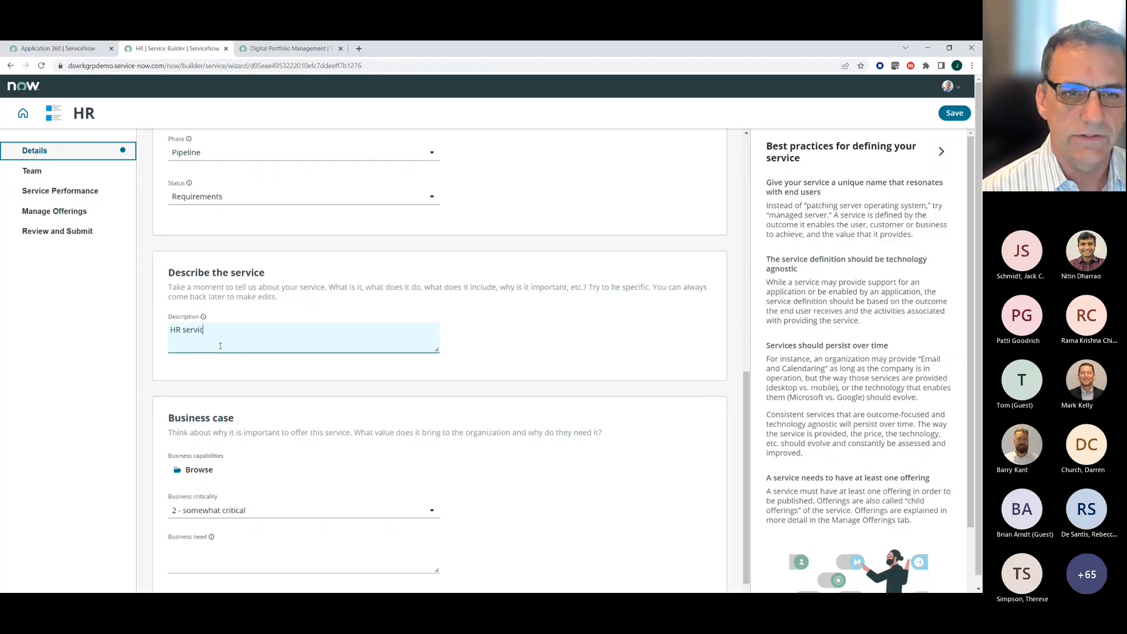
pyautogui.write('es for employ')
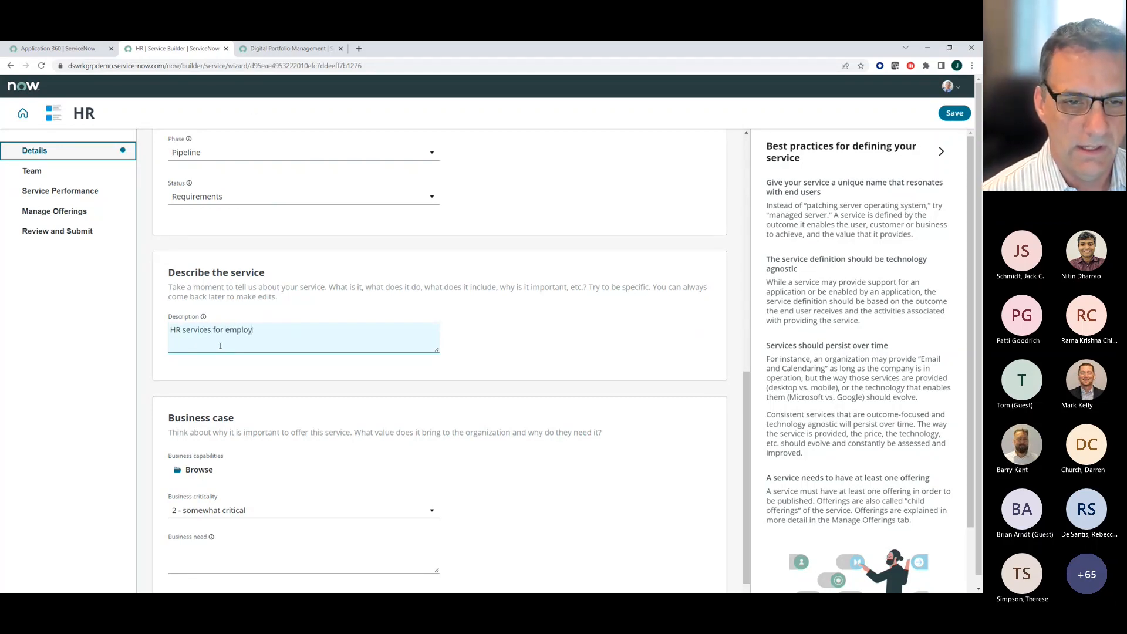
pyautogui.write('ees')
# - Enter "Give employees access to their info" as the business need in the business case
pyautogui.scroll(-1, 220, 352)
pyautogui.click(219, 405)
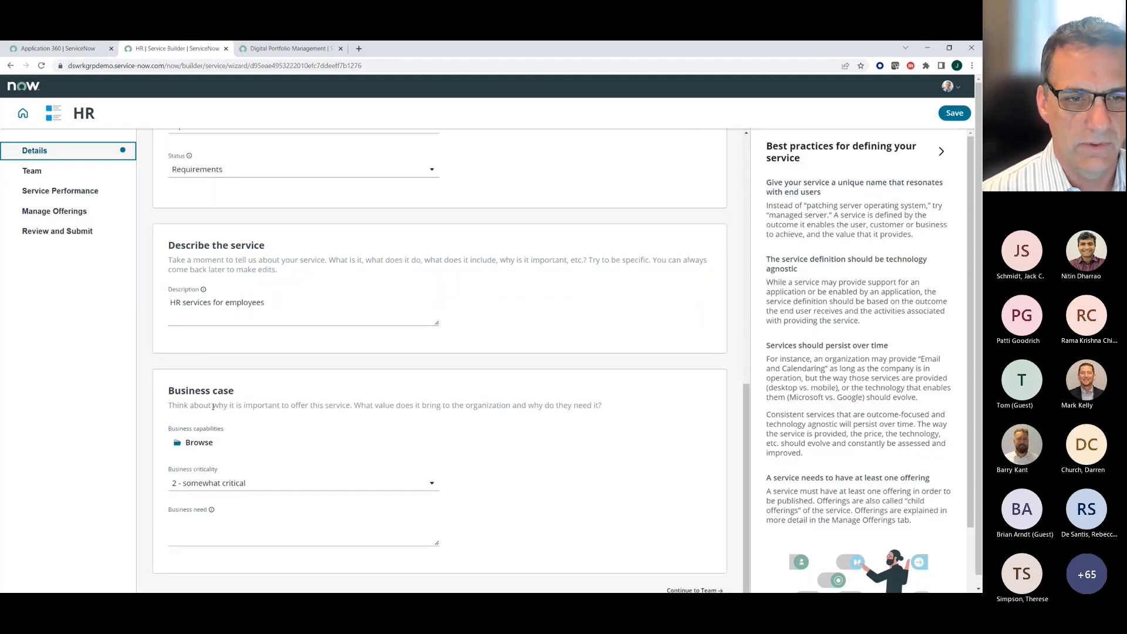
pyautogui.click(208, 540)
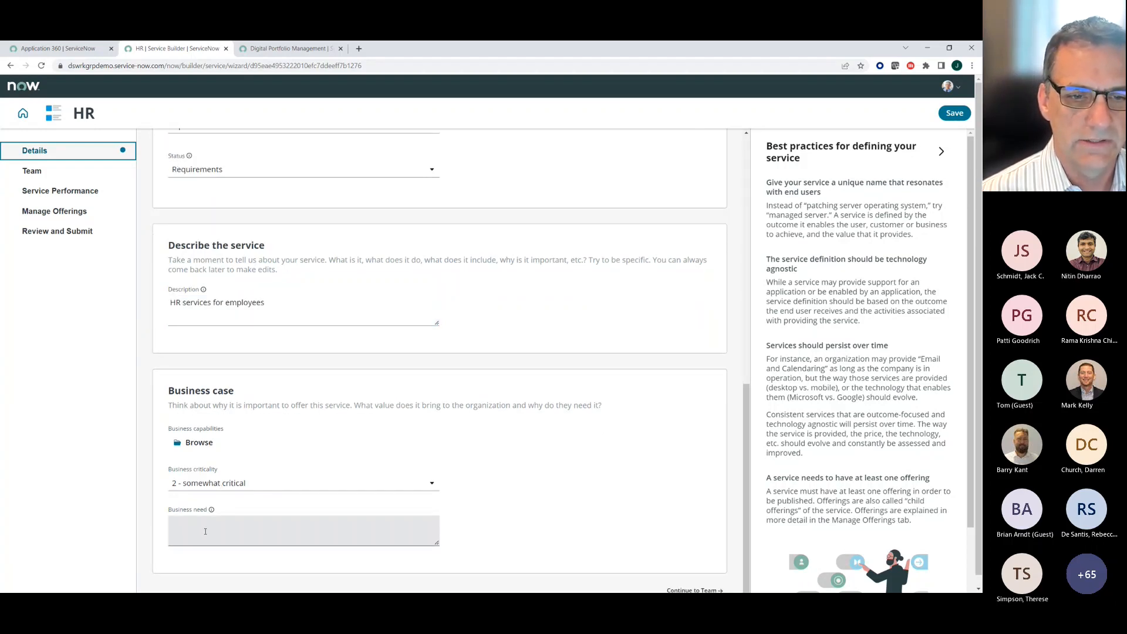
pyautogui.click(205, 531)
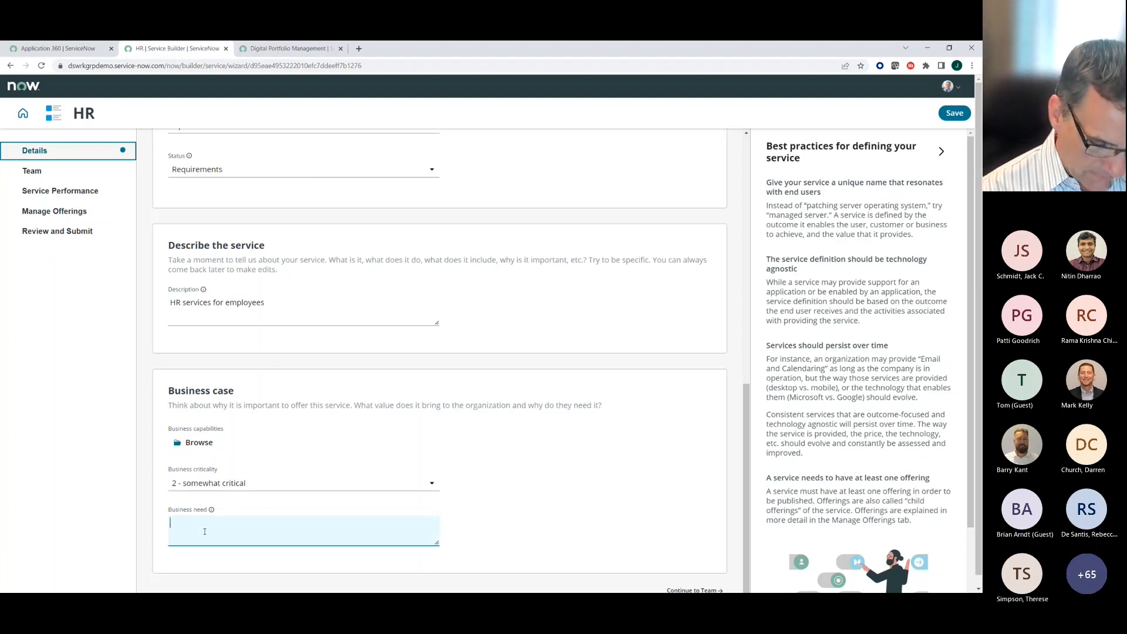
pyautogui.write('Keep emply')
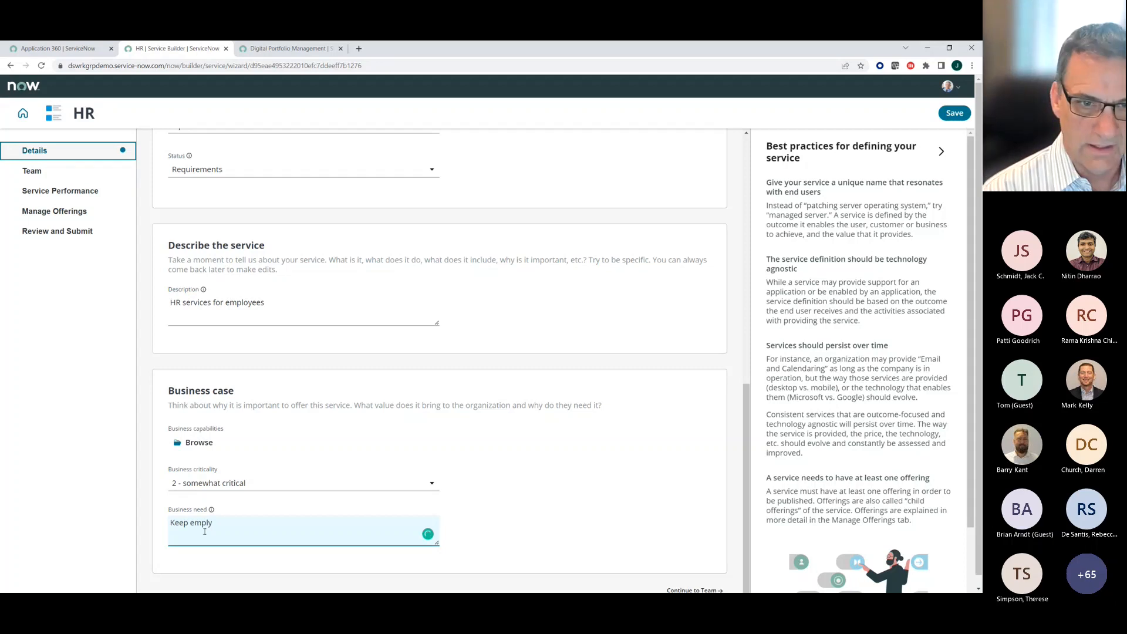
pyautogui.press('BackSpace')
pyautogui.write('oyees')
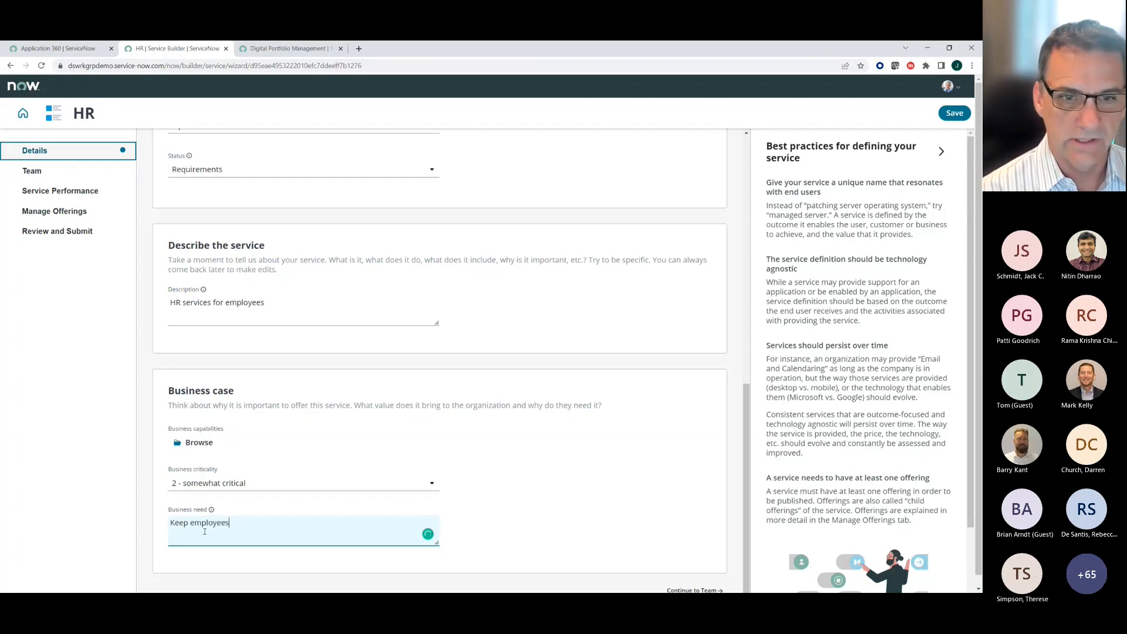
pyautogui.press('BackSpace')
pyautogui.press('BackSpace')
pyautogui.press('BackSpace')
pyautogui.press('BackSpace')
pyautogui.press('BackSpace')
pyautogui.press('BackSpace')
pyautogui.press('BackSpace')
pyautogui.press('BackSpace')
pyautogui.press('BackSpace')
pyautogui.press('BackSpace')
pyautogui.press('BackSpace')
pyautogui.press('BackSpace')
pyautogui.press('BackSpace')
pyautogui.press('BackSpace')
pyautogui.press('BackSpace')
pyautogui.write('Give emp')
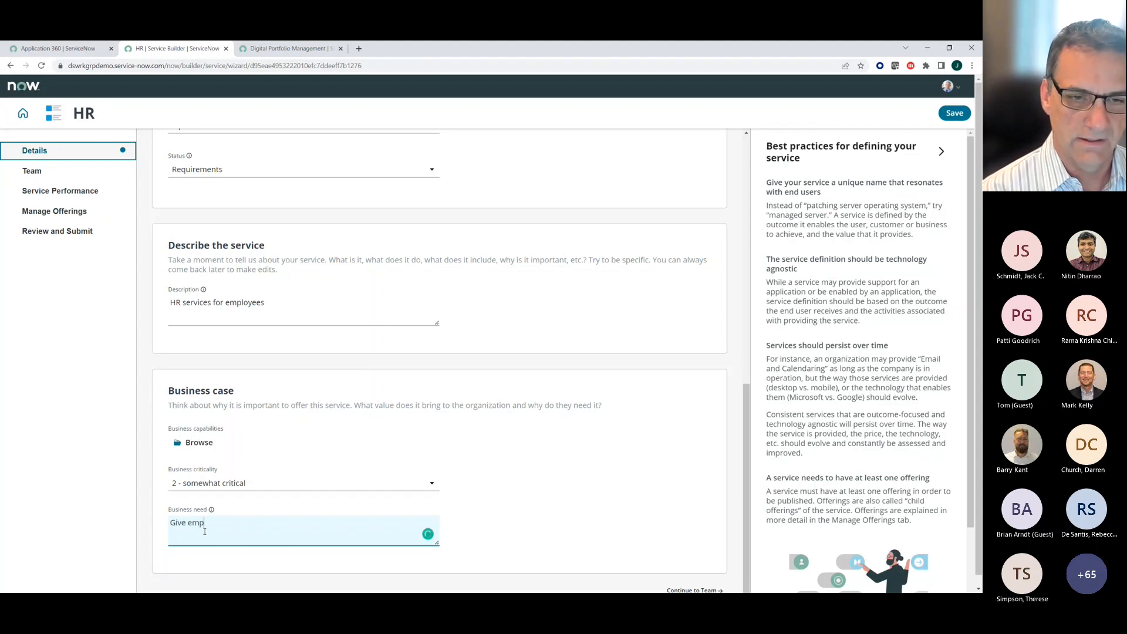
pyautogui.write('loyee')
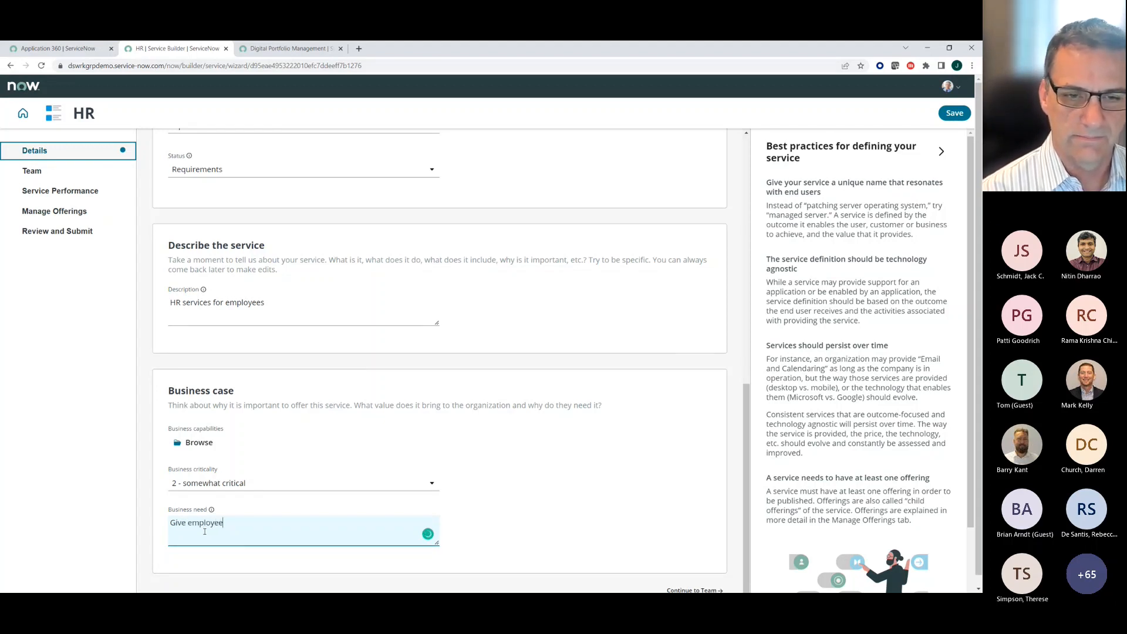
pyautogui.write('s access to')
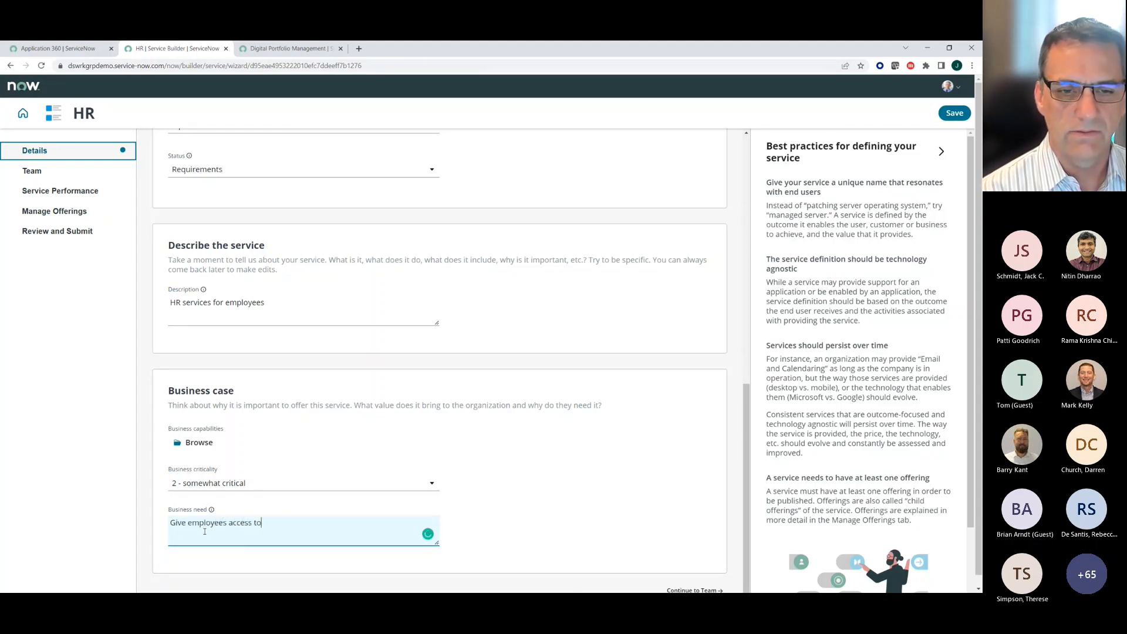
pyautogui.write(' their info')
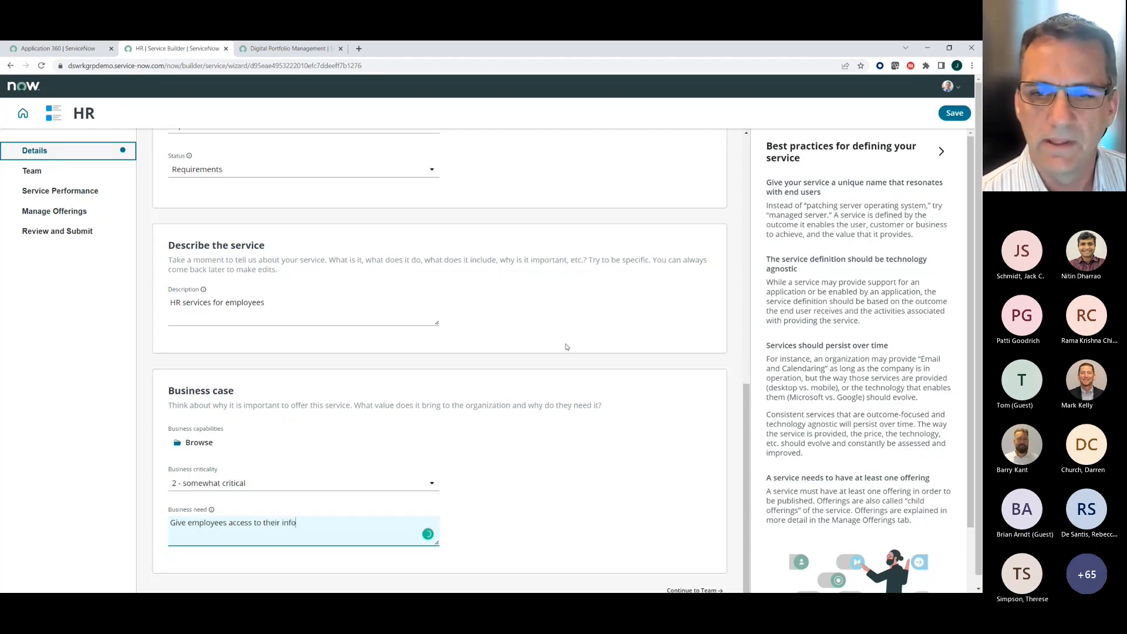
# - In the service's Team section, assign users as the delivery manager and the business relationship manager
pyautogui.scroll(-1, 603, 328)
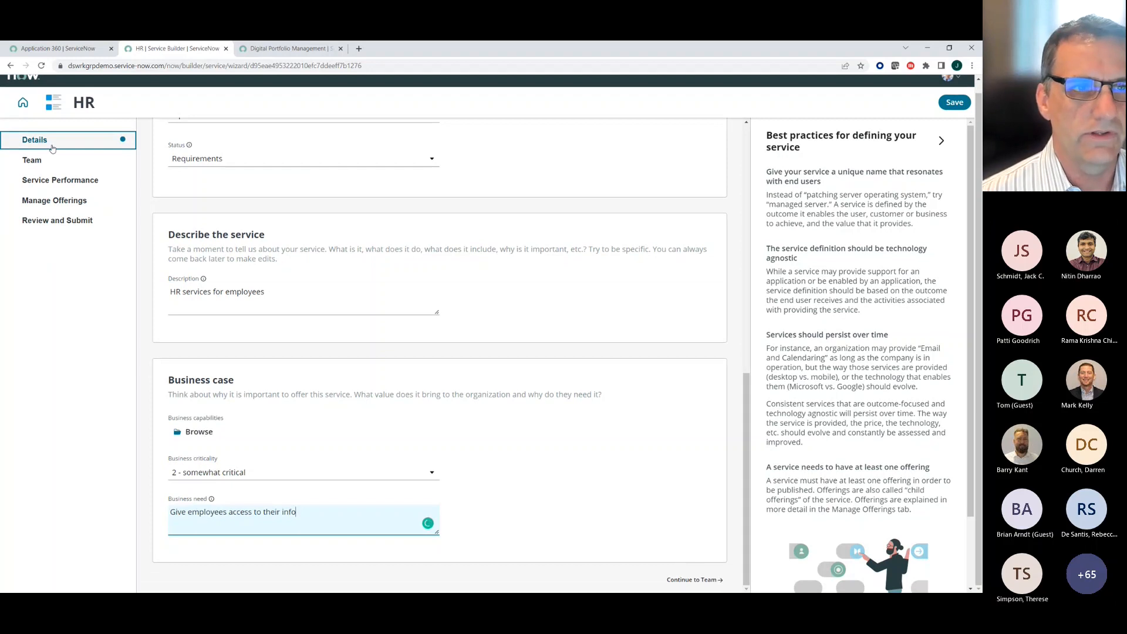
pyautogui.scroll(5, 309, 308)
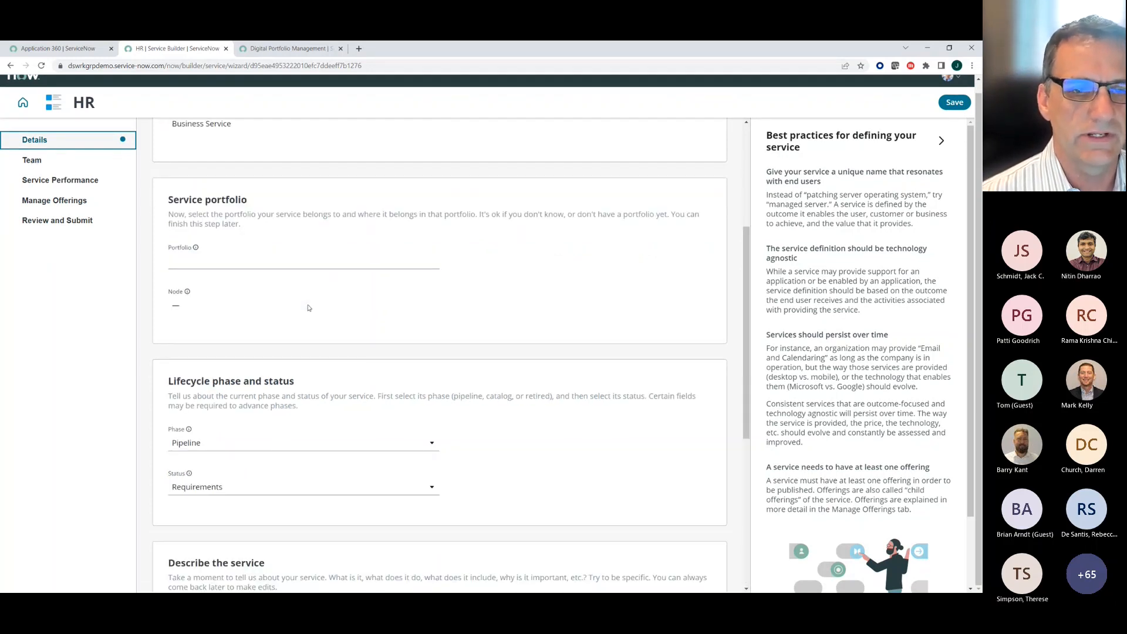
pyautogui.scroll(-5, 310, 308)
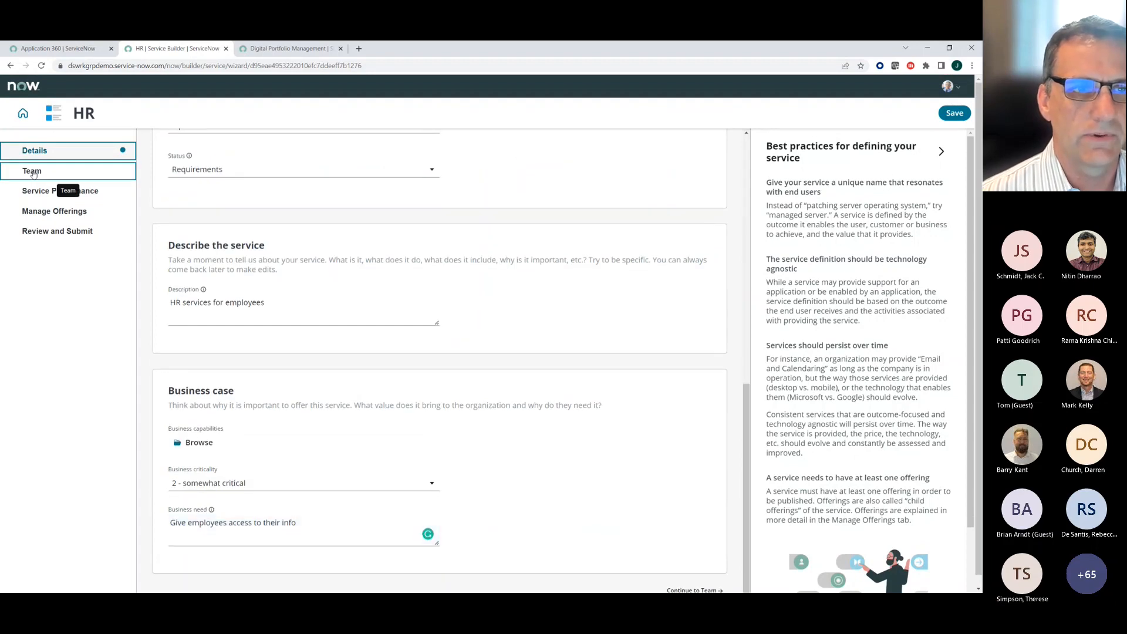
pyautogui.click(32, 171)
pyautogui.click(189, 356)
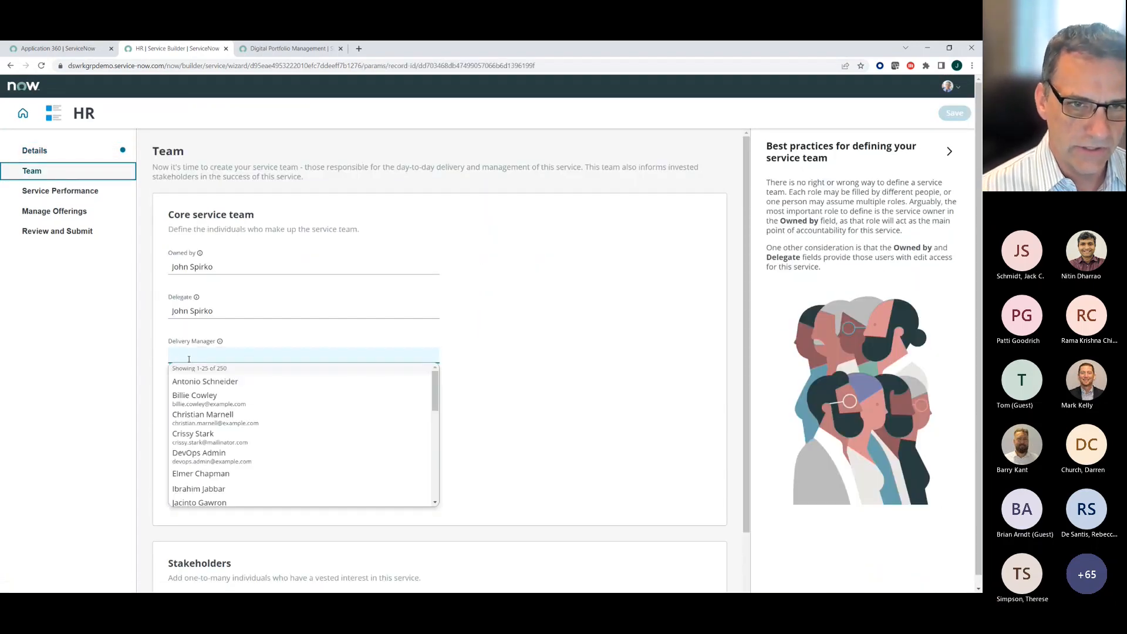
pyautogui.click(198, 401)
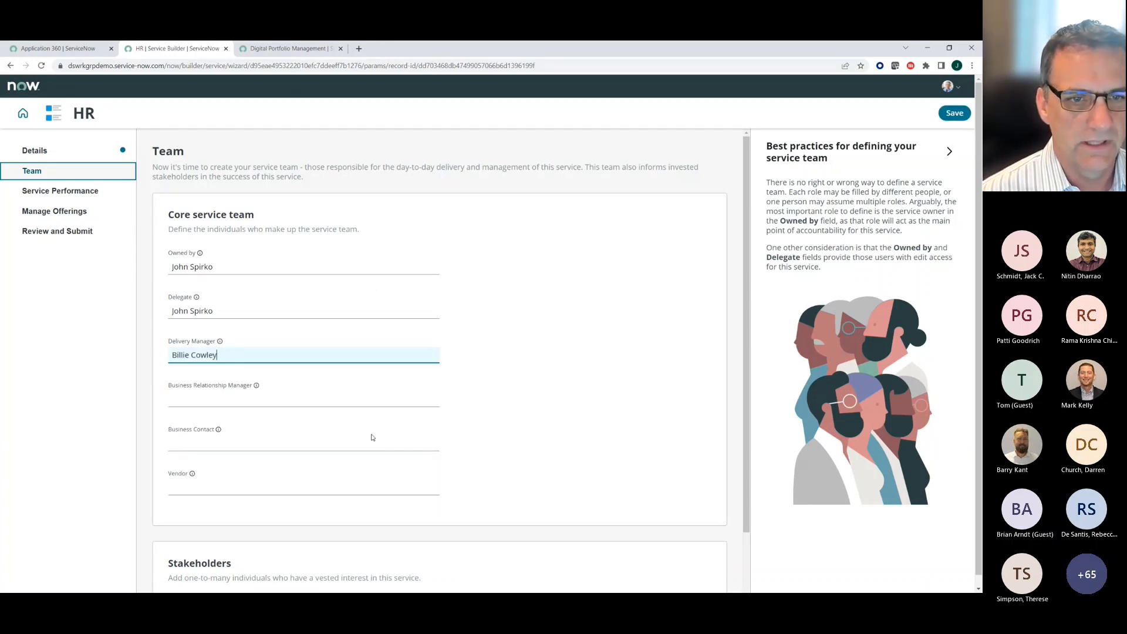
pyautogui.click(231, 401)
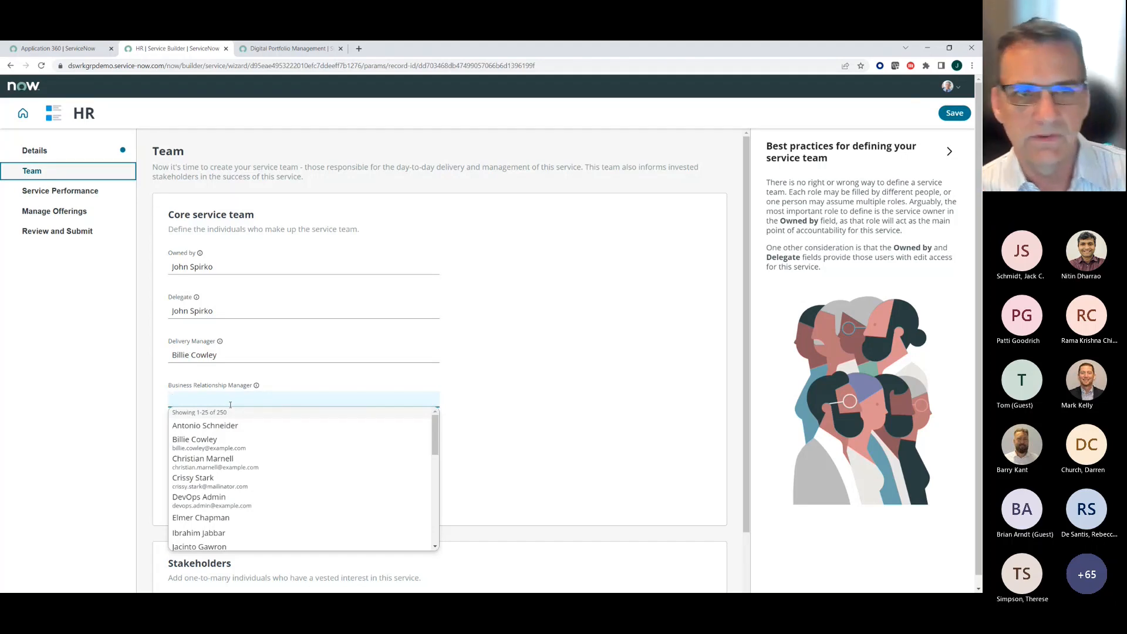
pyautogui.click(214, 523)
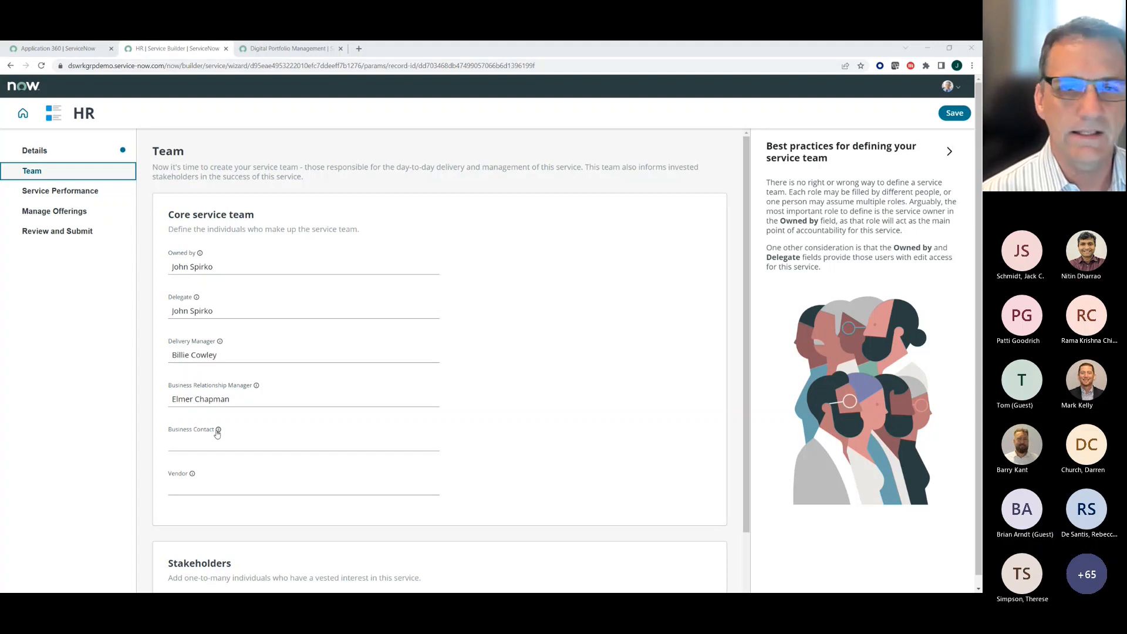
# - Switch to the presentation slide with the ServiceNow Common Service Data Model diagram
pyautogui.hotkey('alt', 'Tab')
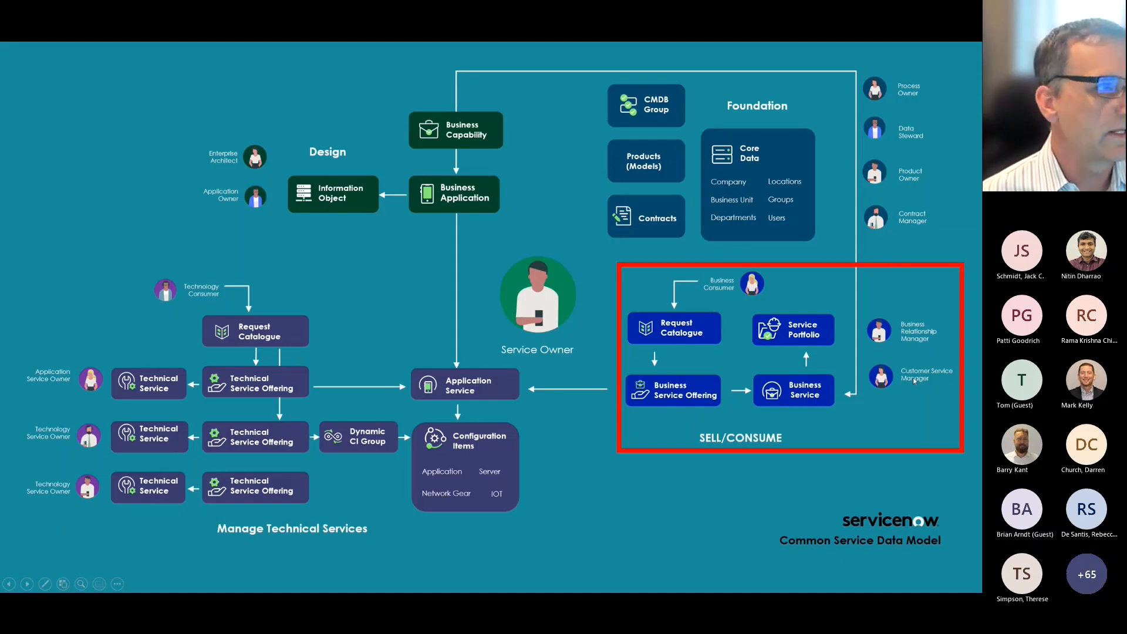
# - Switch back to Service Builder in the browser and assign a user as the HR service's business contact
pyautogui.hotkey('alt', 'Tab')
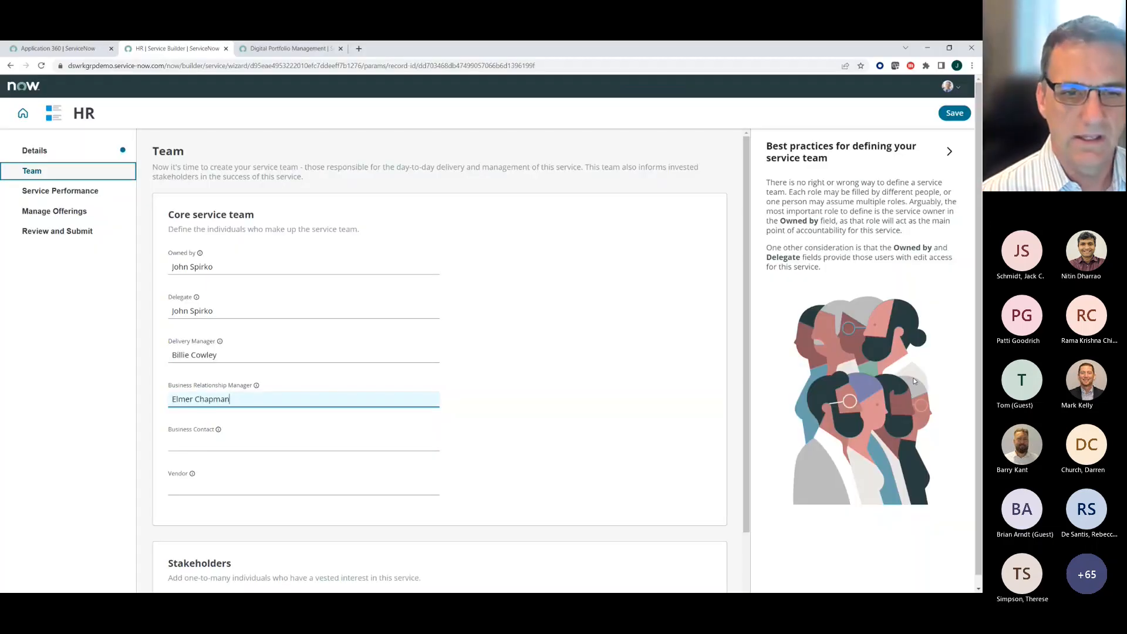
pyautogui.click(207, 441)
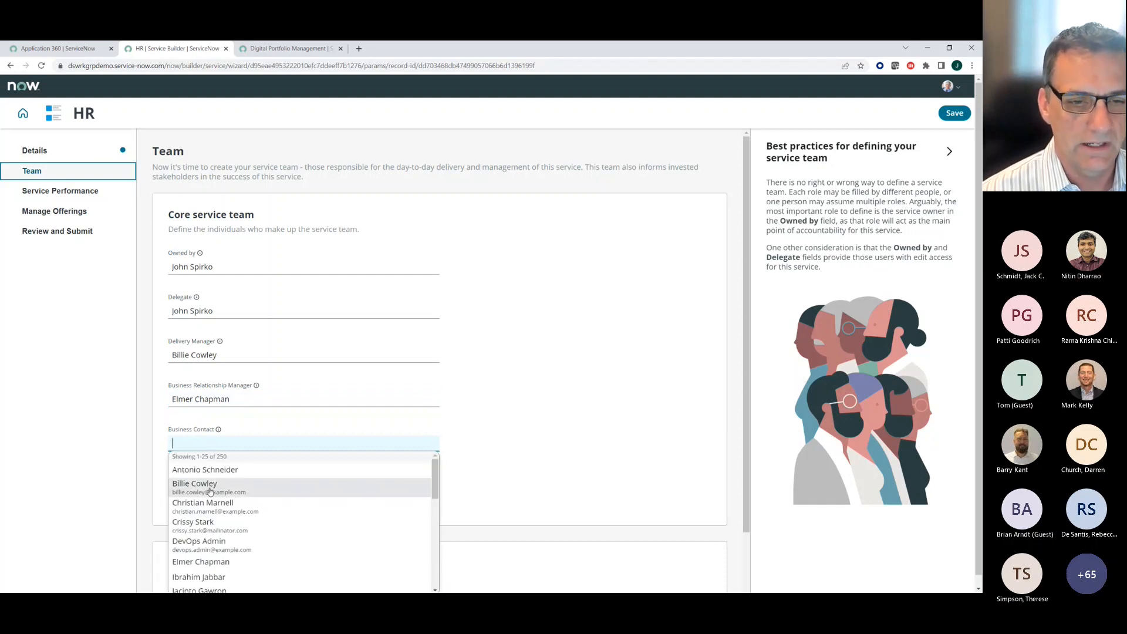
pyautogui.scroll(-5, 200, 575)
pyautogui.click(201, 543)
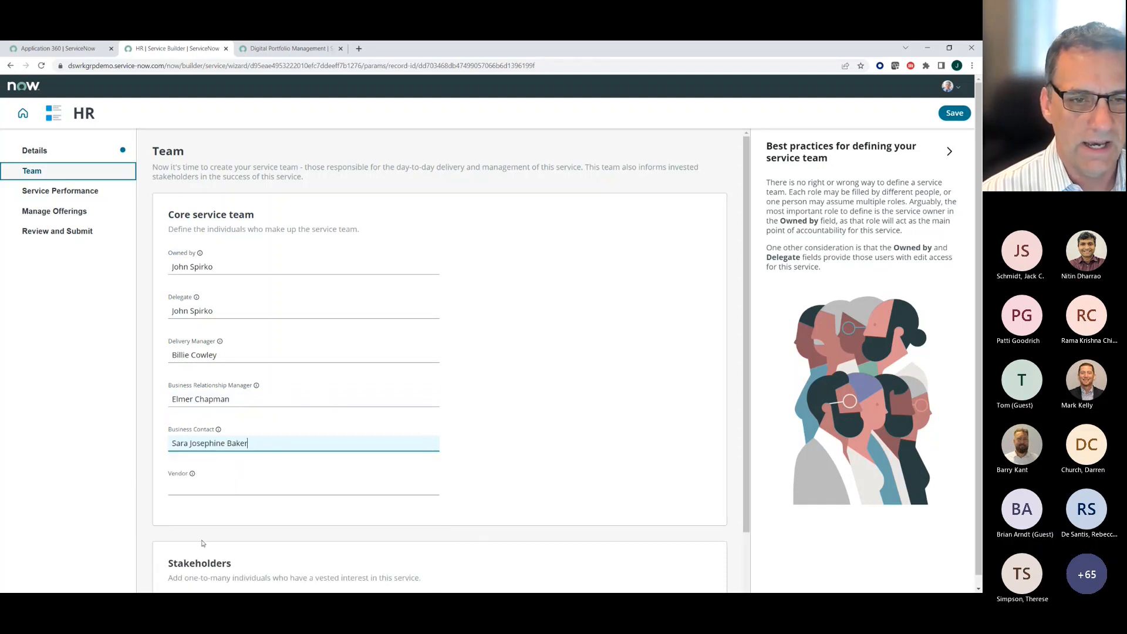
pyautogui.scroll(-3, 243, 501)
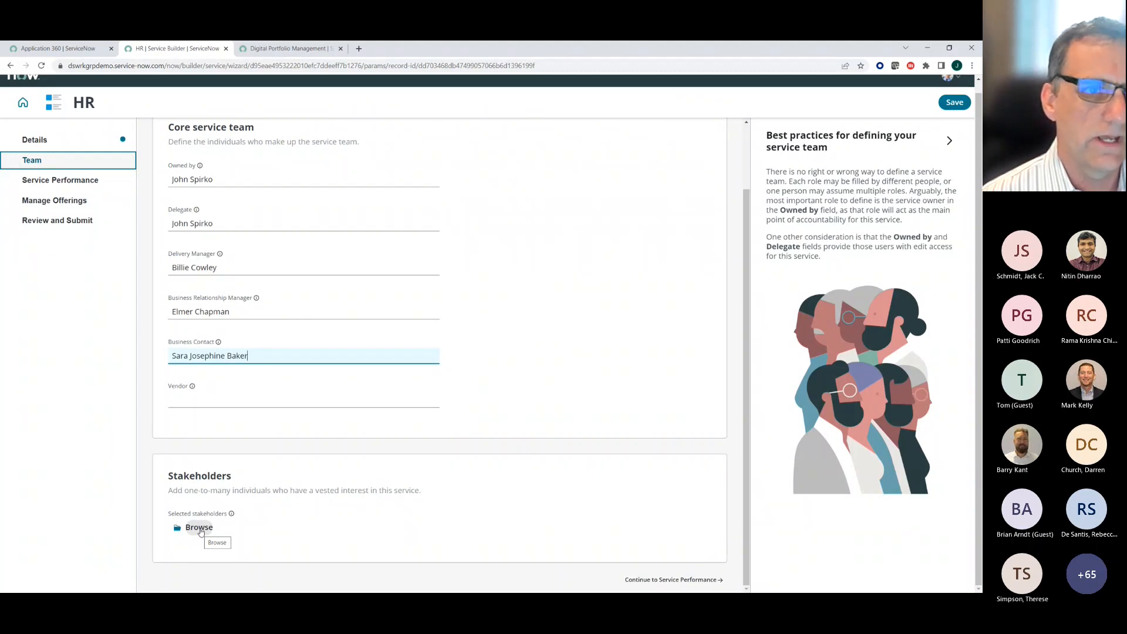
# - Review the key performance indicator settings under Service Performance and the offerings list under Manage Offerings
pyautogui.click(50, 184)
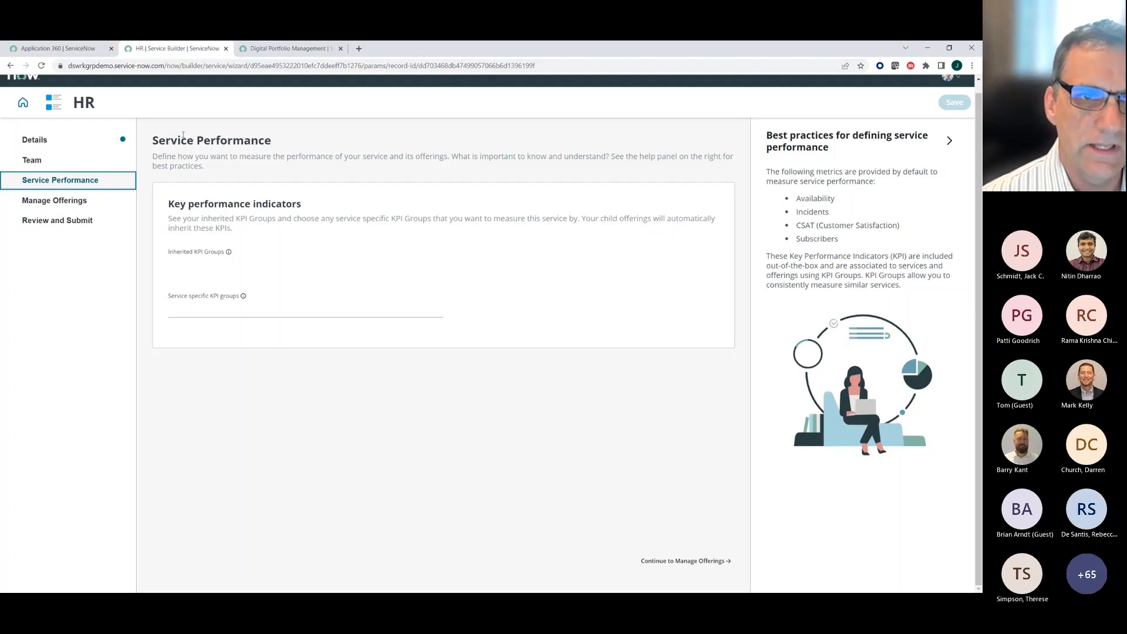
pyautogui.moveTo(156, 138); pyautogui.dragTo(288, 138)
pyautogui.click(288, 138)
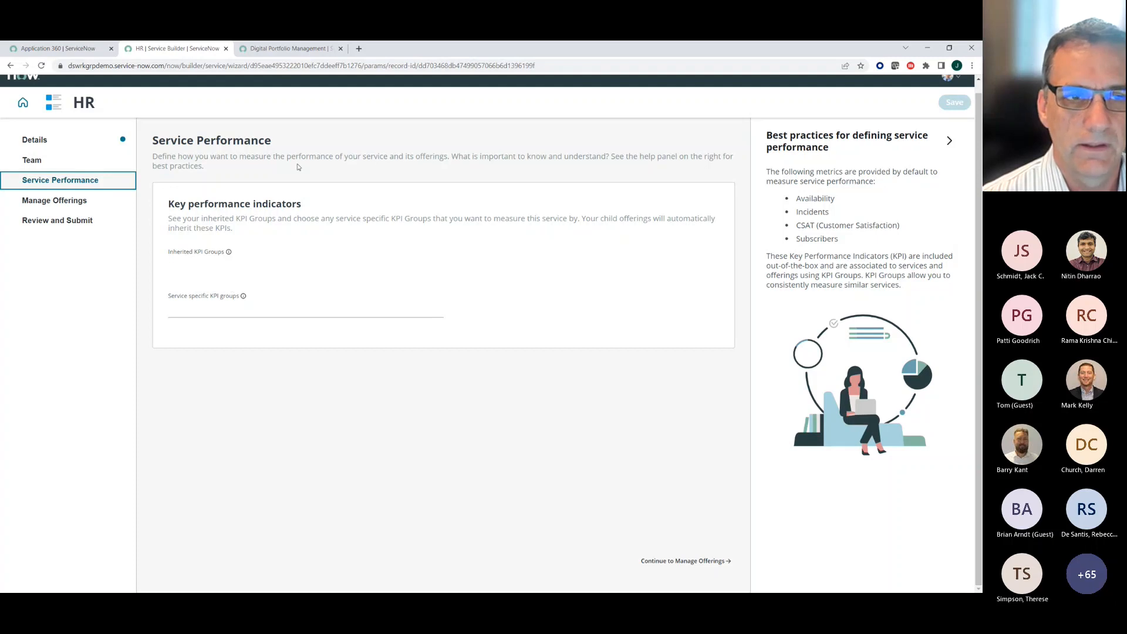
pyautogui.click(65, 201)
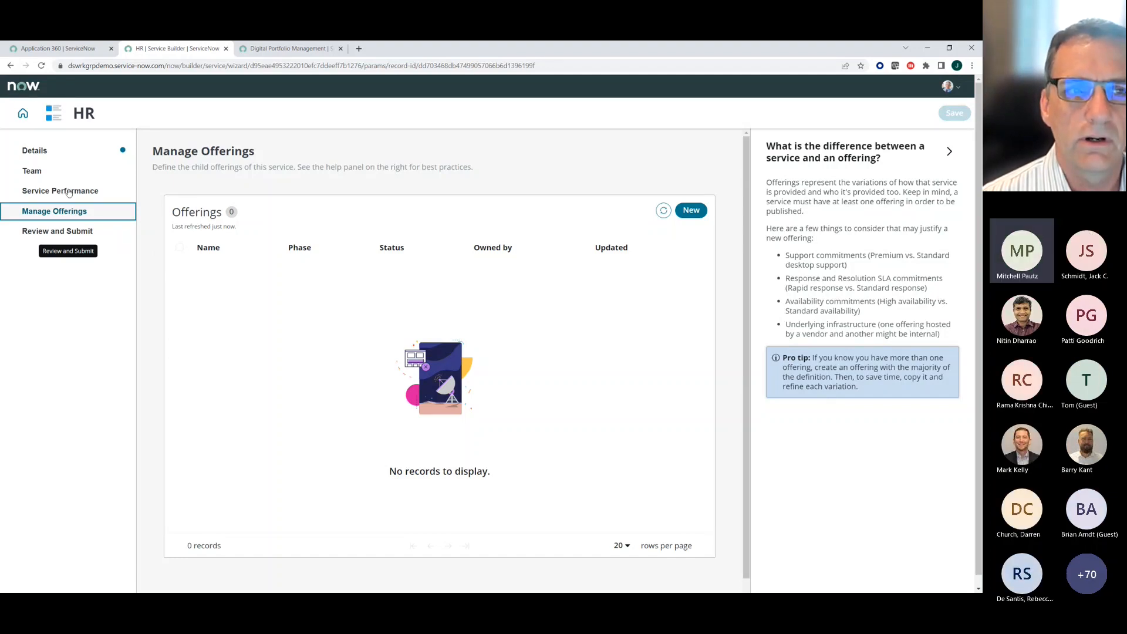
# - Return to the Team section and read the help descriptions of the Delegate and Delivery Manager fields
pyautogui.click(47, 171)
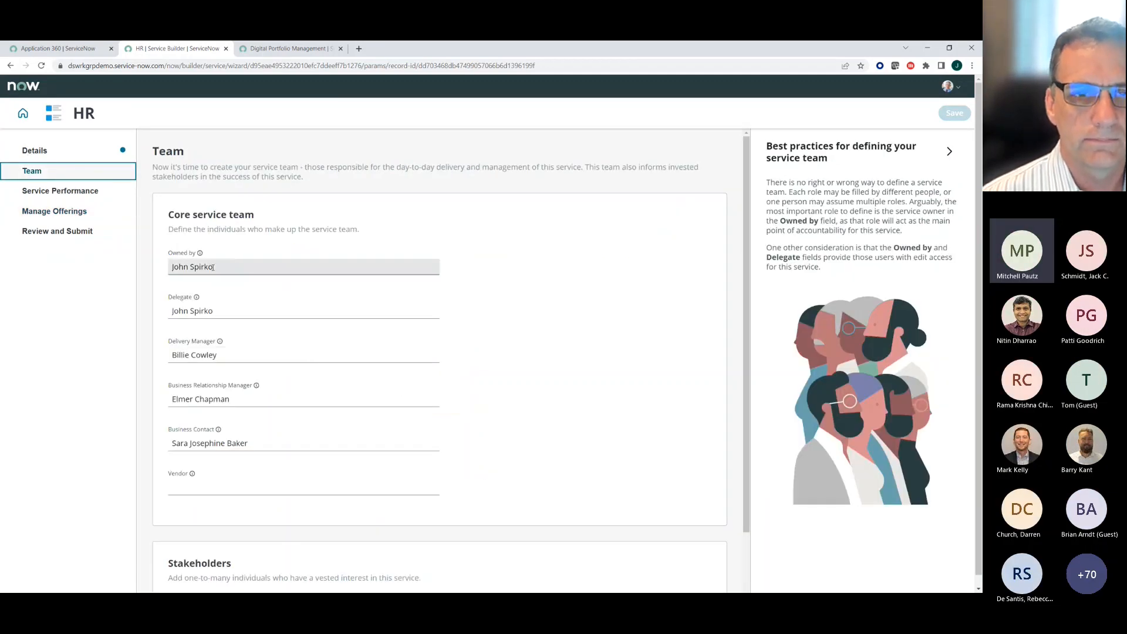
pyautogui.moveTo(197, 299)
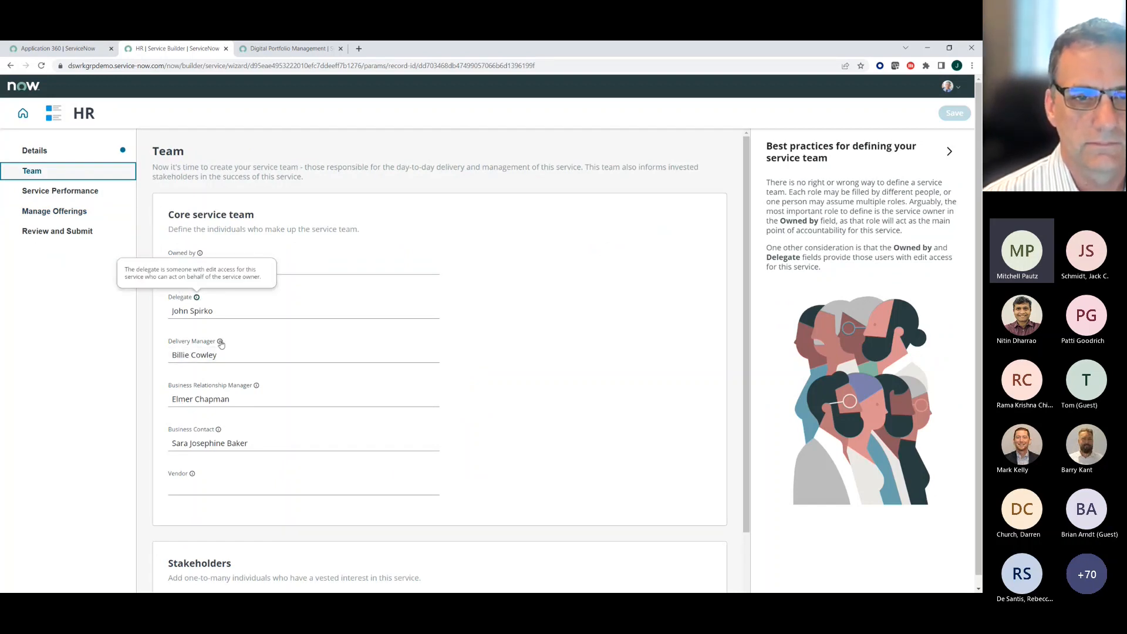
pyautogui.moveTo(221, 344)
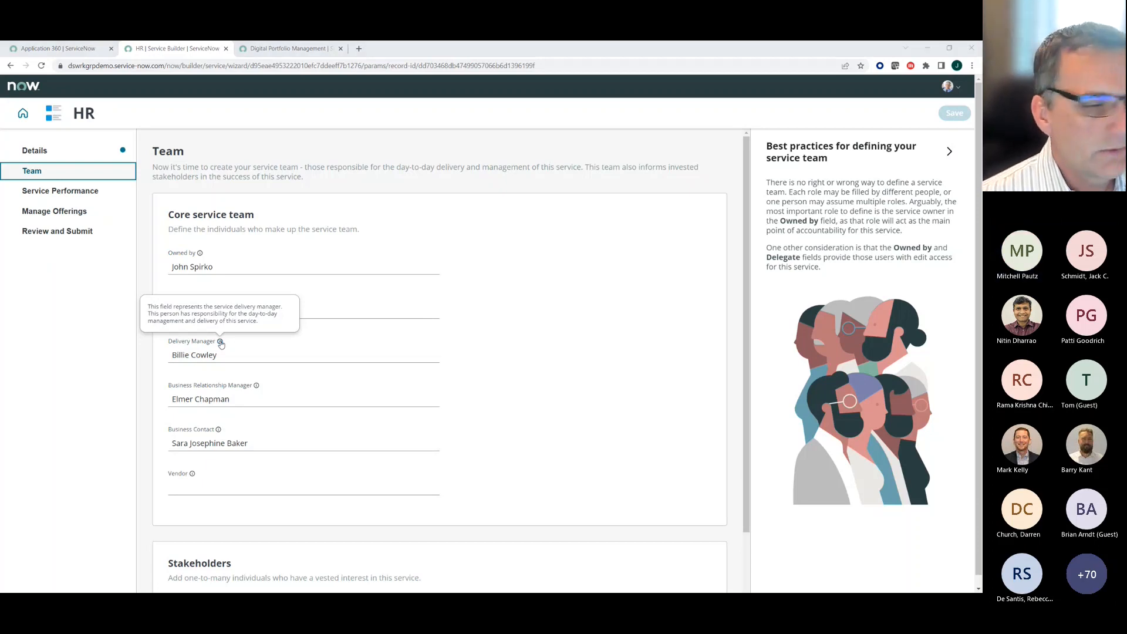
# - Check the roles on the Common Service Data Model slide and read the Owned by field's help description in Service Builder
pyautogui.hotkey('alt', 'Tab')
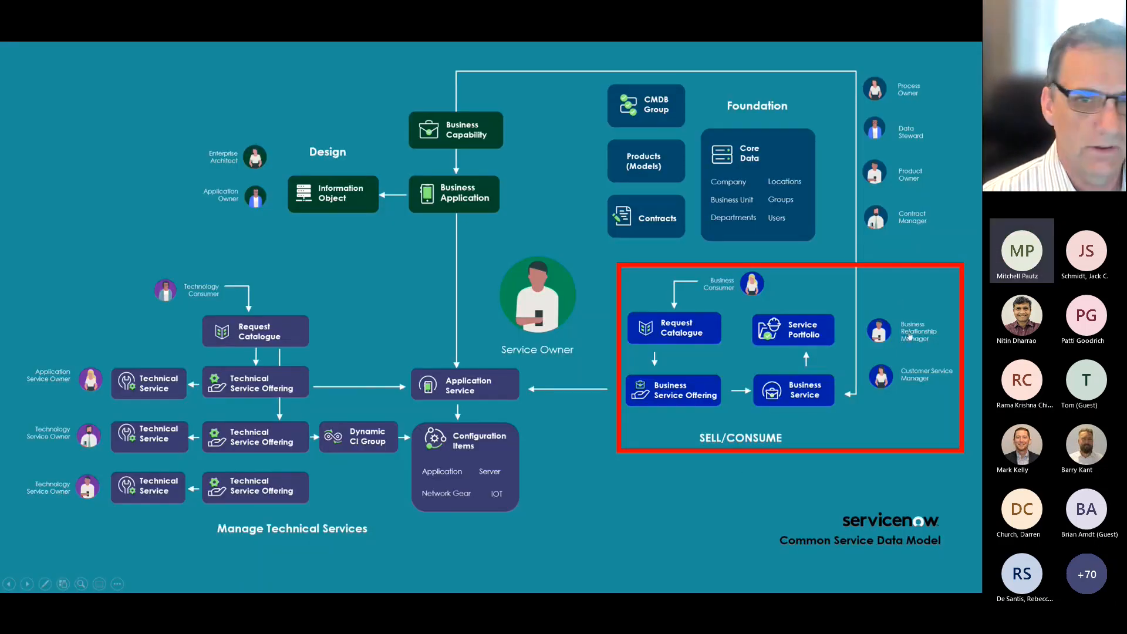
pyautogui.hotkey('alt', 'Tab')
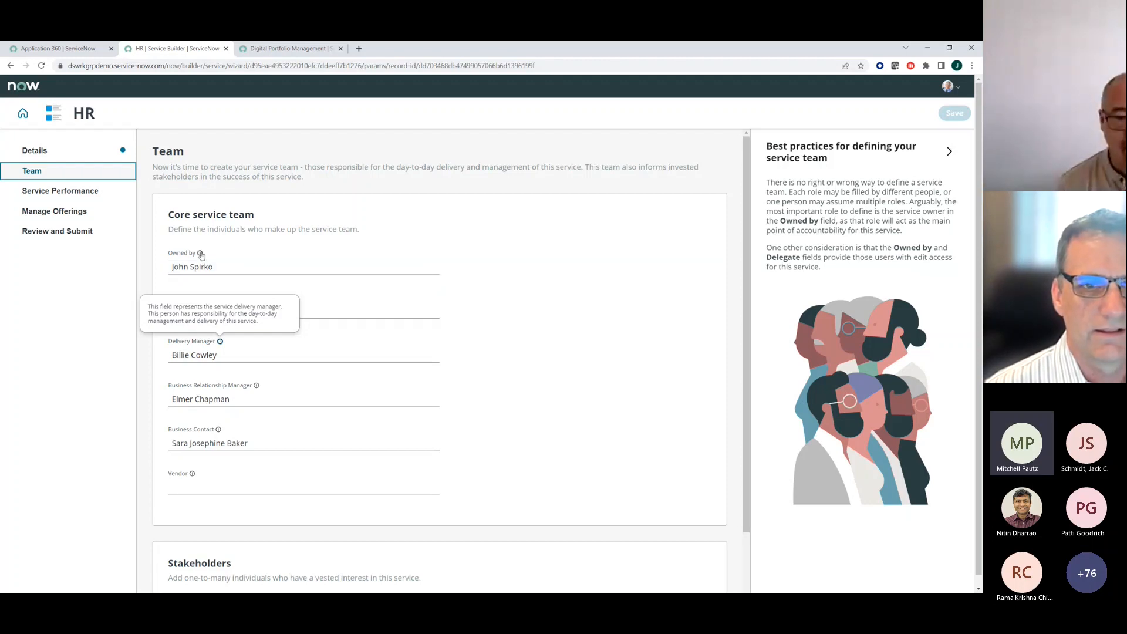
pyautogui.click(200, 254)
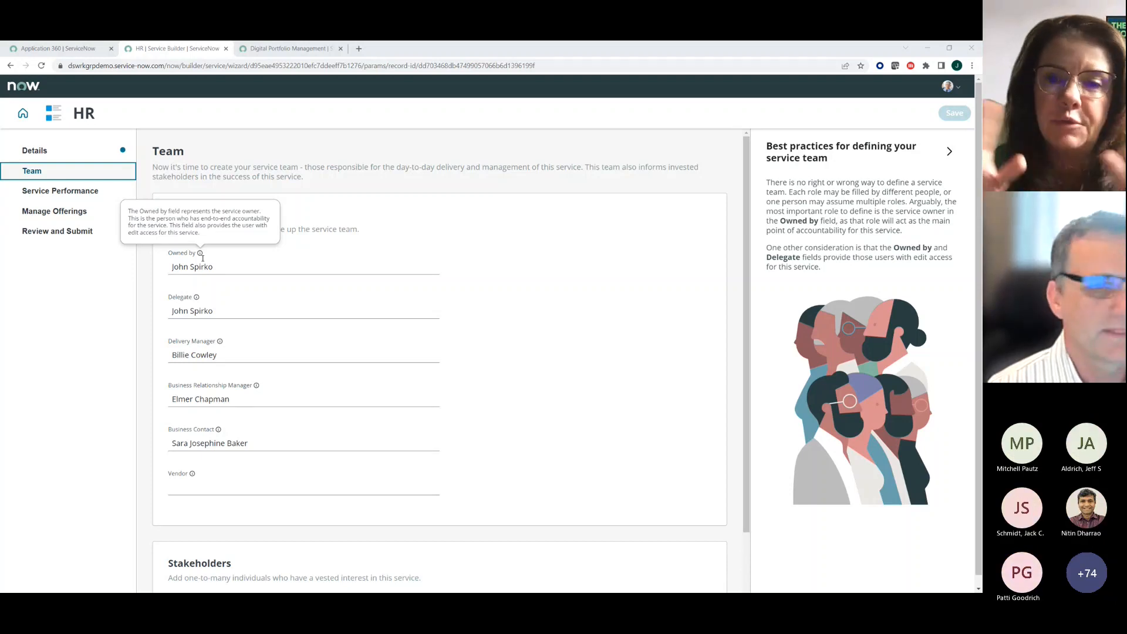
# - Compare the Team section's roles with the Sell/Consume roles in the presentation, finishing on the Common Service Data Model slide
pyautogui.hotkey('alt', 'Tab')
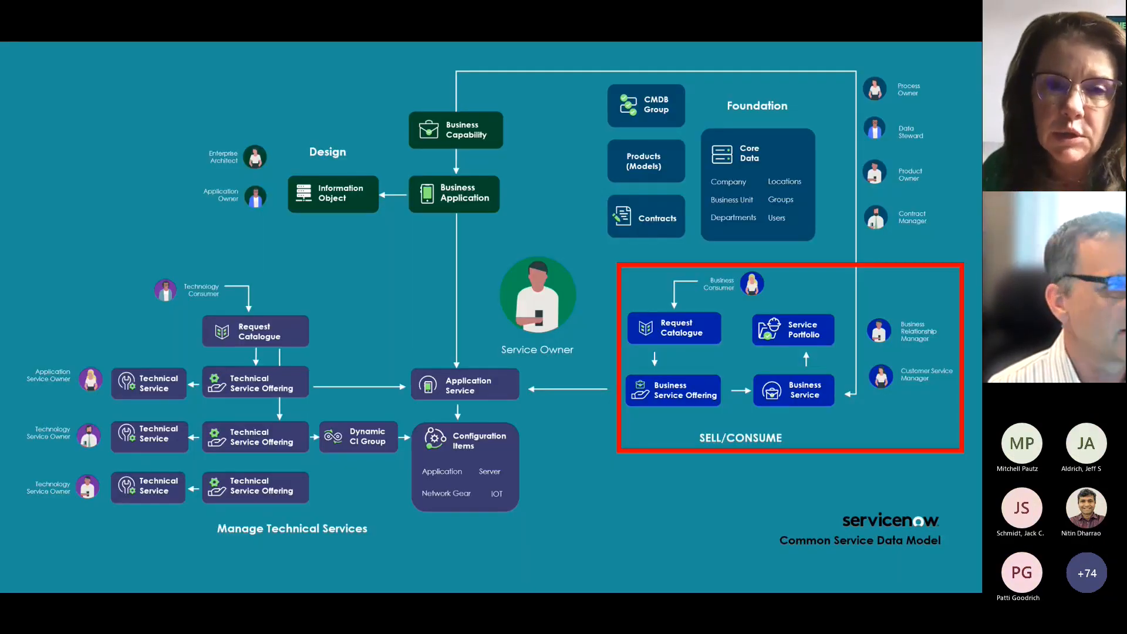
pyautogui.hotkey('alt', 'Tab')
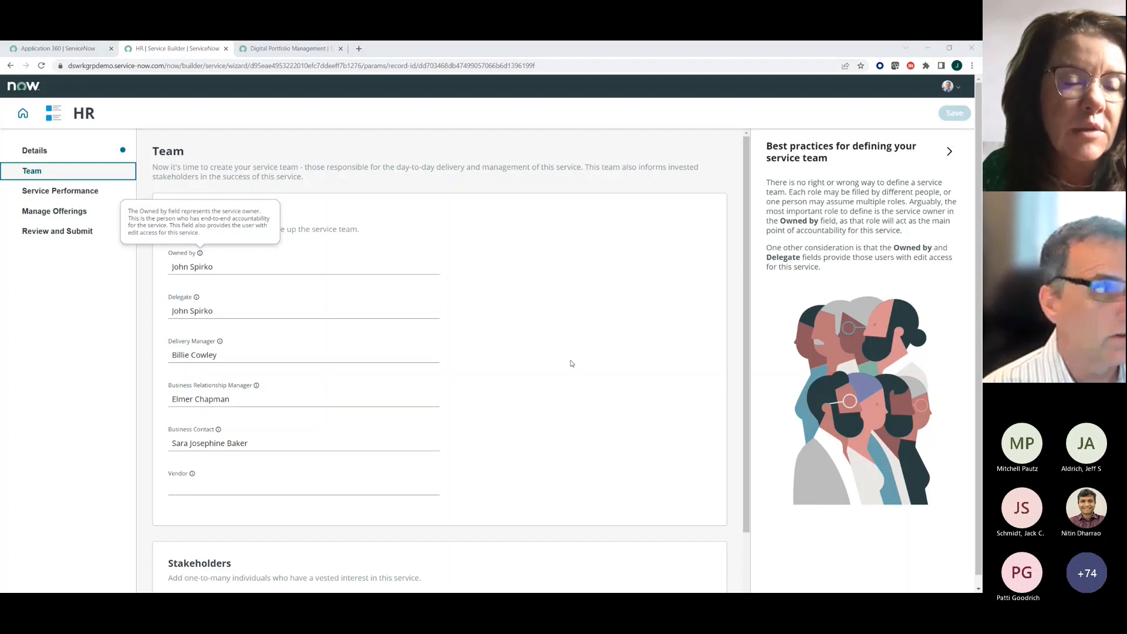
pyautogui.hotkey('alt', 'Tab')
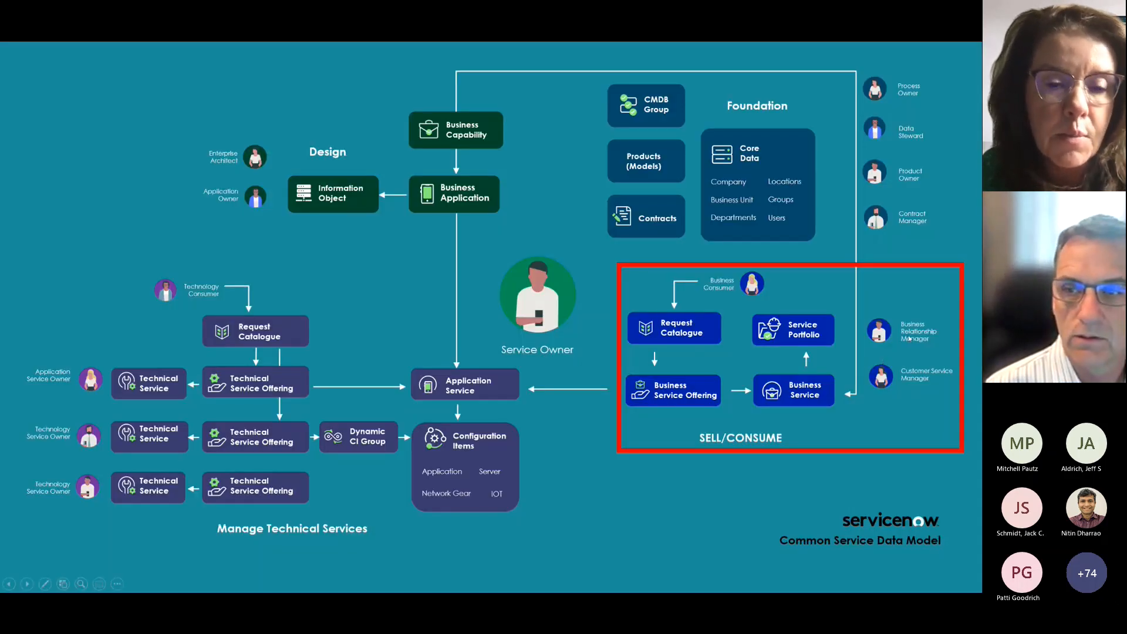
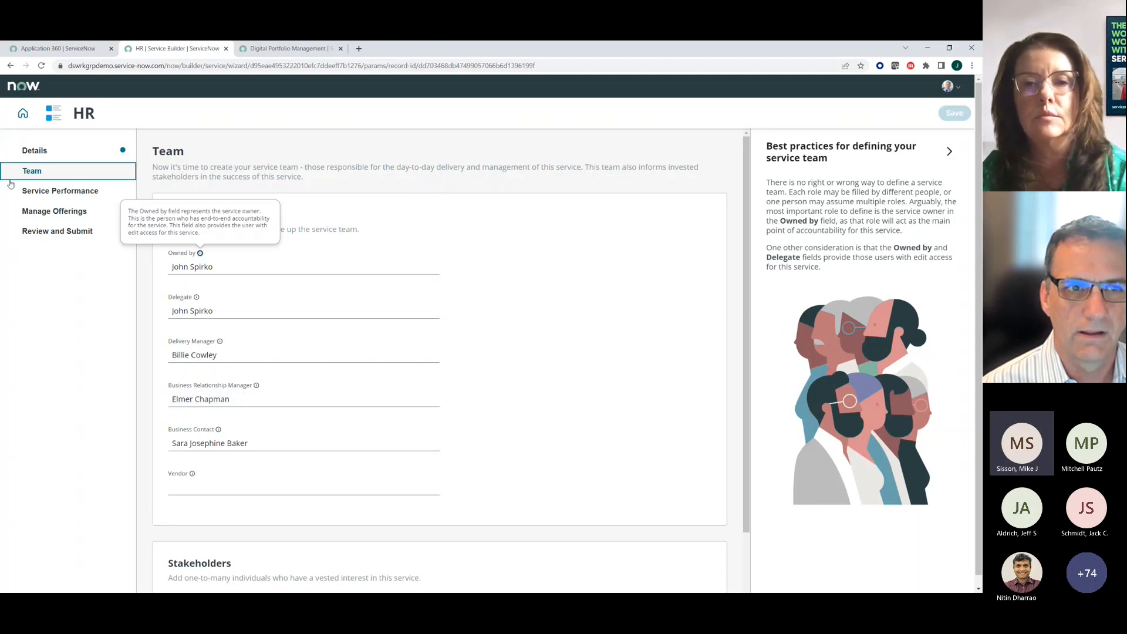
# - Look over the Service Performance and Manage Offerings sections, and read the Team section's Delivery Manager and Owned by help descriptions
pyautogui.click(50, 190)
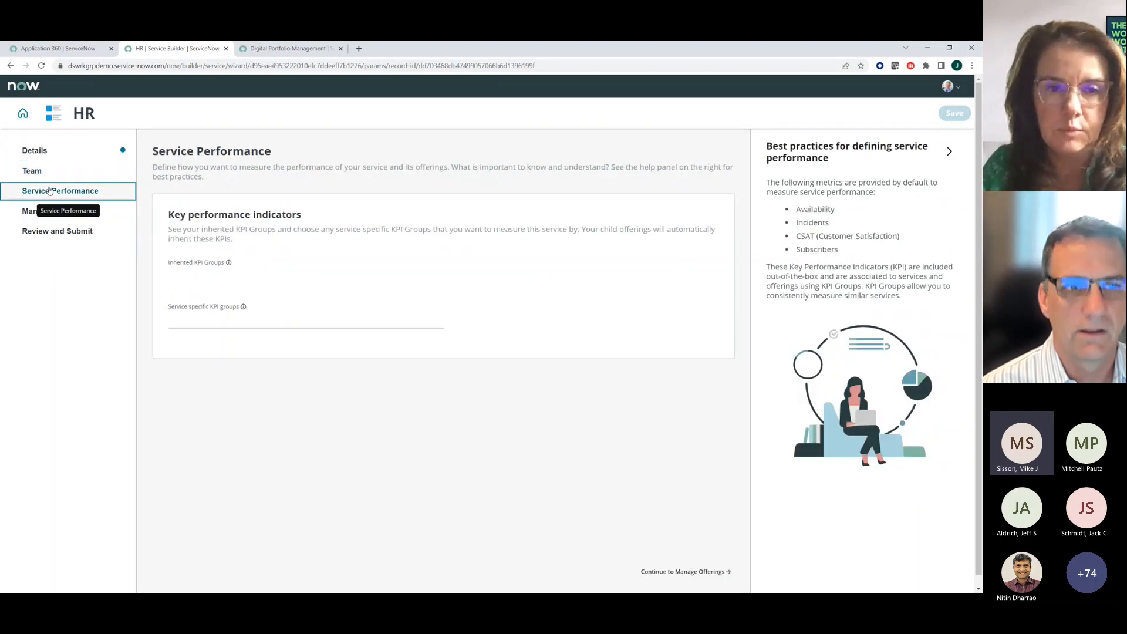
pyautogui.click(32, 214)
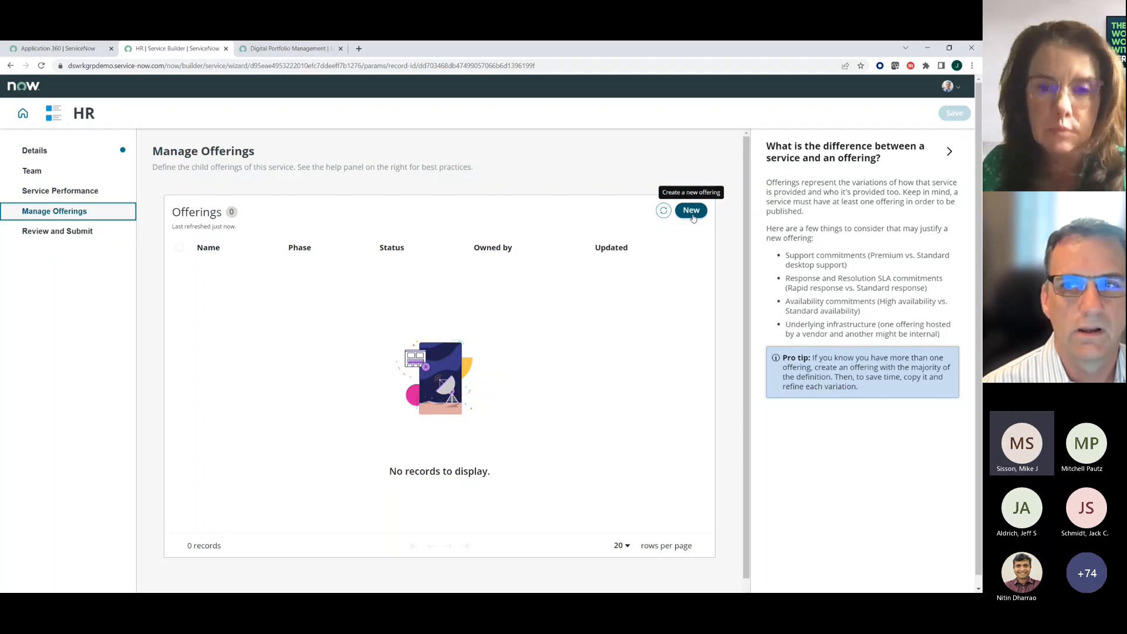
pyautogui.click(37, 175)
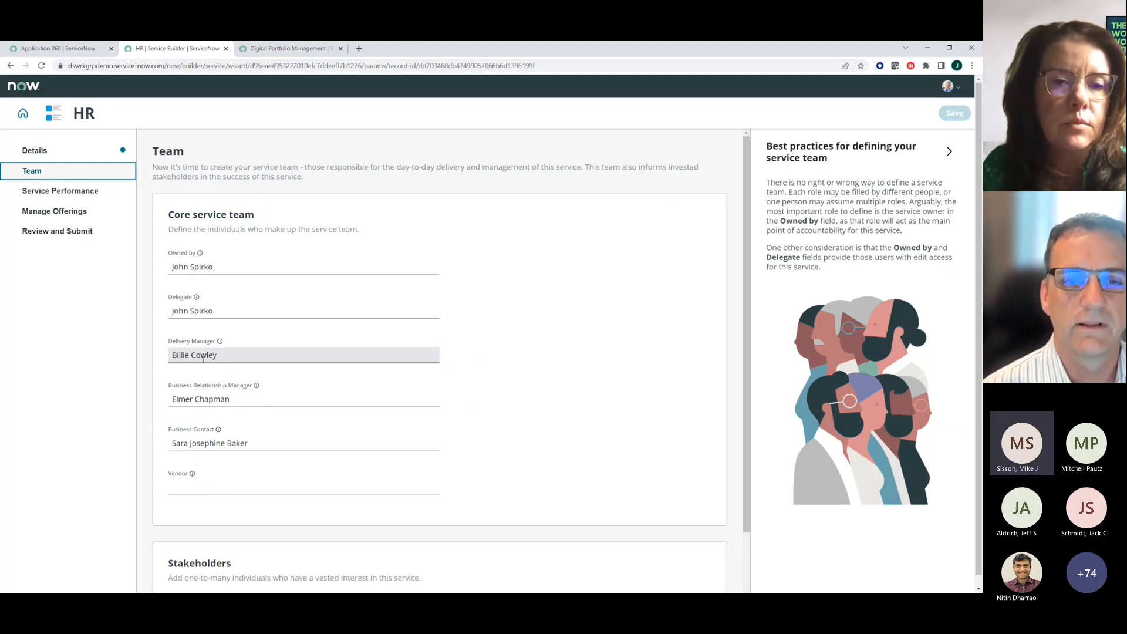
pyautogui.moveTo(219, 343)
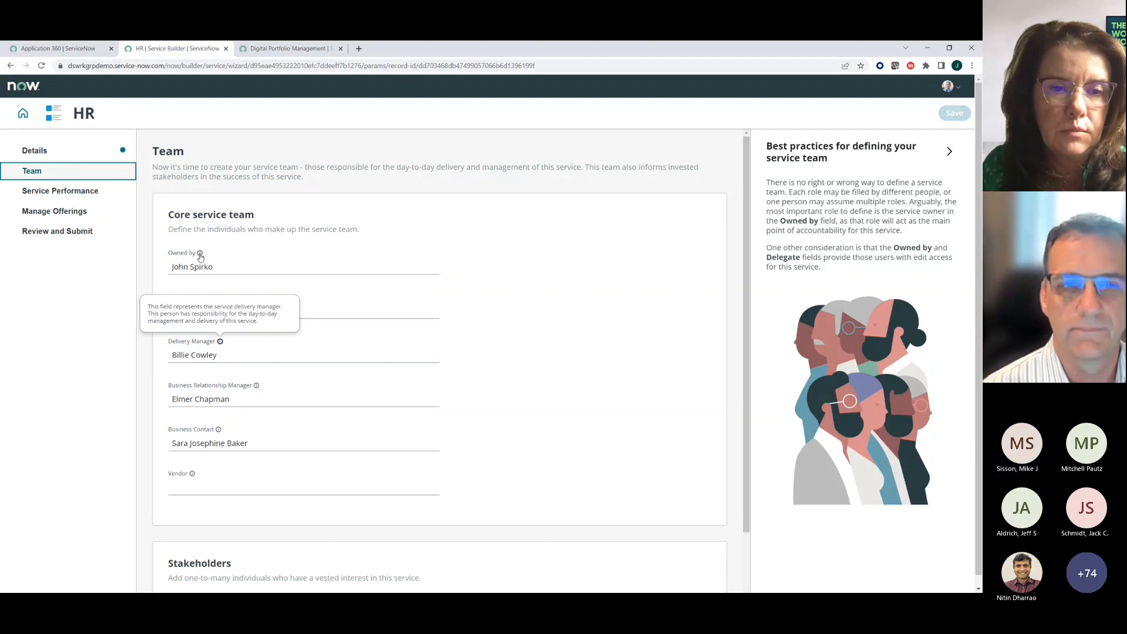
pyautogui.moveTo(200, 257)
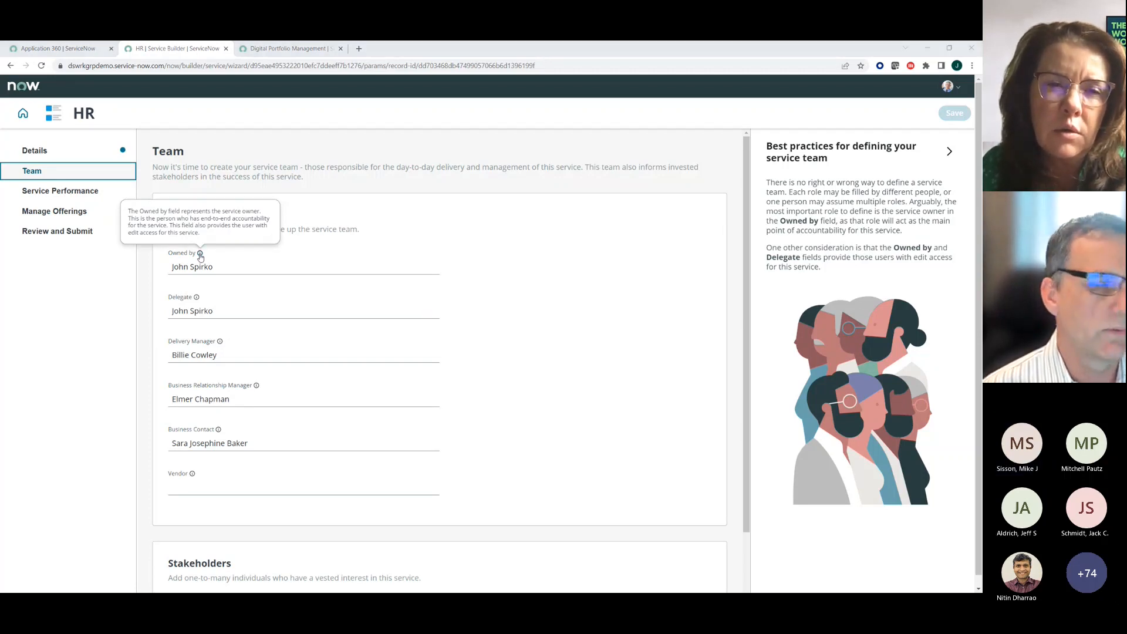
pyautogui.hotkey('alt', 'Tab')
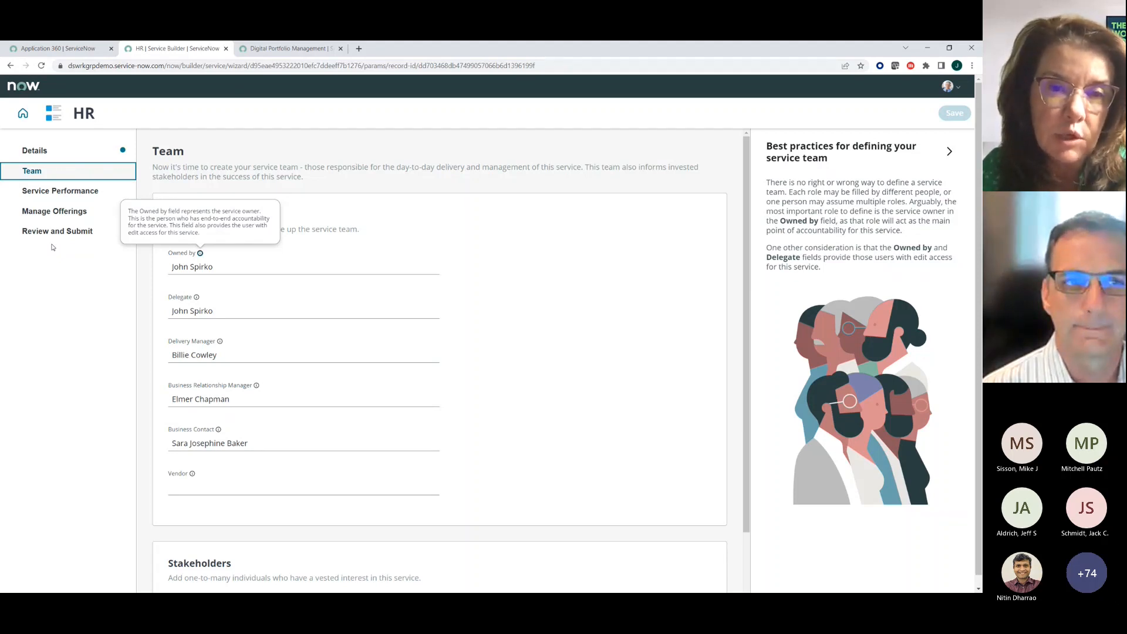
# - Start a new offering for the HR service and name it Onboarding
pyautogui.click(62, 194)
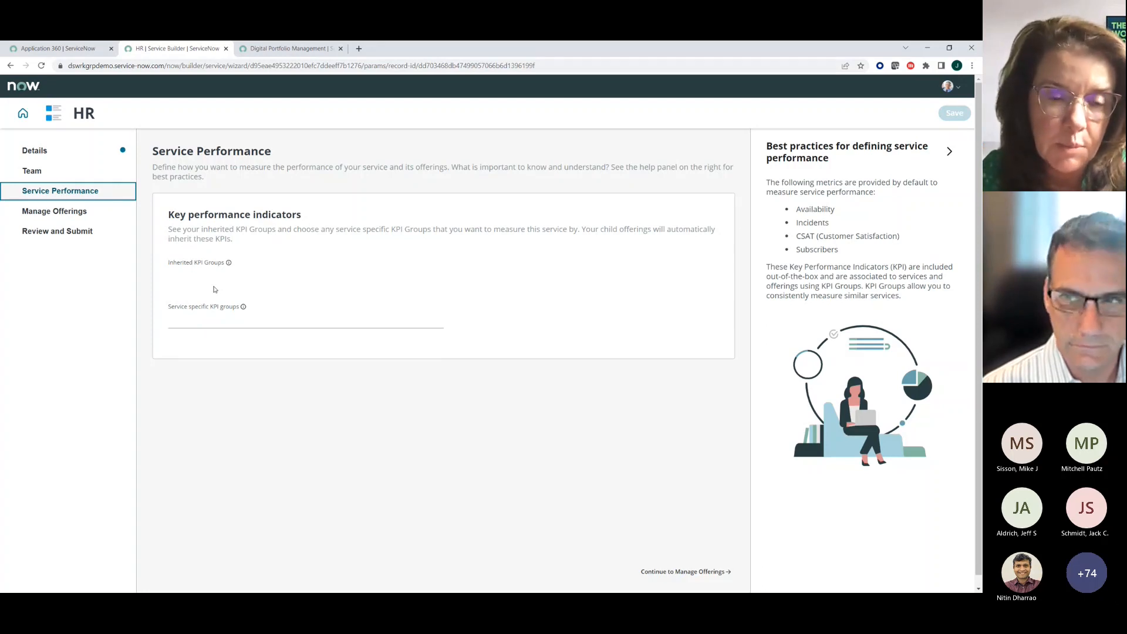
pyautogui.click(56, 217)
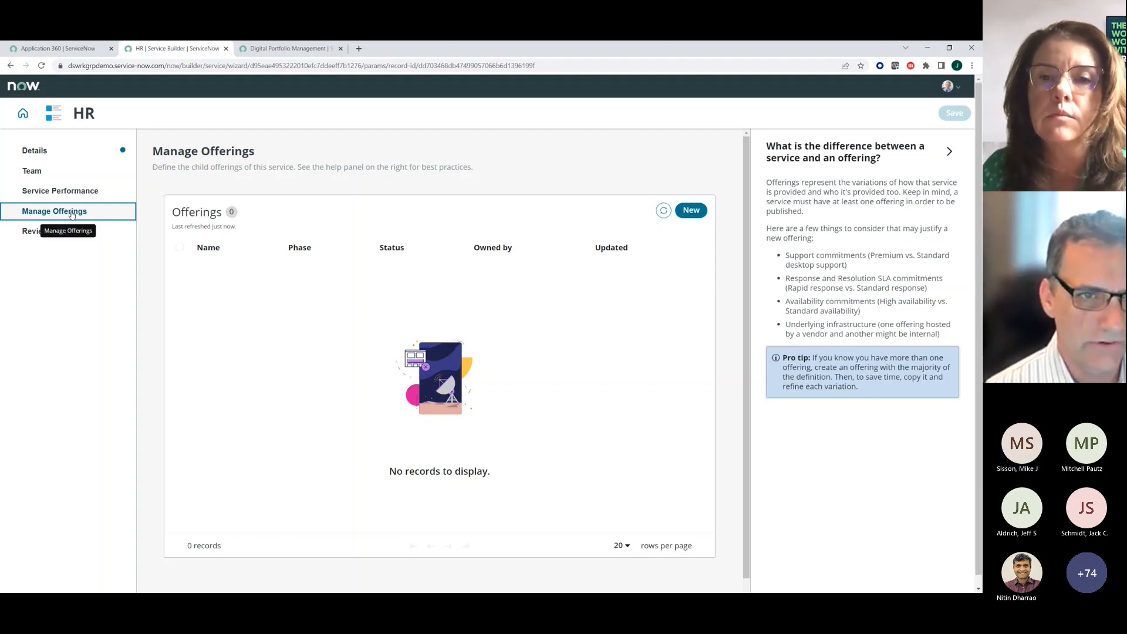
pyautogui.click(692, 212)
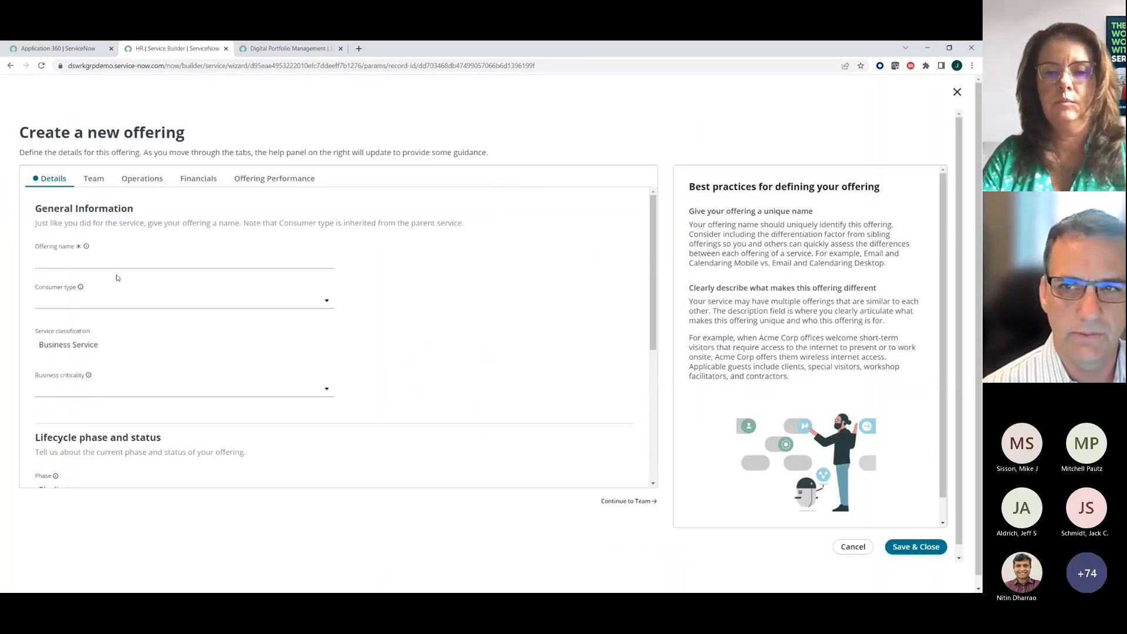
pyautogui.click(107, 262)
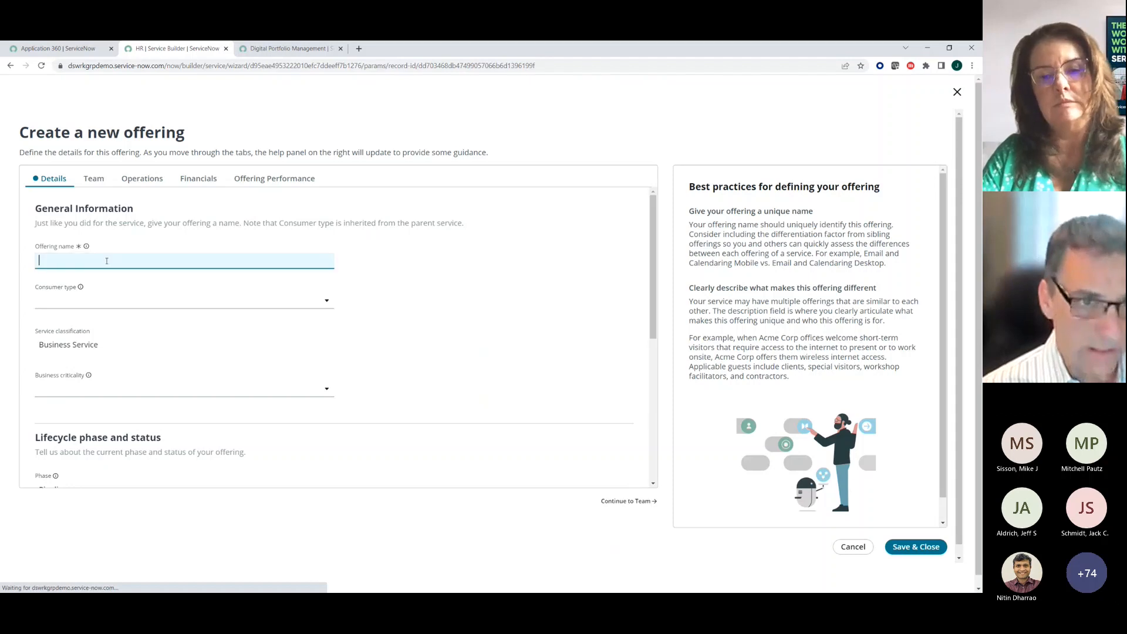
pyautogui.write('O')
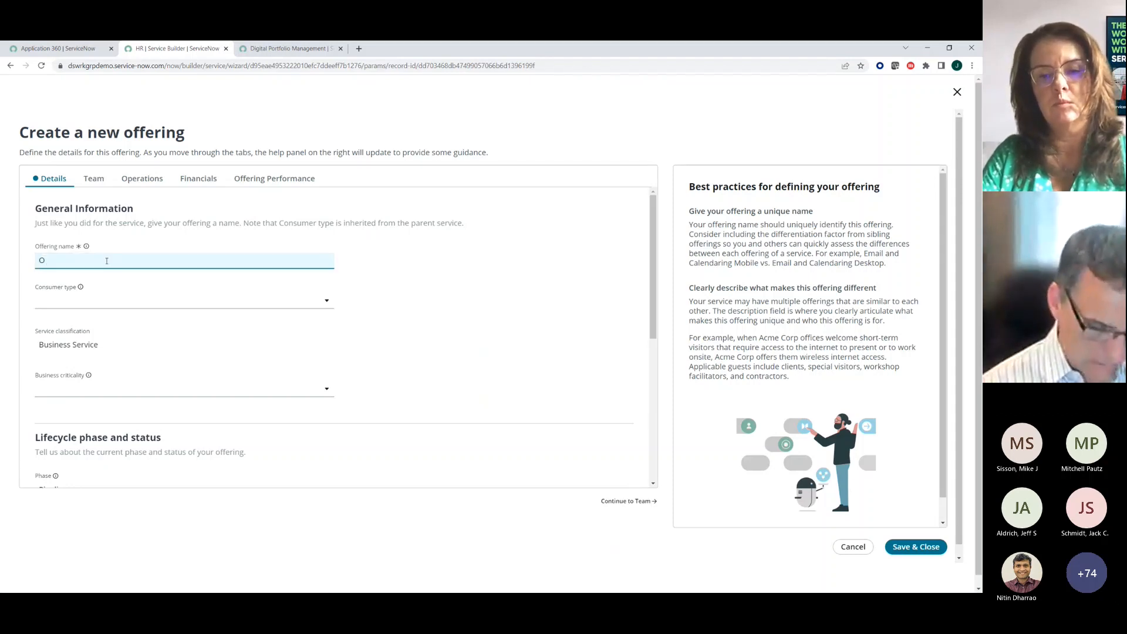
pyautogui.write('nboarding')
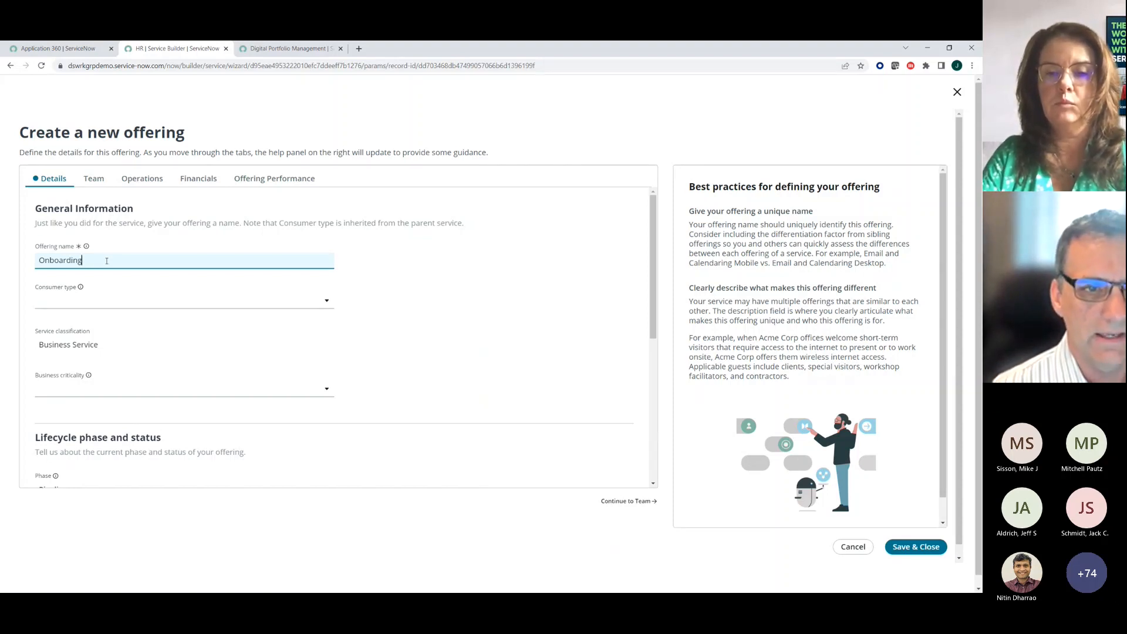
# - Set the Onboarding offering's consumer type to Internal and its business criticality to 2 - somewhat critical
pyautogui.click(86, 303)
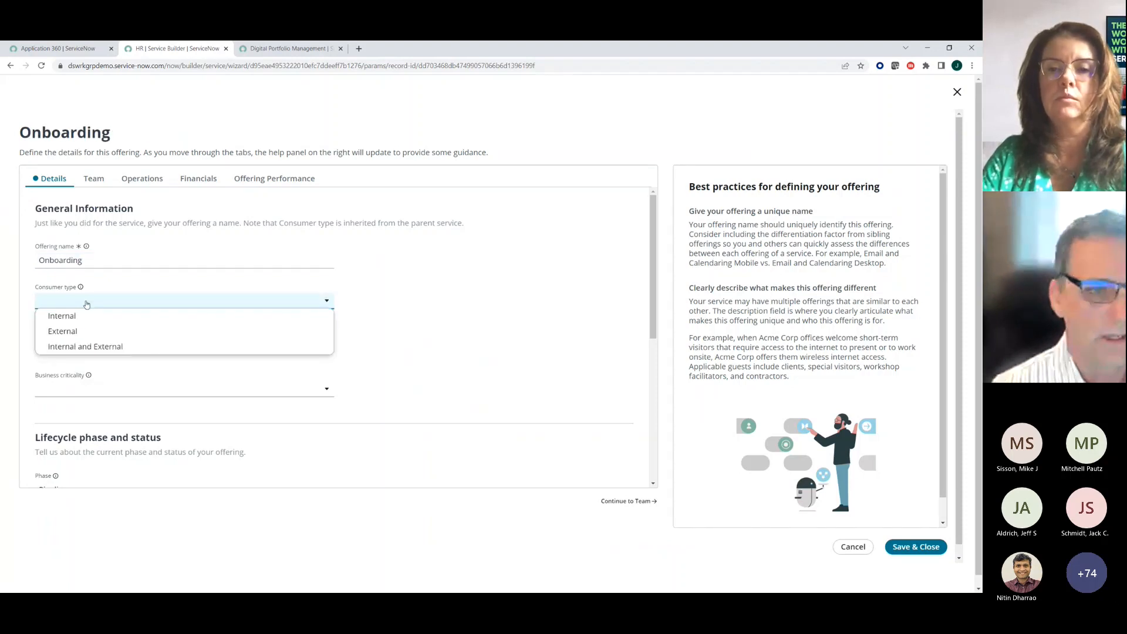
pyautogui.click(82, 316)
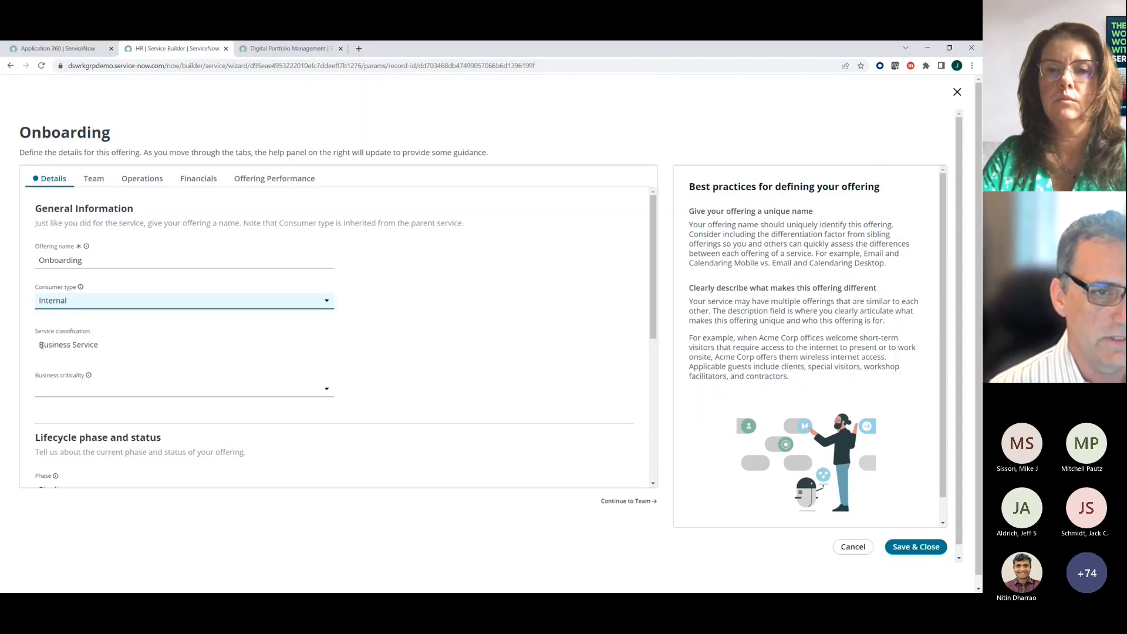
pyautogui.moveTo(42, 346); pyautogui.dragTo(90, 352)
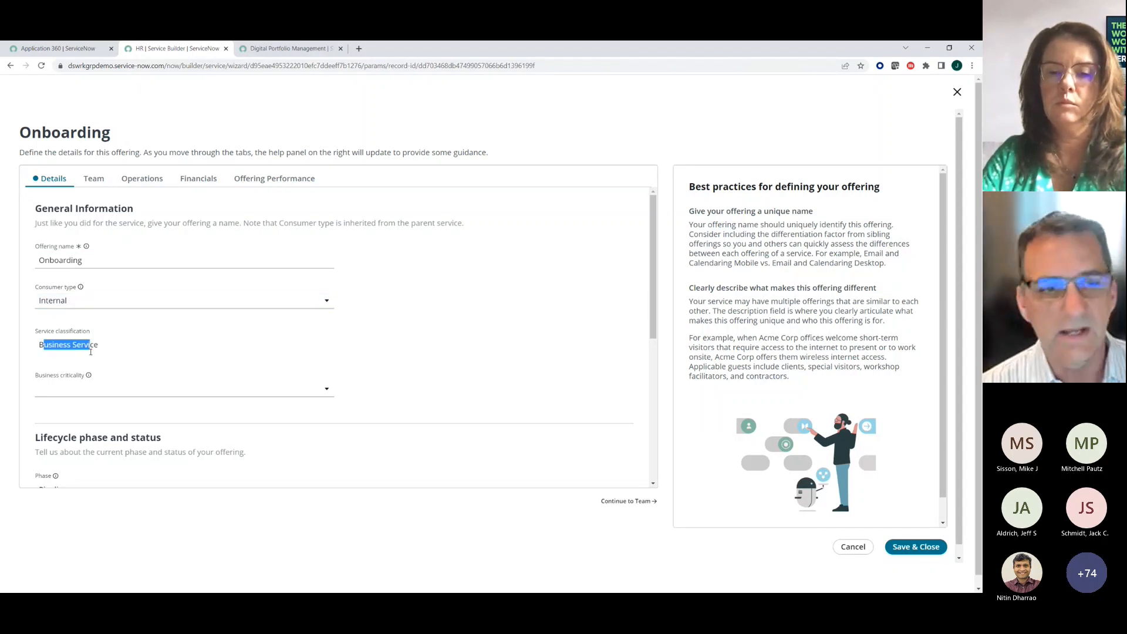
pyautogui.click(101, 394)
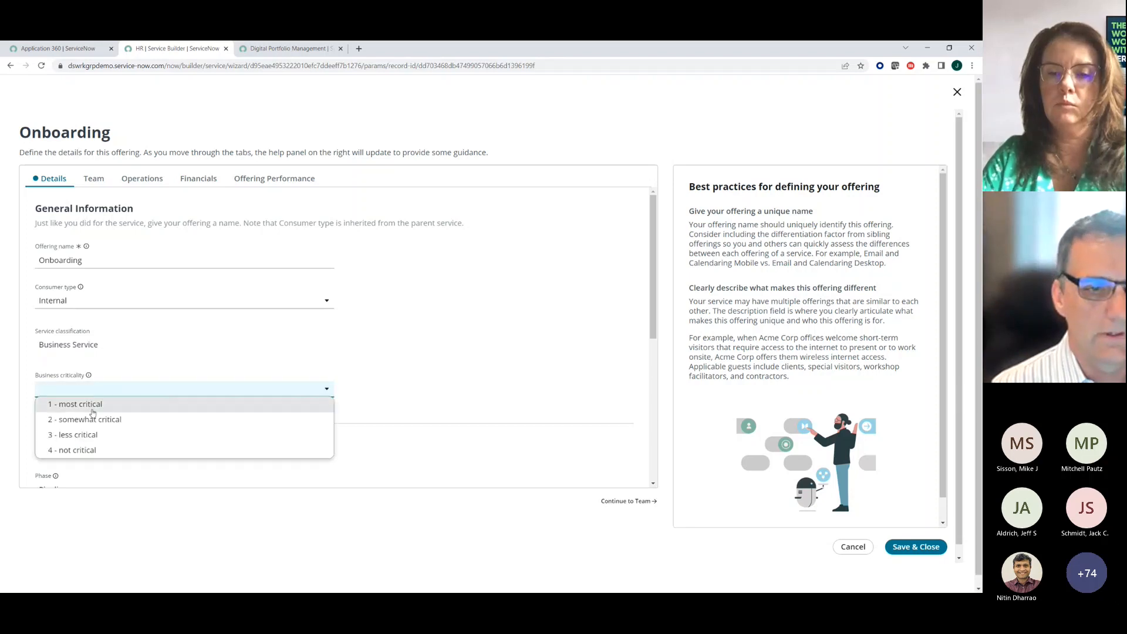
pyautogui.click(88, 420)
# - Check the offering's lifecycle phase options and enter the description "Onboard new employees"
pyautogui.scroll(-3, 90, 420)
pyautogui.scroll(-3, 89, 420)
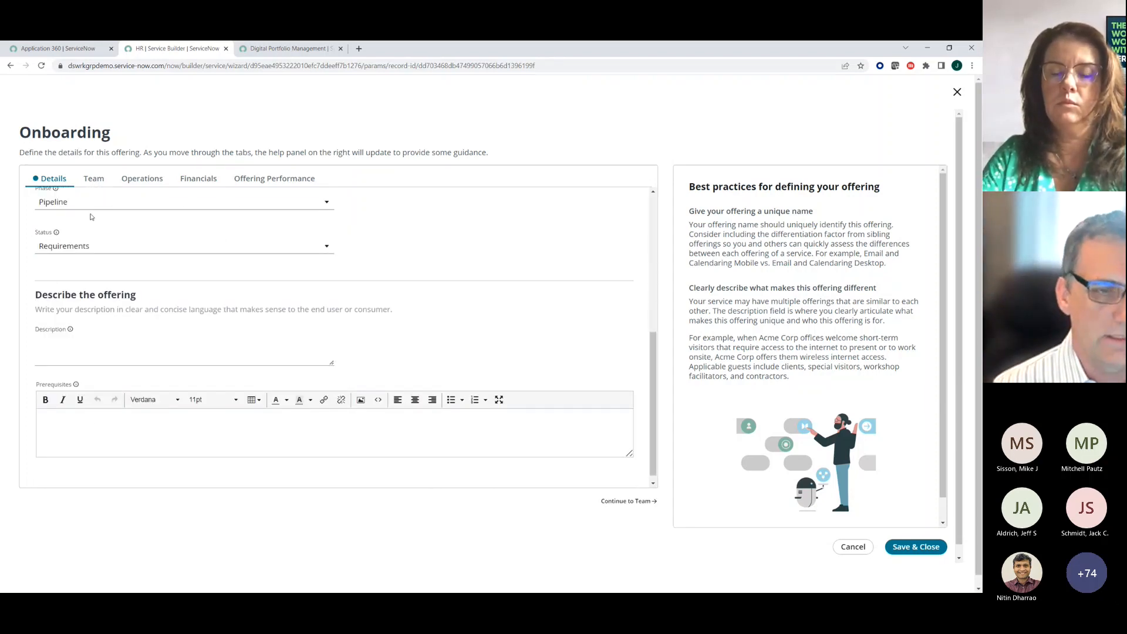
pyautogui.scroll(2, 94, 266)
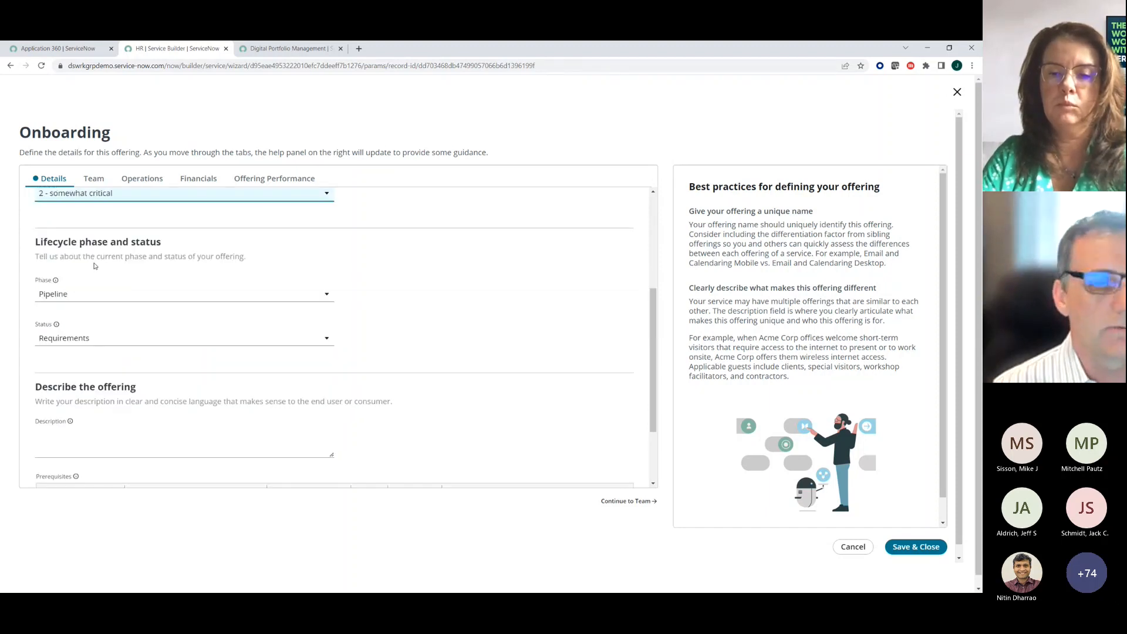
pyautogui.click(82, 298)
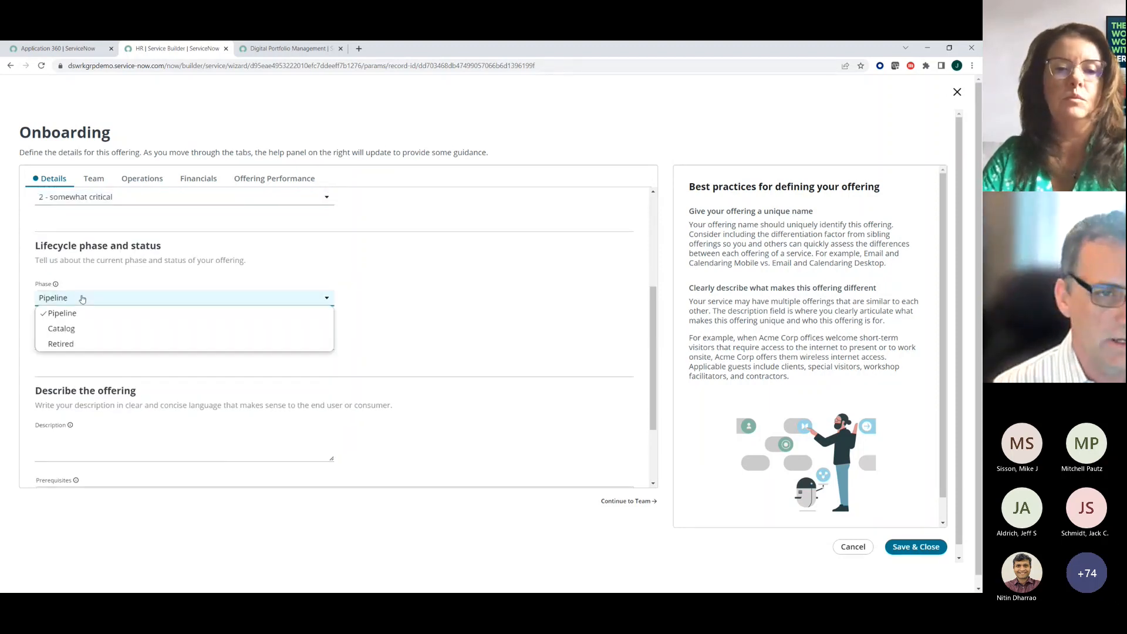
pyautogui.click(83, 298)
pyautogui.scroll(-3, 82, 298)
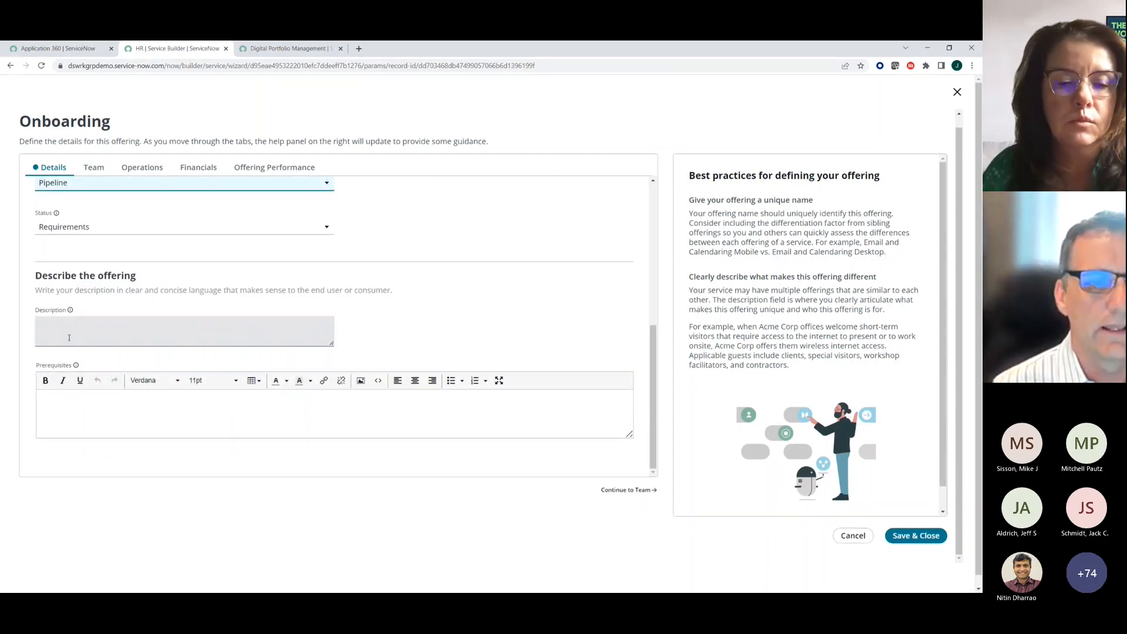
pyautogui.click(70, 336)
pyautogui.write('Onboard new employees')
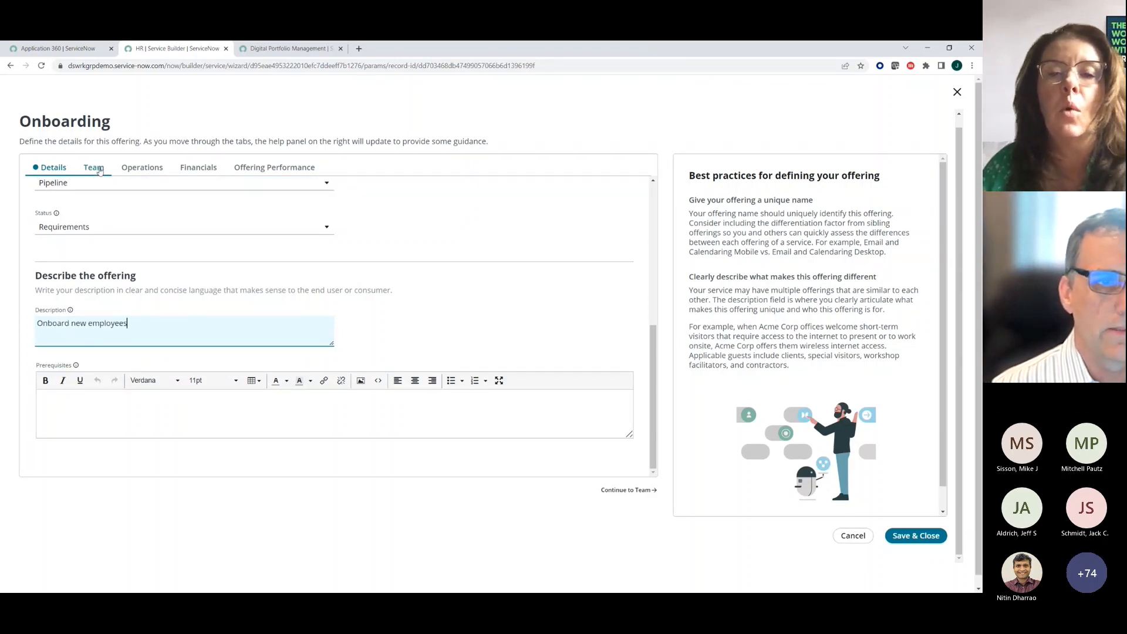
# - Check the delivery manager in the offering's Team section and set the support group to CSM Admins
pyautogui.click(100, 170)
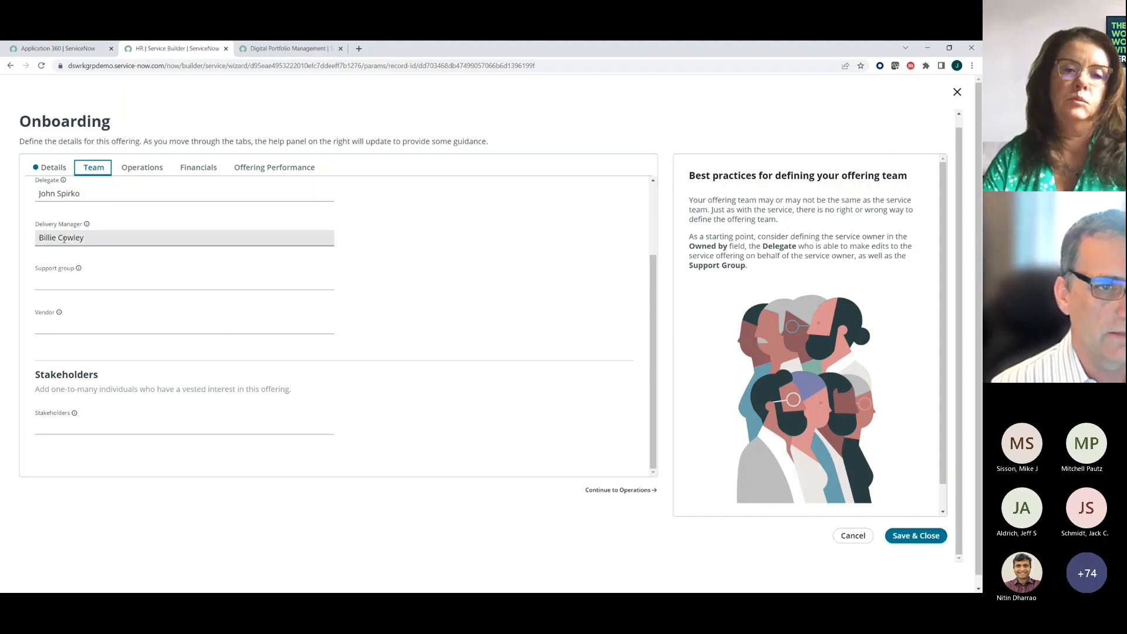
pyautogui.moveTo(40, 239); pyautogui.dragTo(84, 237)
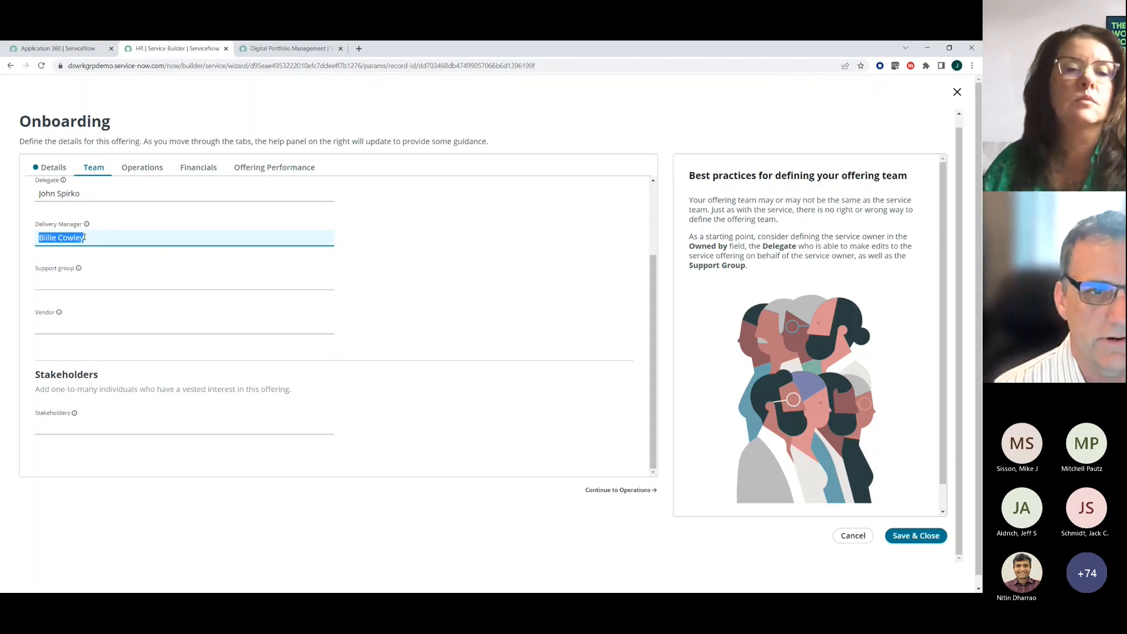
pyautogui.hotkey('ctrl', 'c')
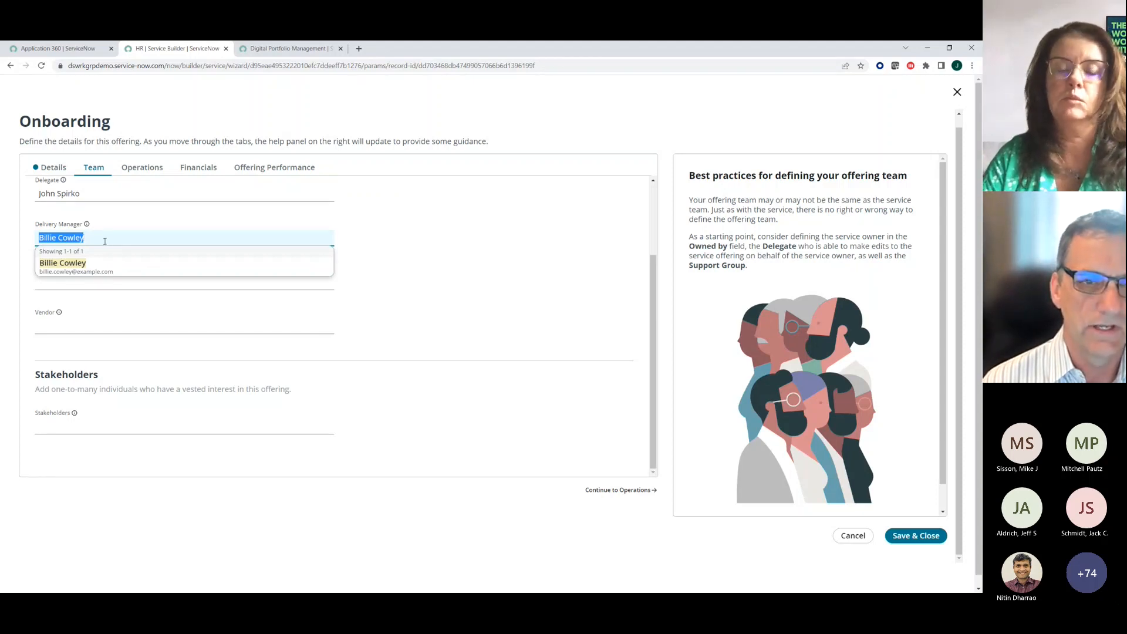
pyautogui.click(417, 255)
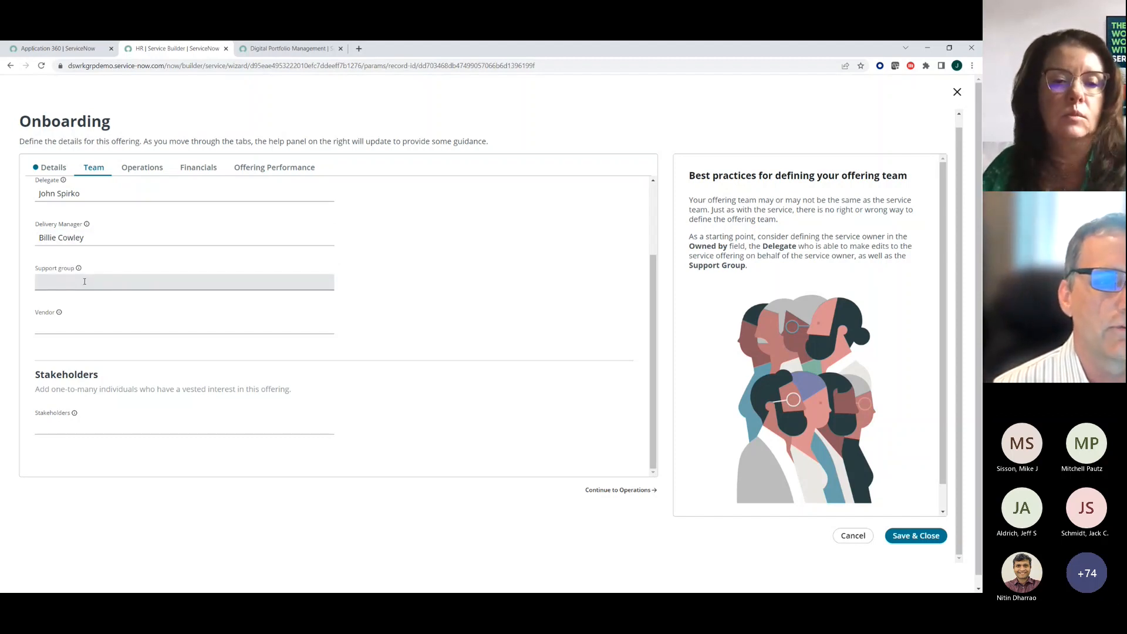
pyautogui.click(84, 281)
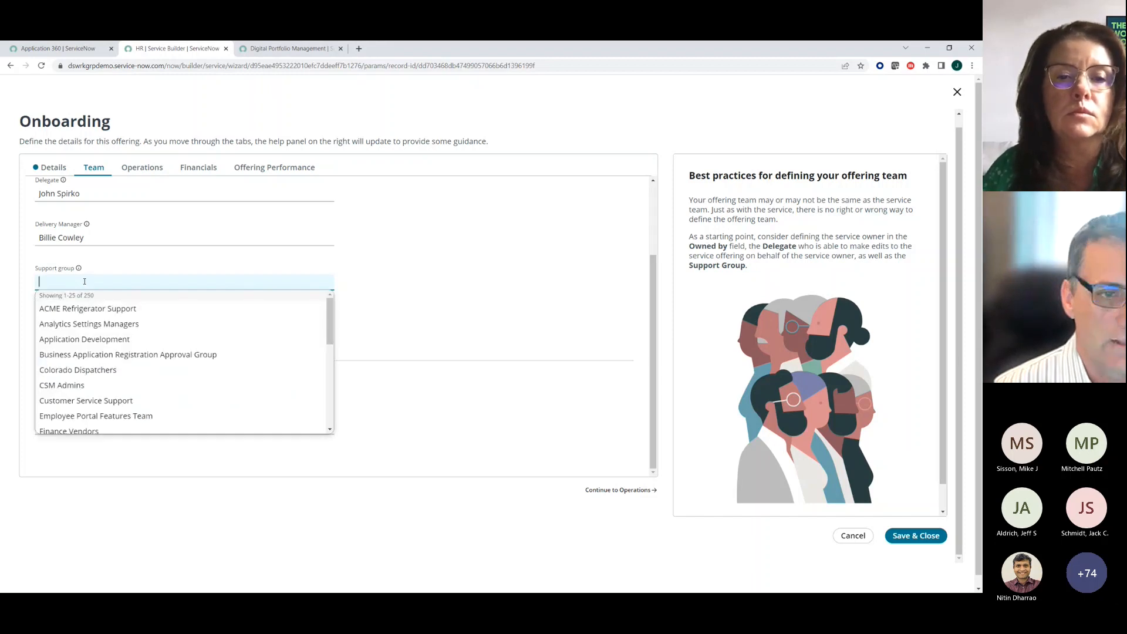
pyautogui.click(59, 385)
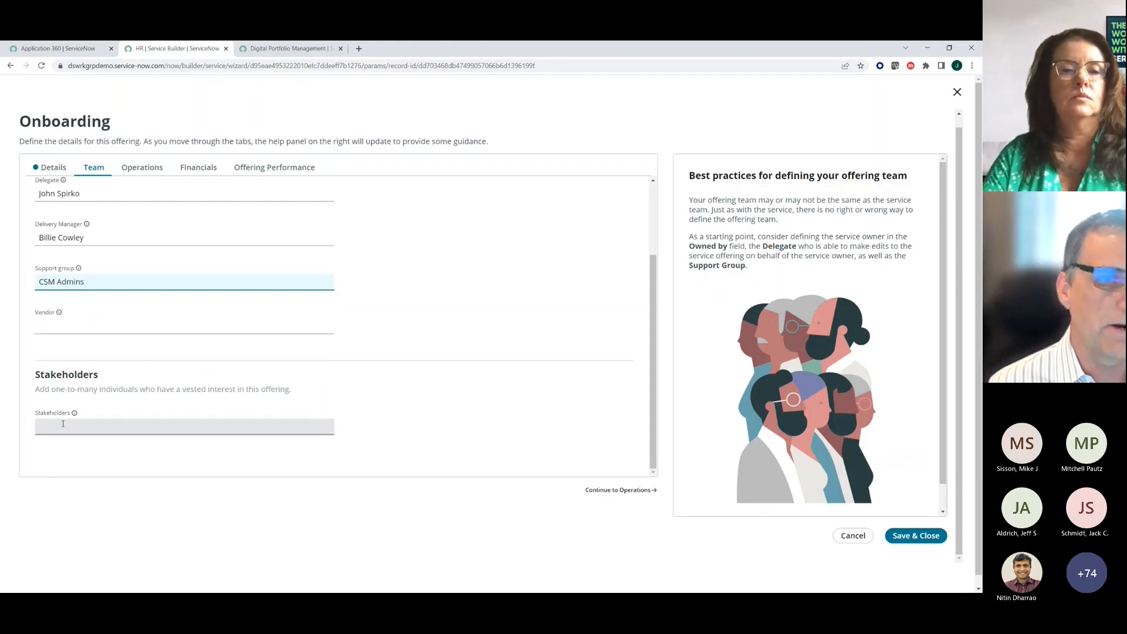
# - Review the offering's subscriber and commitment fields under Operations and compare them with the Sell/Consume area of the Common Service Data Model slide
pyautogui.click(141, 169)
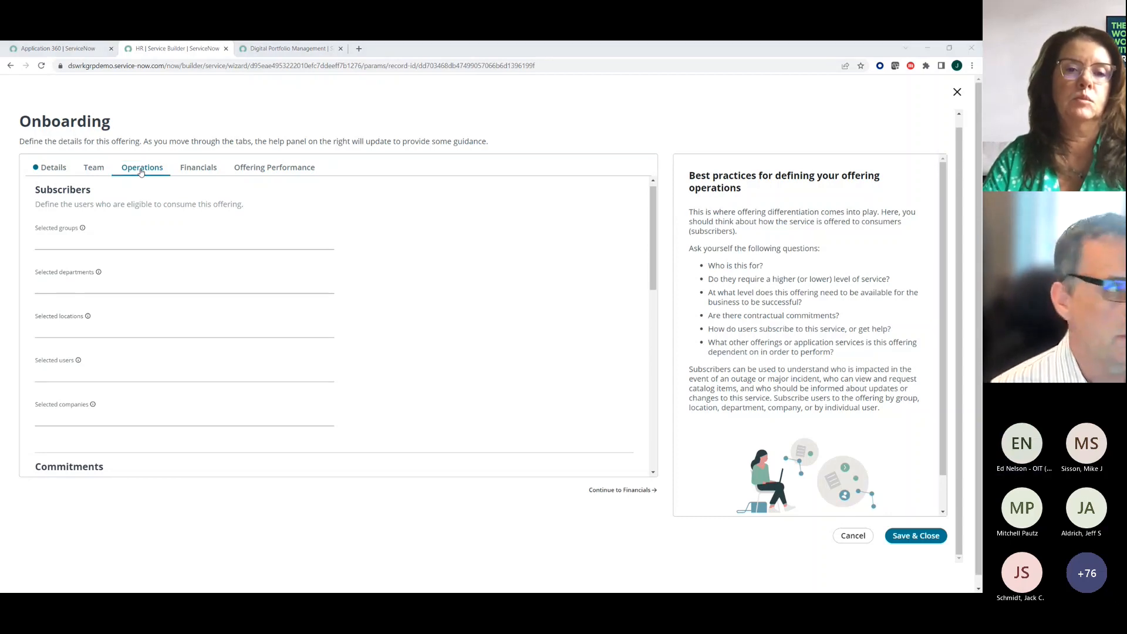
pyautogui.hotkey('alt', 'Tab')
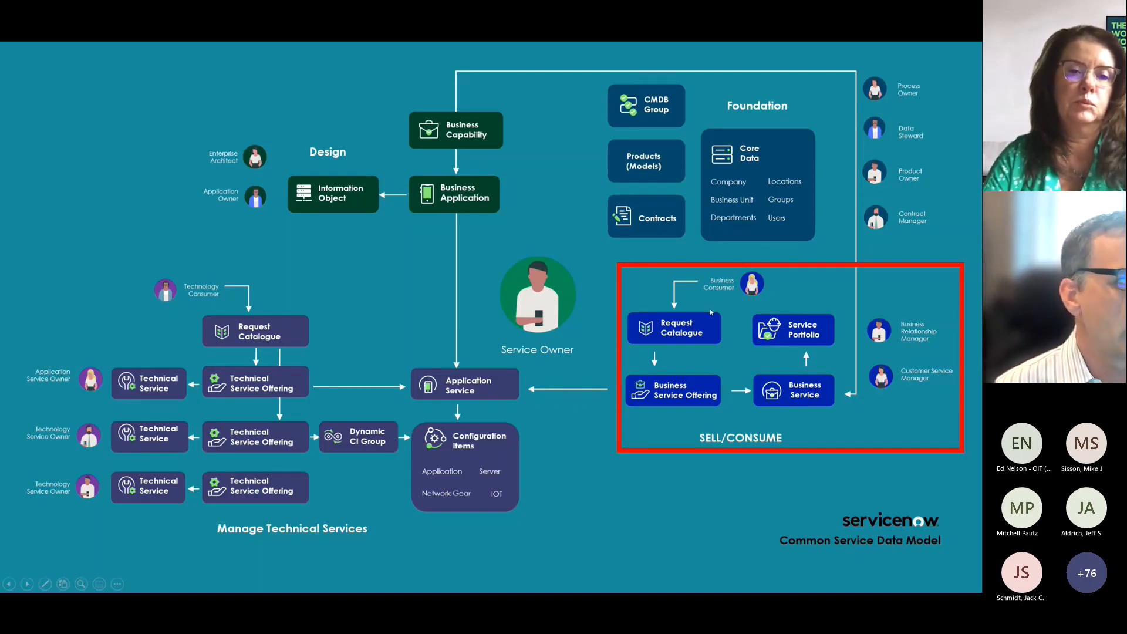
pyautogui.hotkey('alt', 'Tab')
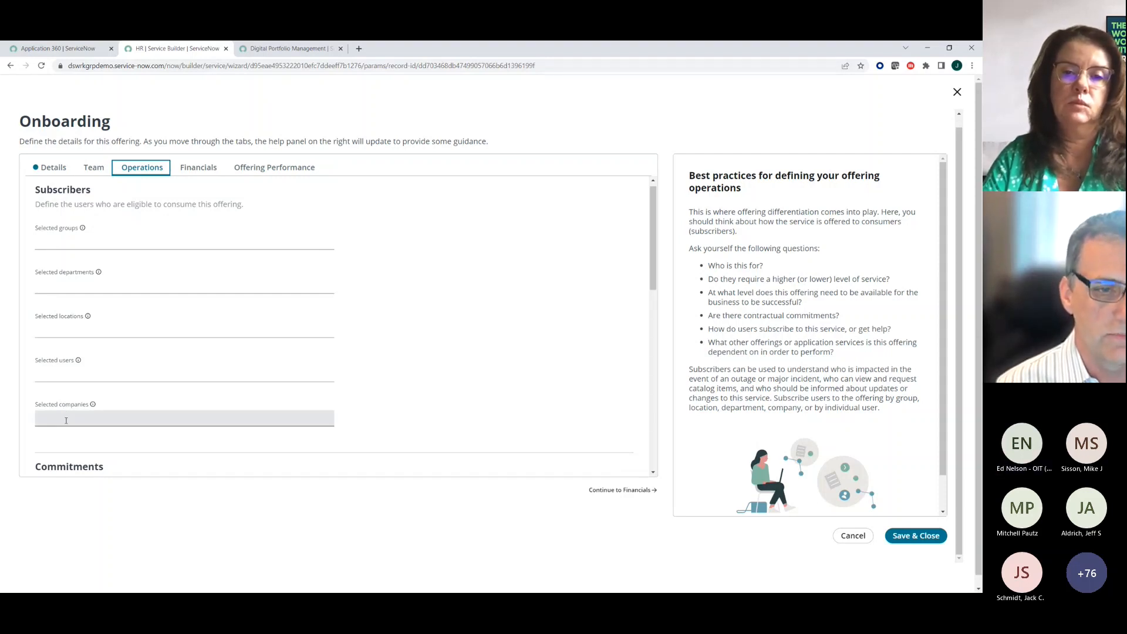
pyautogui.scroll(-3, 66, 421)
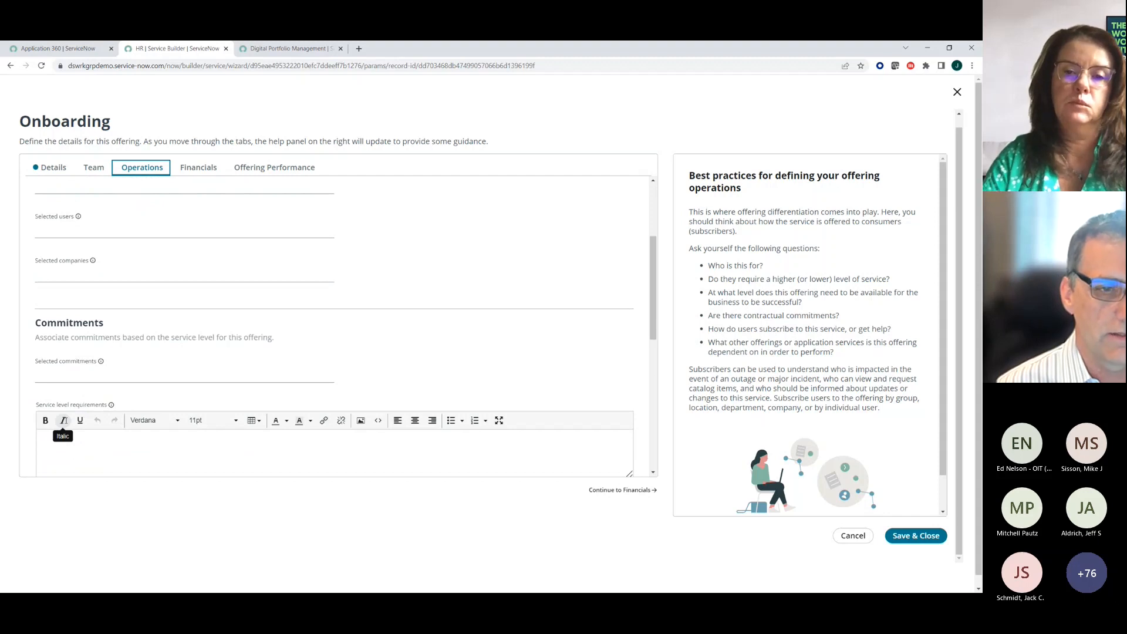
pyautogui.scroll(-4, 63, 421)
pyautogui.scroll(7, 64, 421)
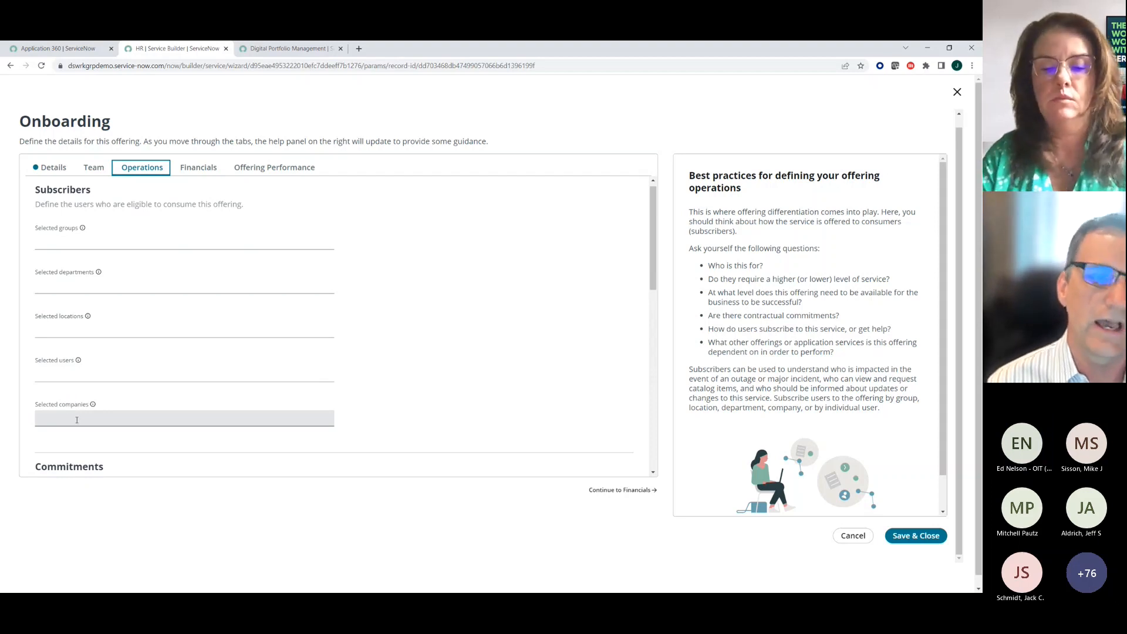
# - Add Customer Service Support to the offering's subscriber groups and open its Financials section
pyautogui.click(85, 240)
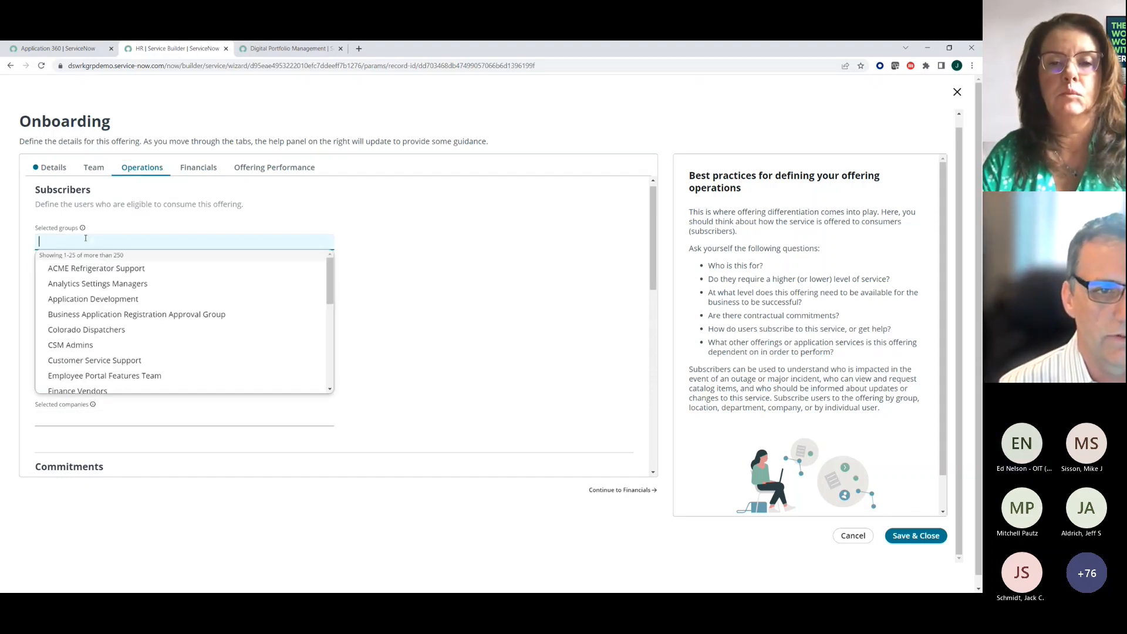
pyautogui.click(76, 363)
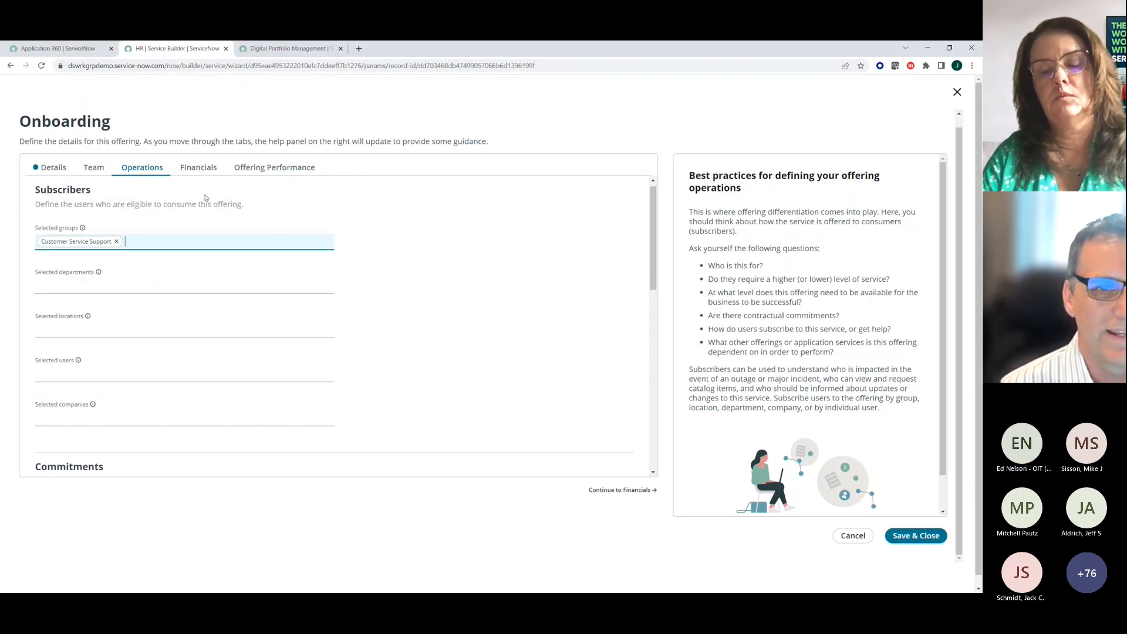
pyautogui.click(206, 170)
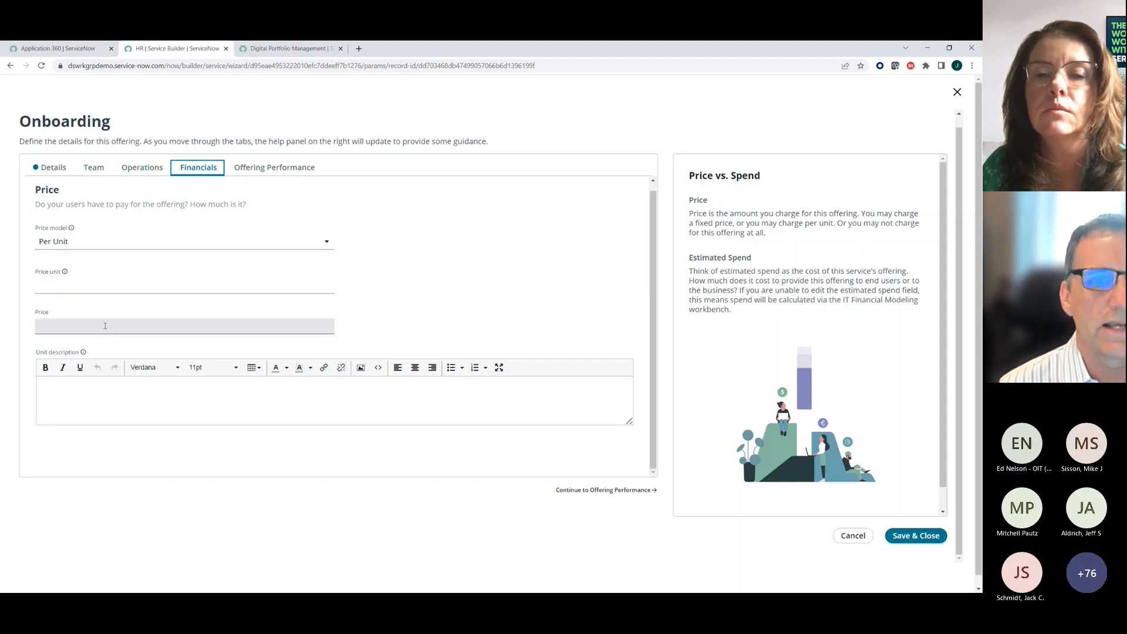
# - Check the available offering-specific KPI groups under Offering Performance and save the Onboarding offering
pyautogui.click(271, 167)
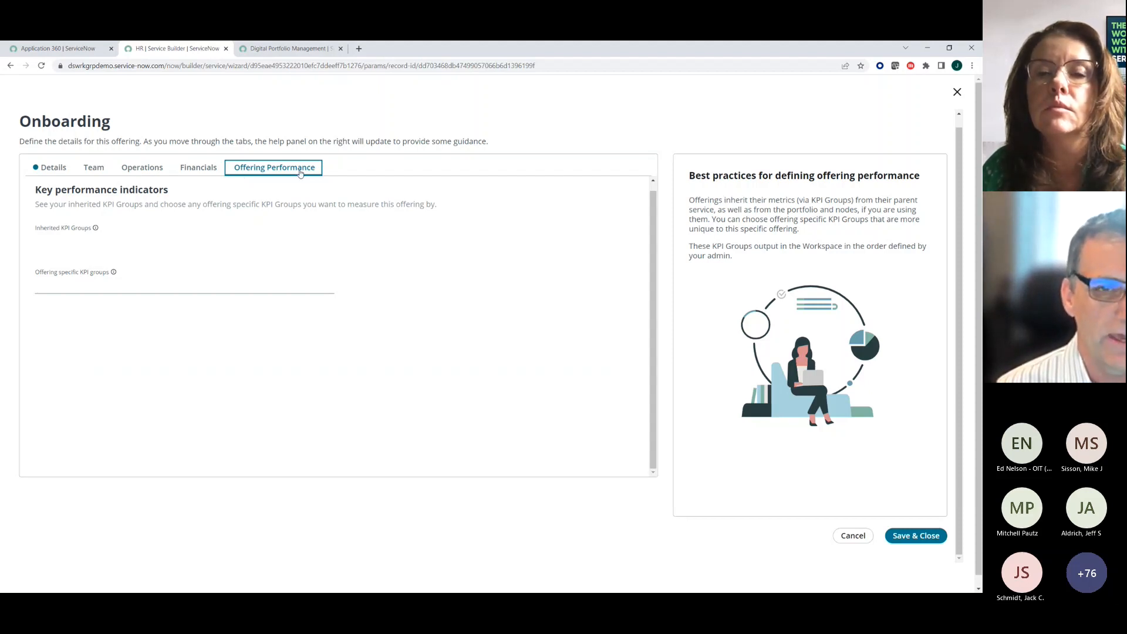
pyautogui.click(166, 283)
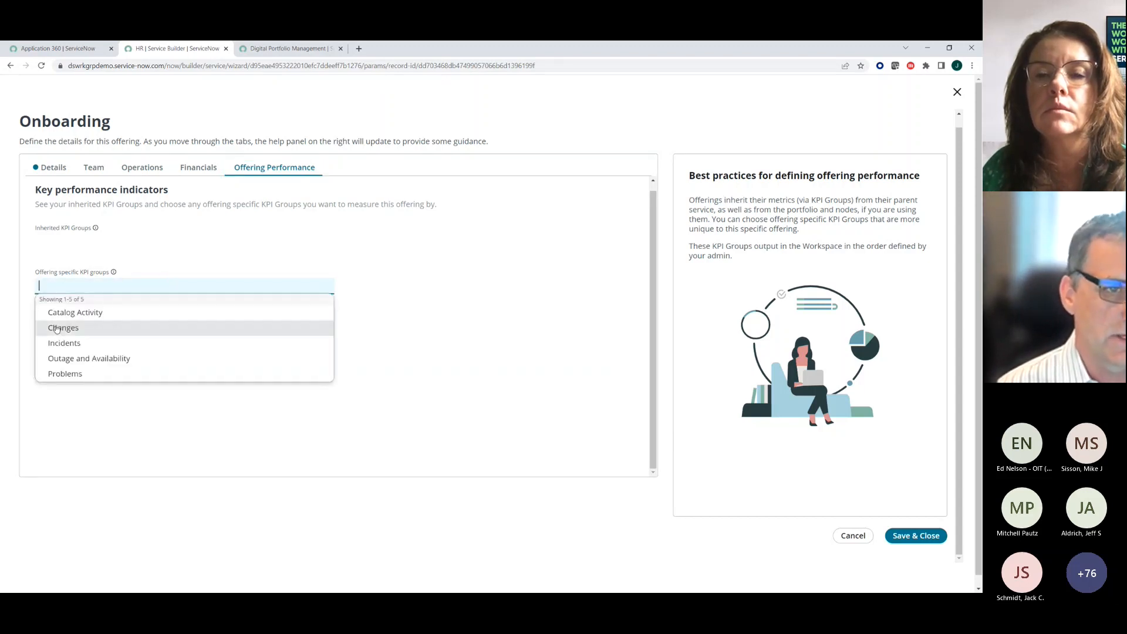
pyautogui.click(206, 239)
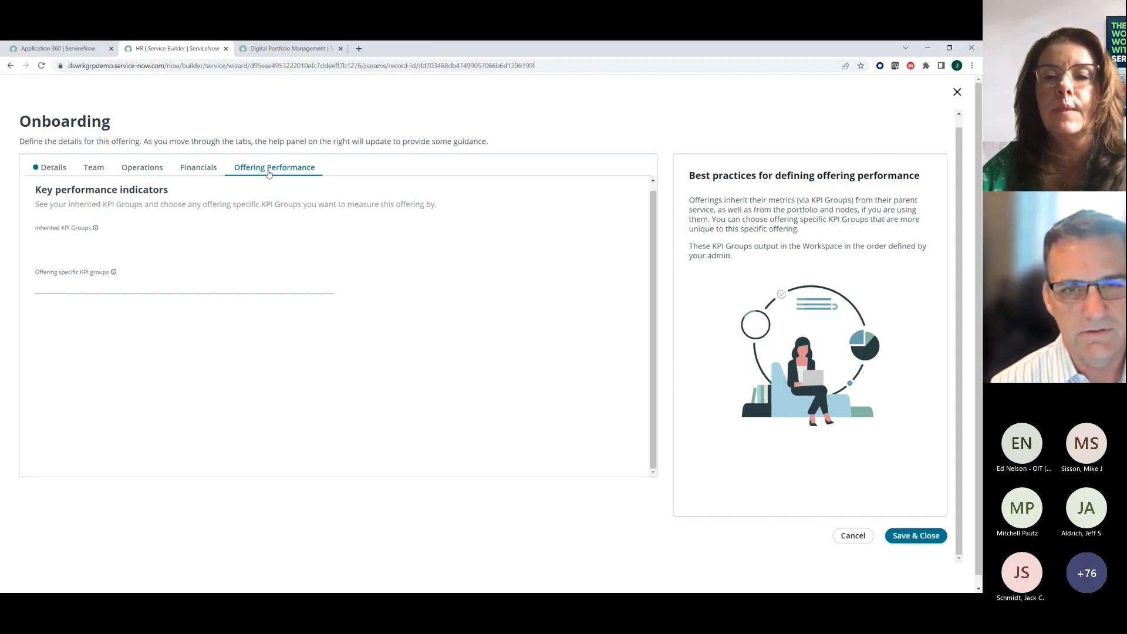
pyautogui.click(907, 541)
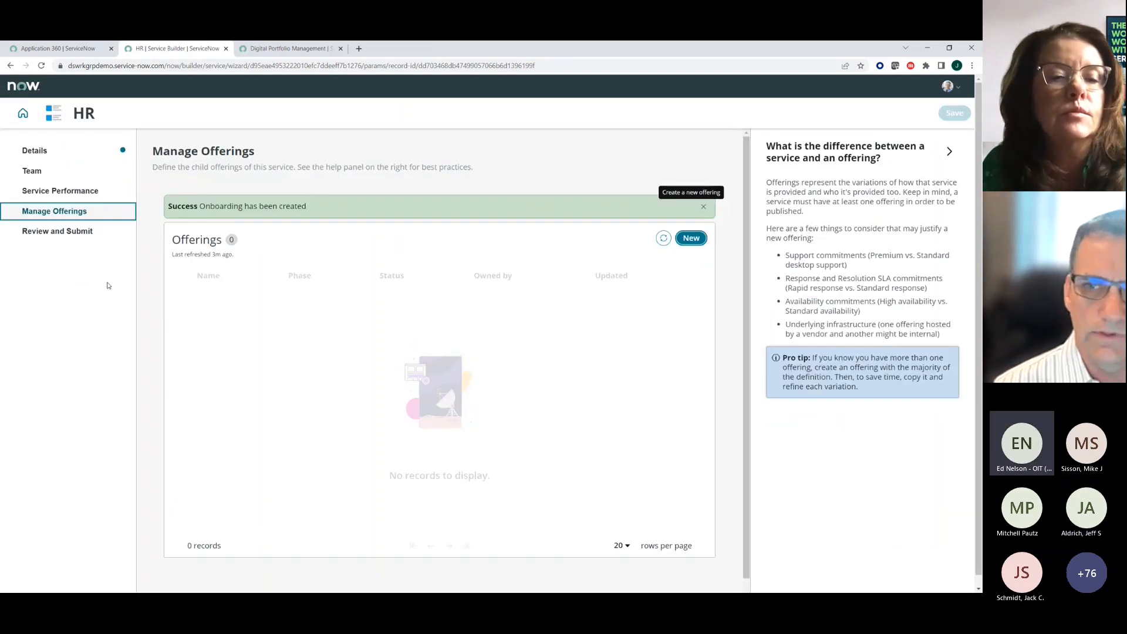
# - Check the HR service's offerings list, try to submit the service from its review page, and refresh the wizard
pyautogui.click(59, 209)
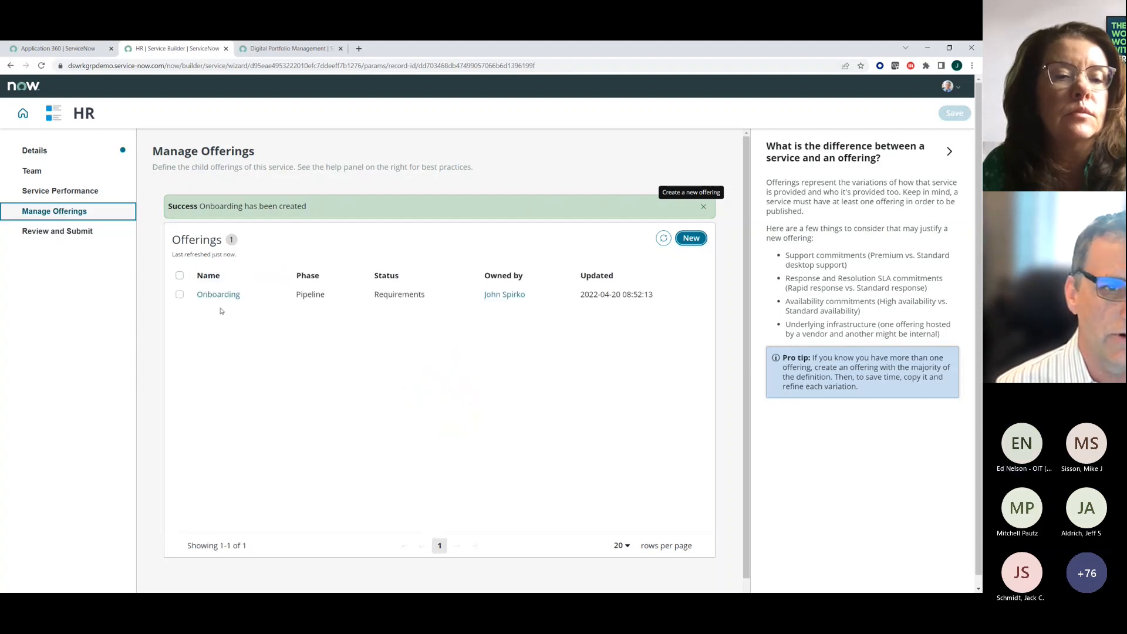
pyautogui.click(47, 232)
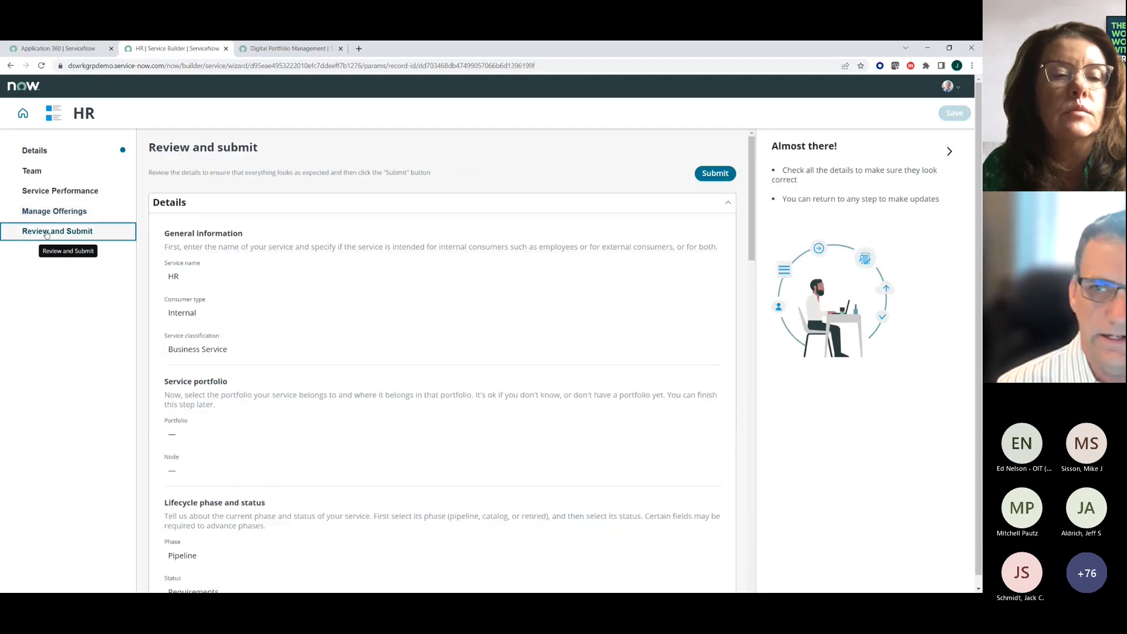
pyautogui.click(715, 174)
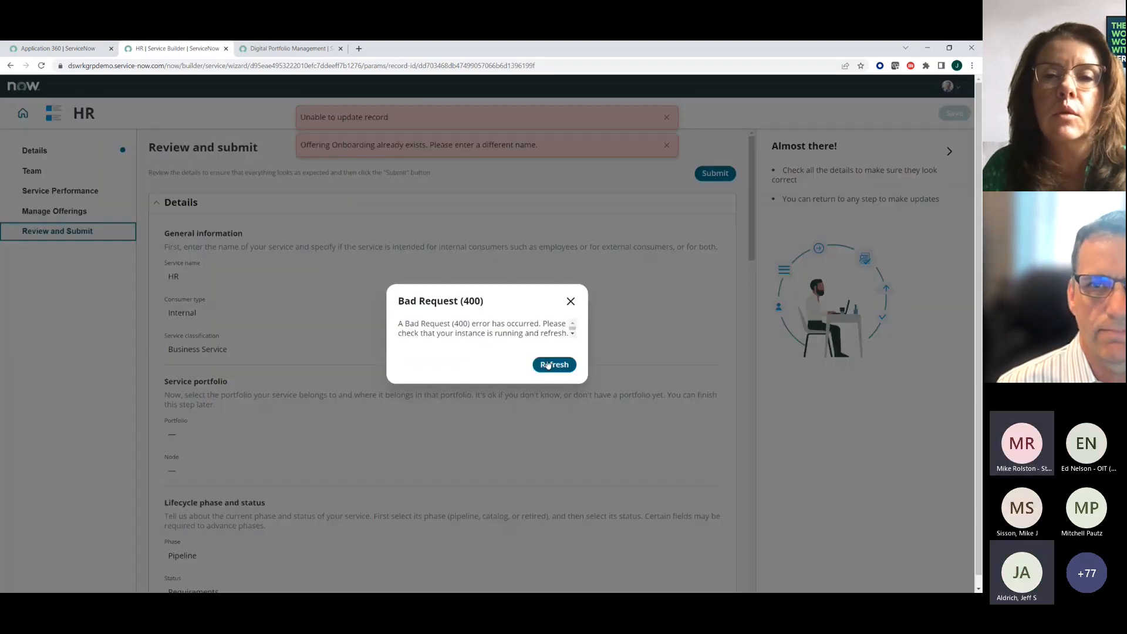
pyautogui.click(552, 364)
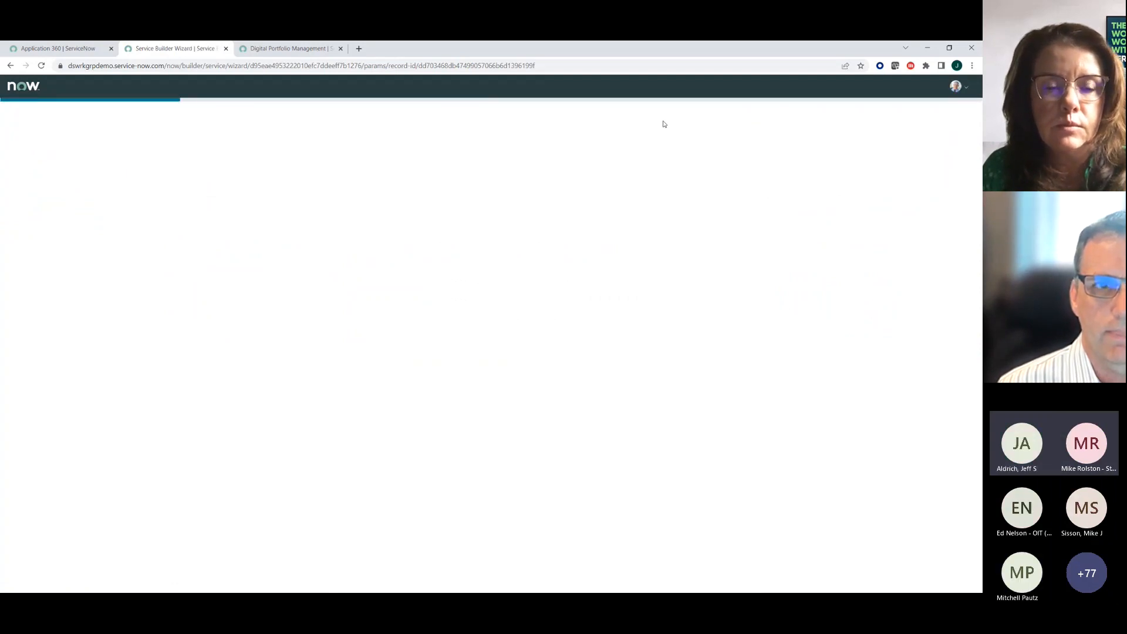
# - Change the service name to "HR New" and check its Service Performance and Manage Offerings sections
pyautogui.click(235, 281)
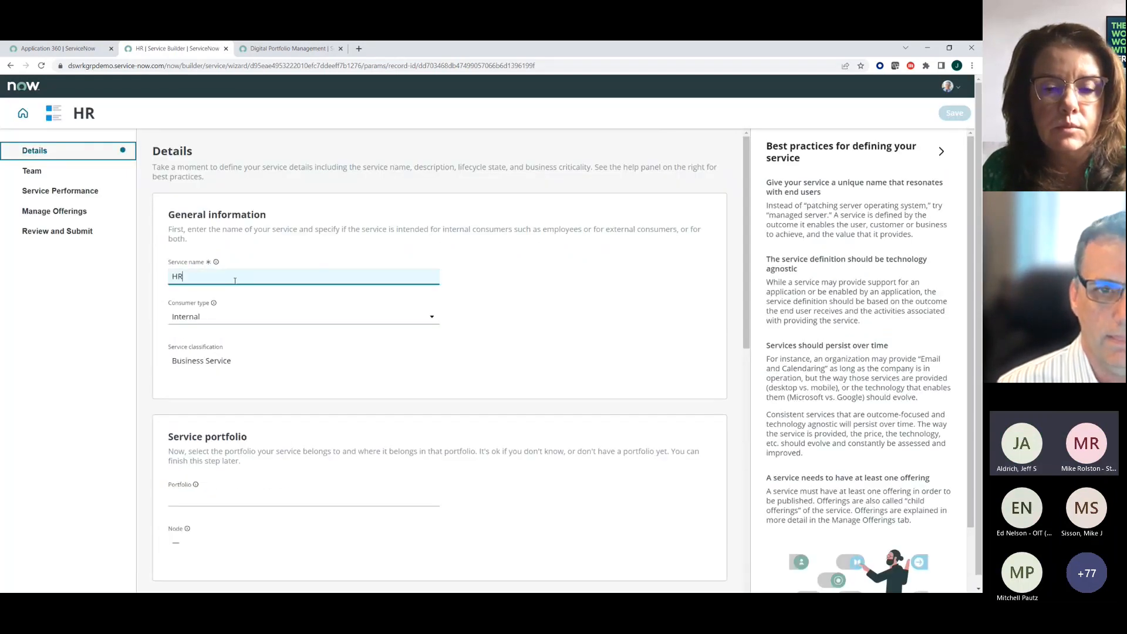
pyautogui.write('New')
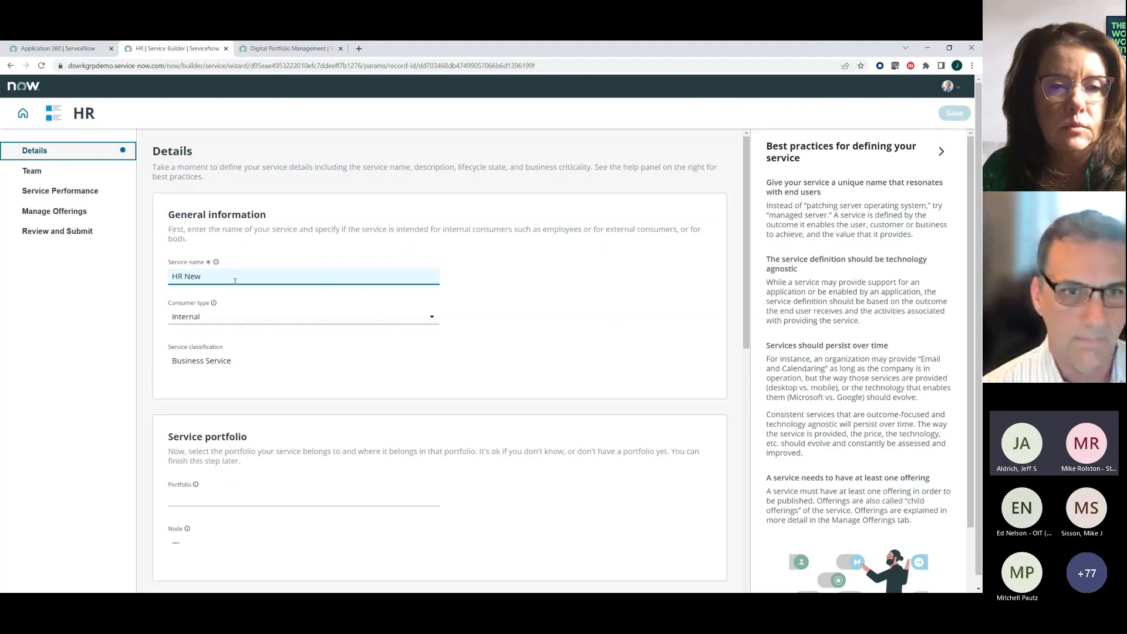
pyautogui.click(39, 193)
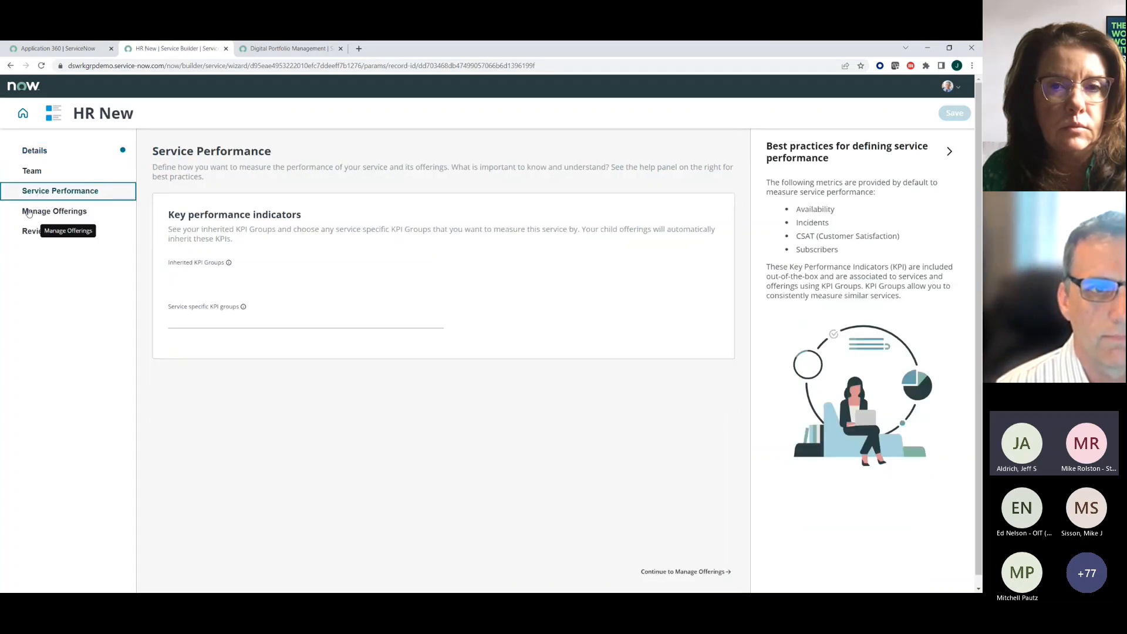
pyautogui.click(28, 211)
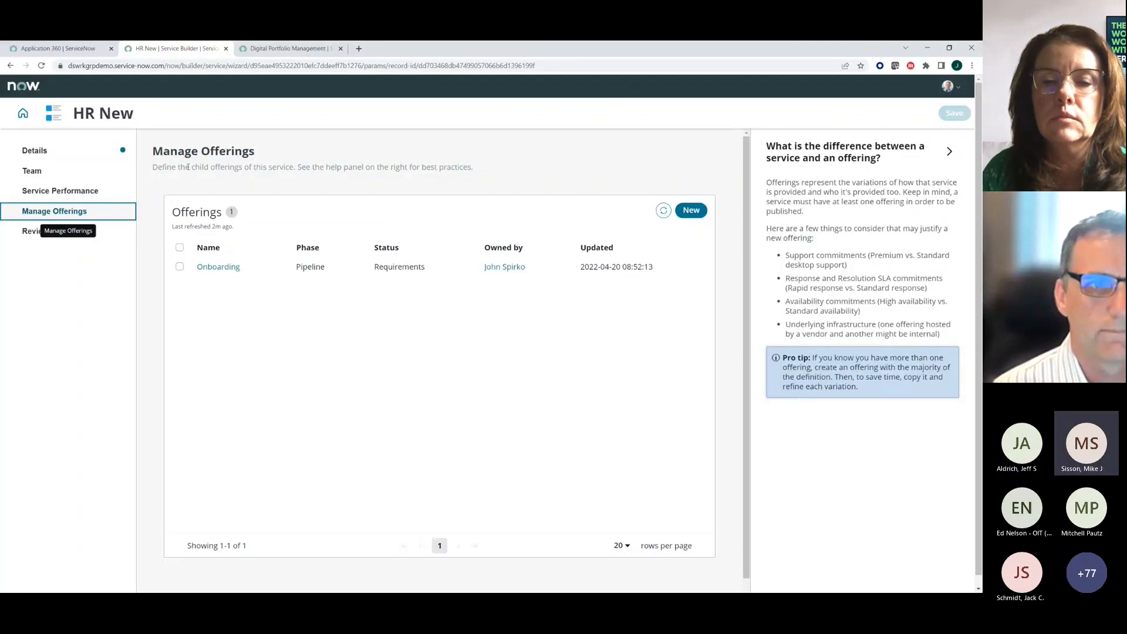
# - Return to the service's general information and extend its name to "HR New for DSWG"
pyautogui.click(34, 153)
pyautogui.click(210, 276)
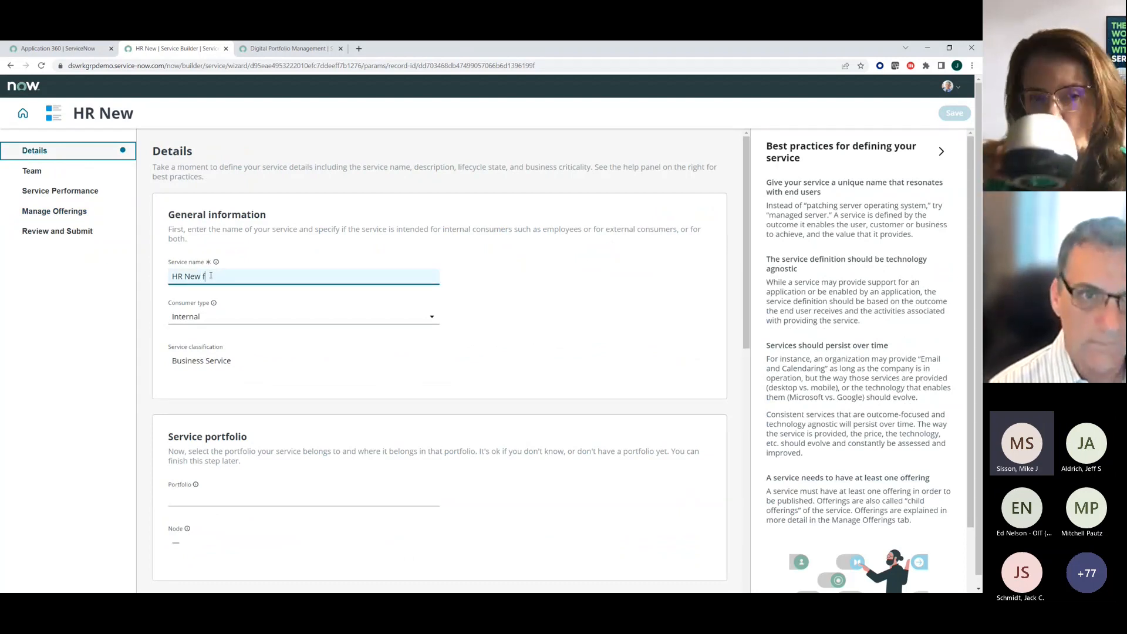
pyautogui.write('f')
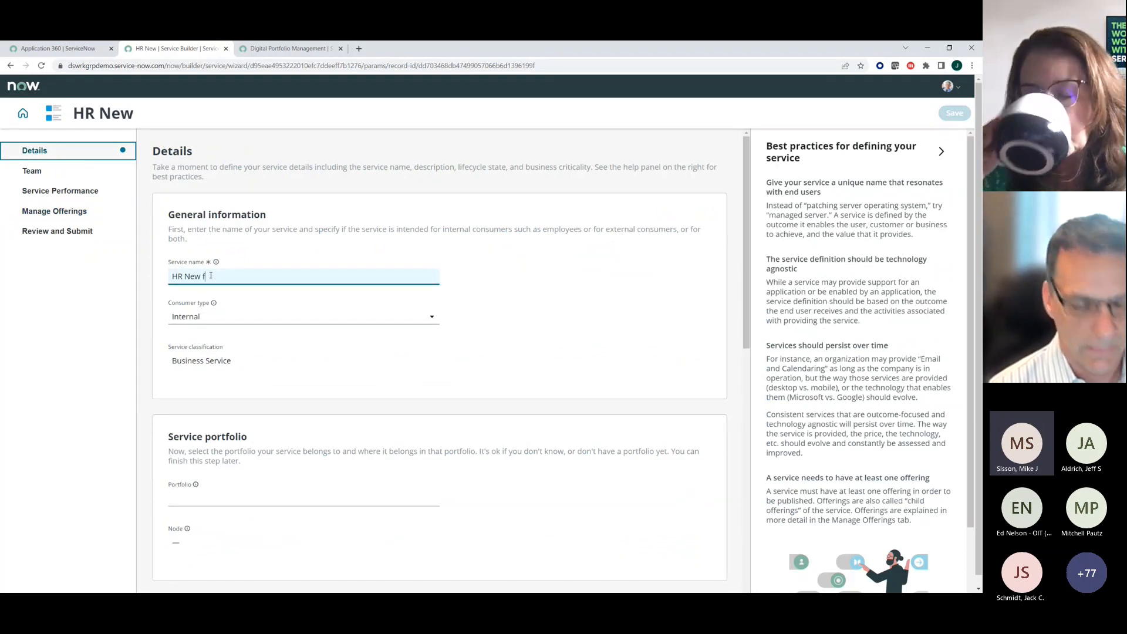
pyautogui.write('or DSWG')
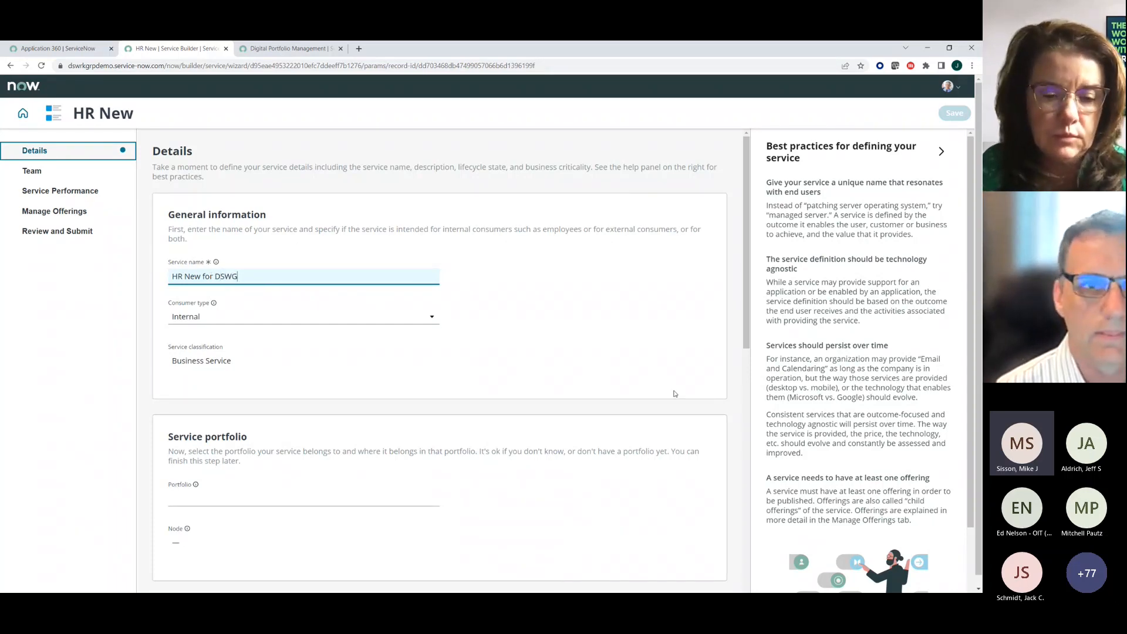
# - Try to save the renamed service at the end of its review page and refresh the wizard
pyautogui.click(52, 233)
pyautogui.scroll(-15, 269, 410)
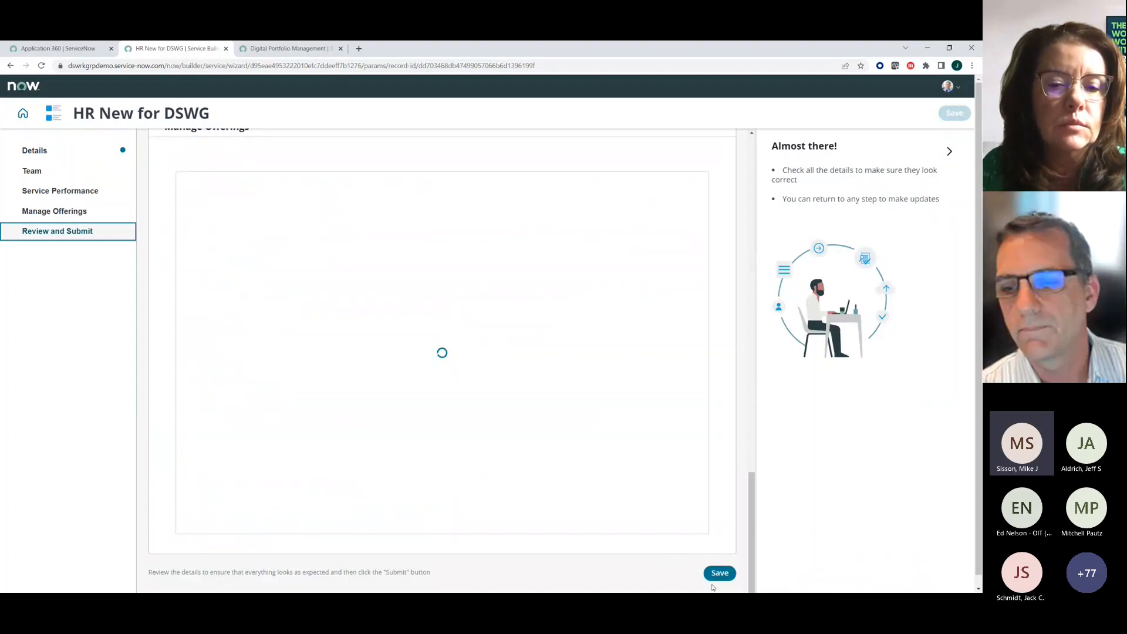
pyautogui.click(722, 574)
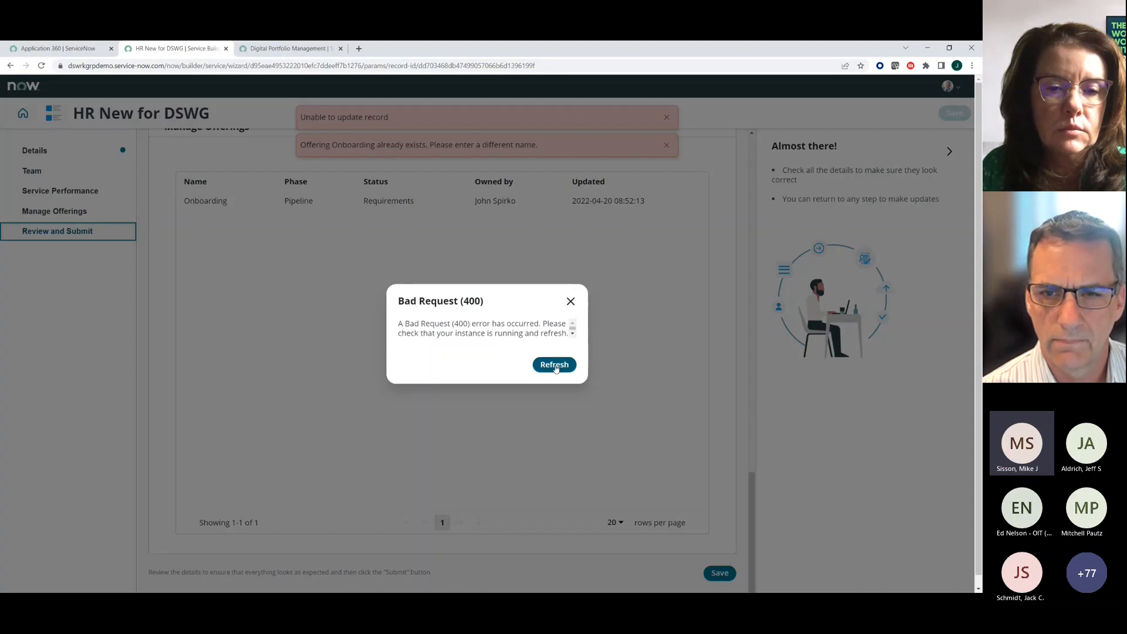
pyautogui.click(554, 365)
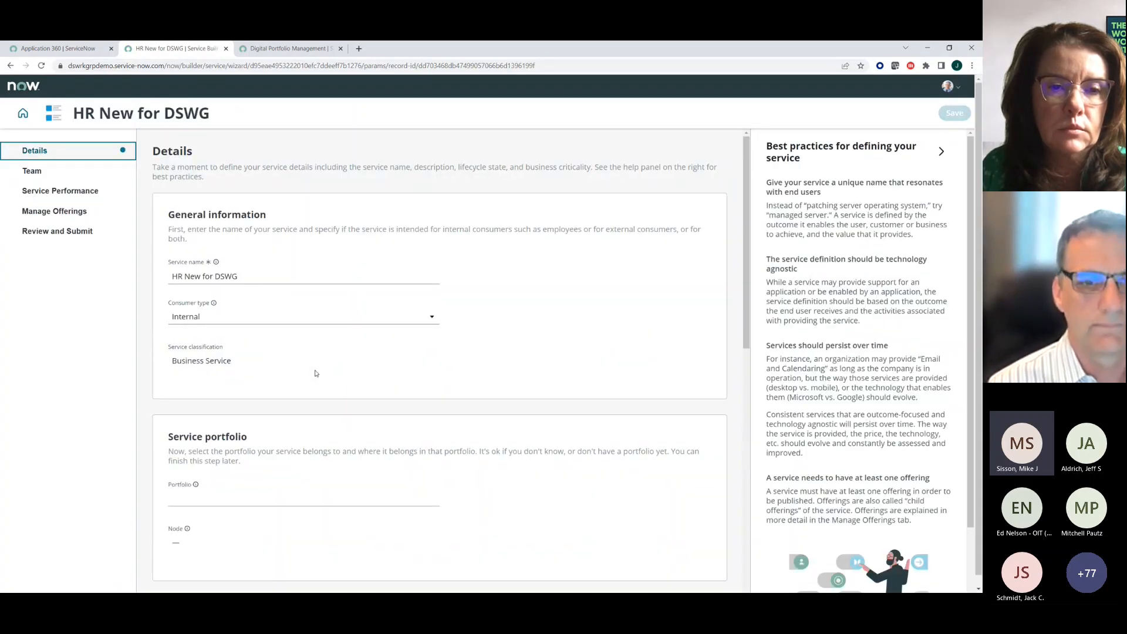
# - Examine the renamed service's details, review page and list of offerings
pyautogui.click(42, 215)
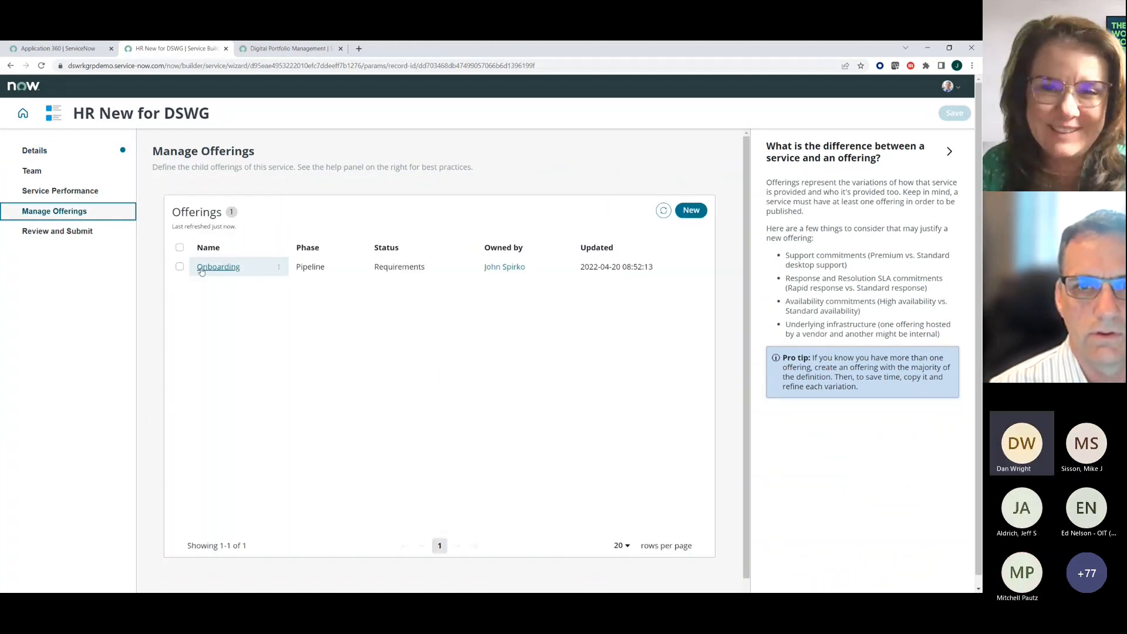
pyautogui.click(57, 232)
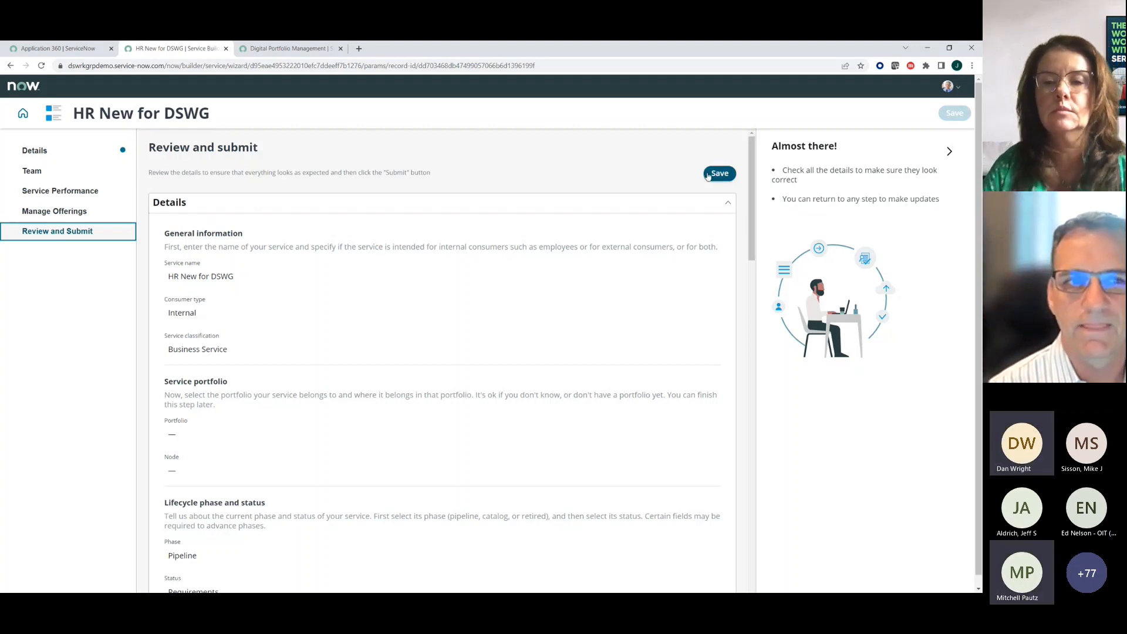
pyautogui.click(33, 152)
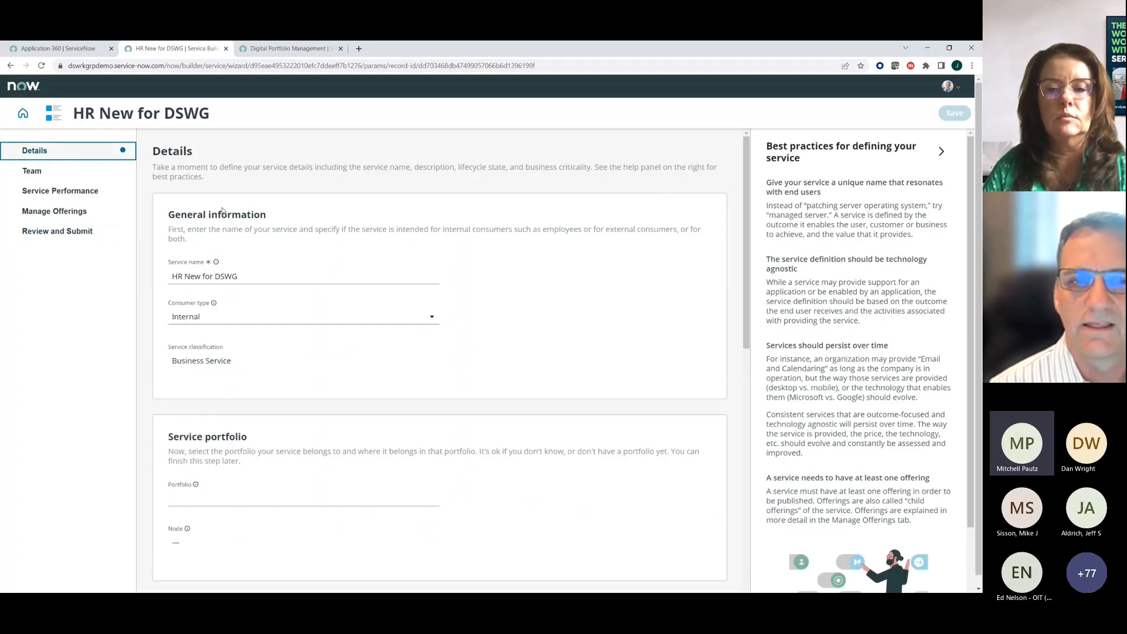
pyautogui.click(30, 232)
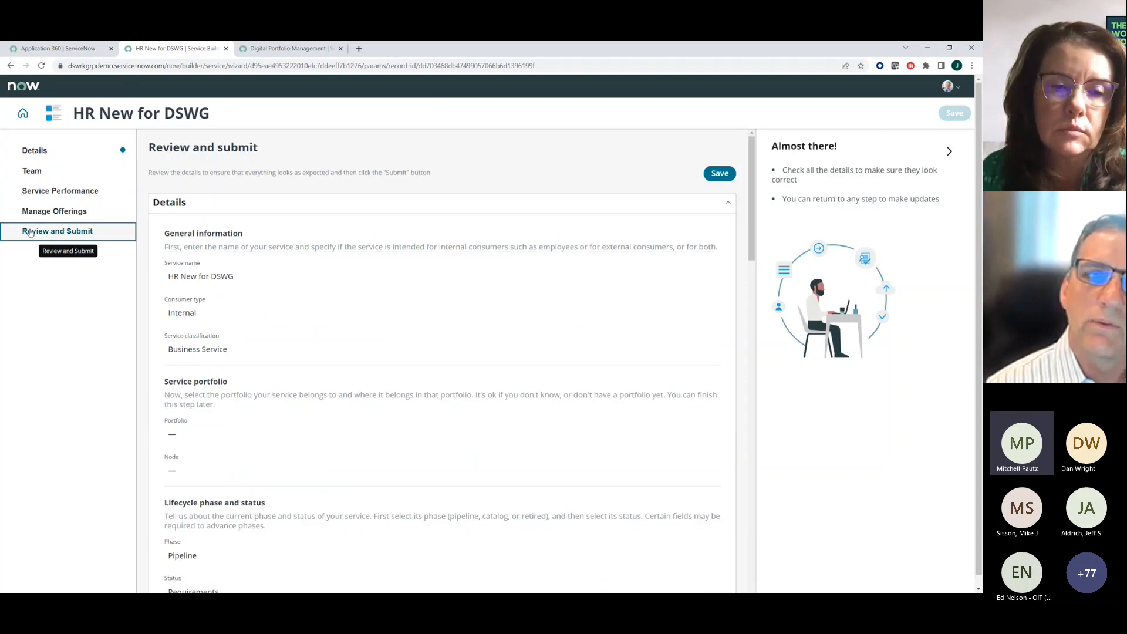
pyautogui.click(71, 216)
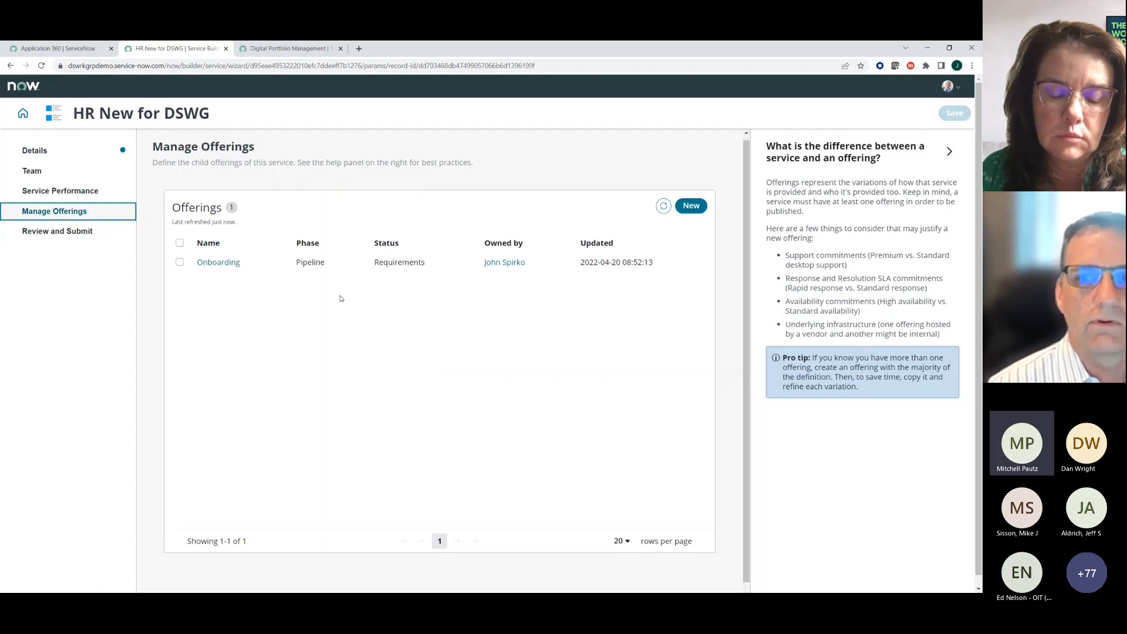
pyautogui.scroll(-1, 342, 299)
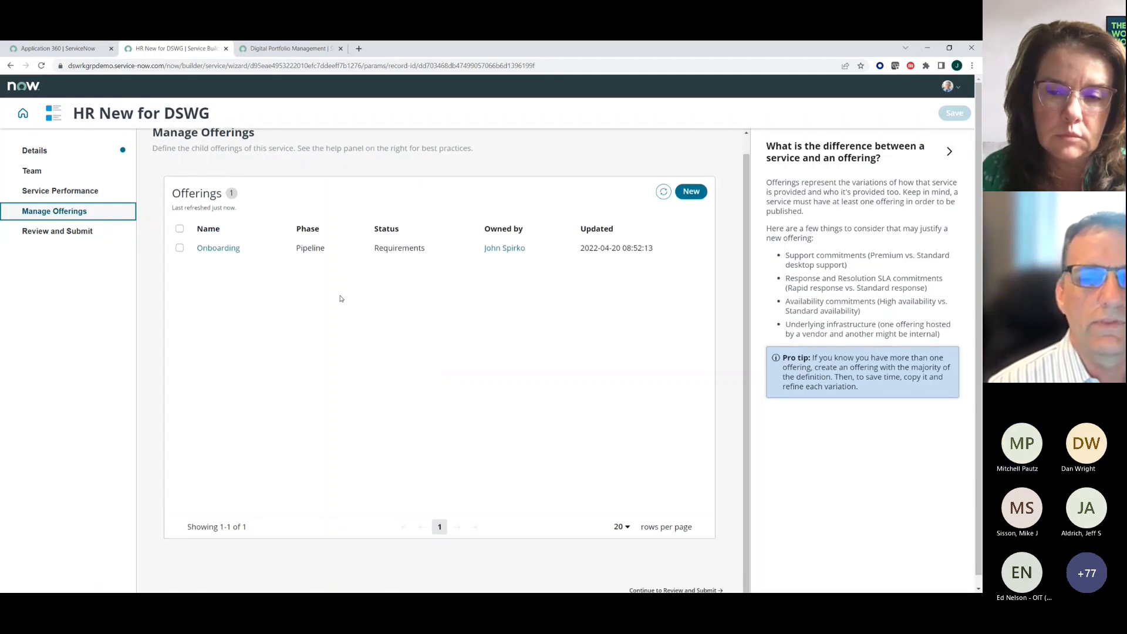
# - Open the Onboarding offering and review its lifecycle and description details, team assignments, and commitments and contracts under Operations
pyautogui.click(212, 253)
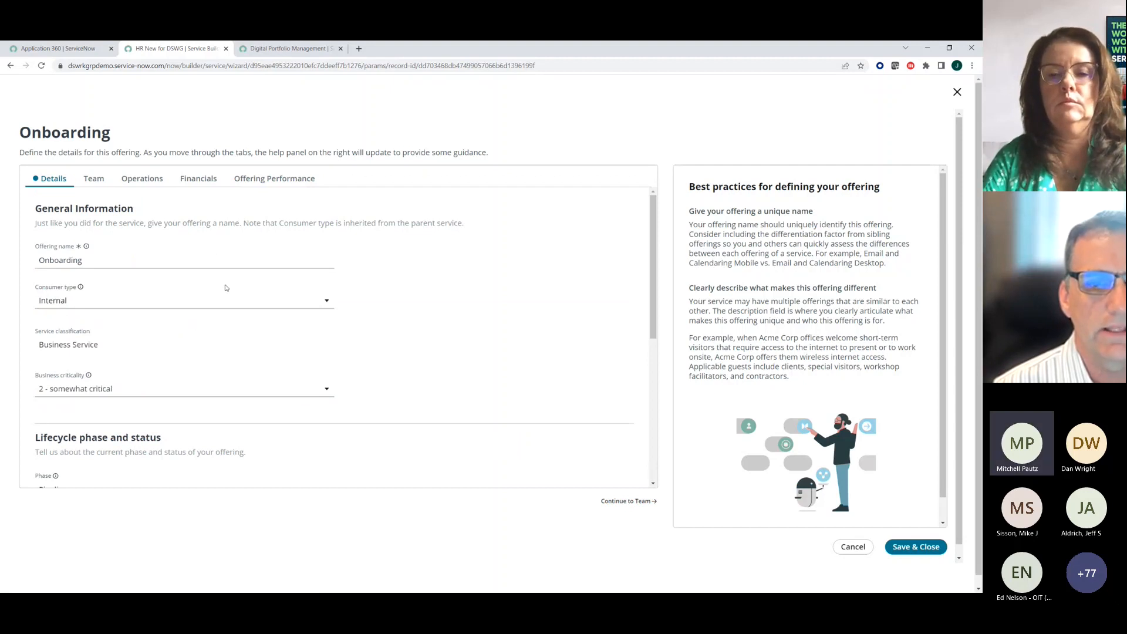
pyautogui.scroll(-3, 238, 332)
pyautogui.scroll(-2, 238, 332)
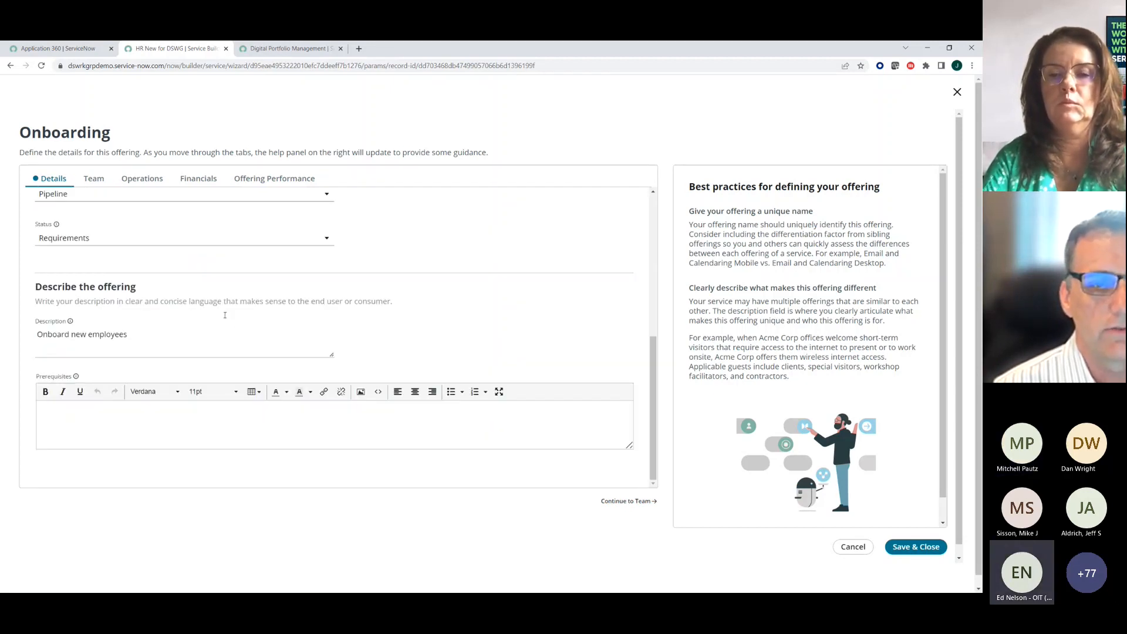
pyautogui.click(93, 185)
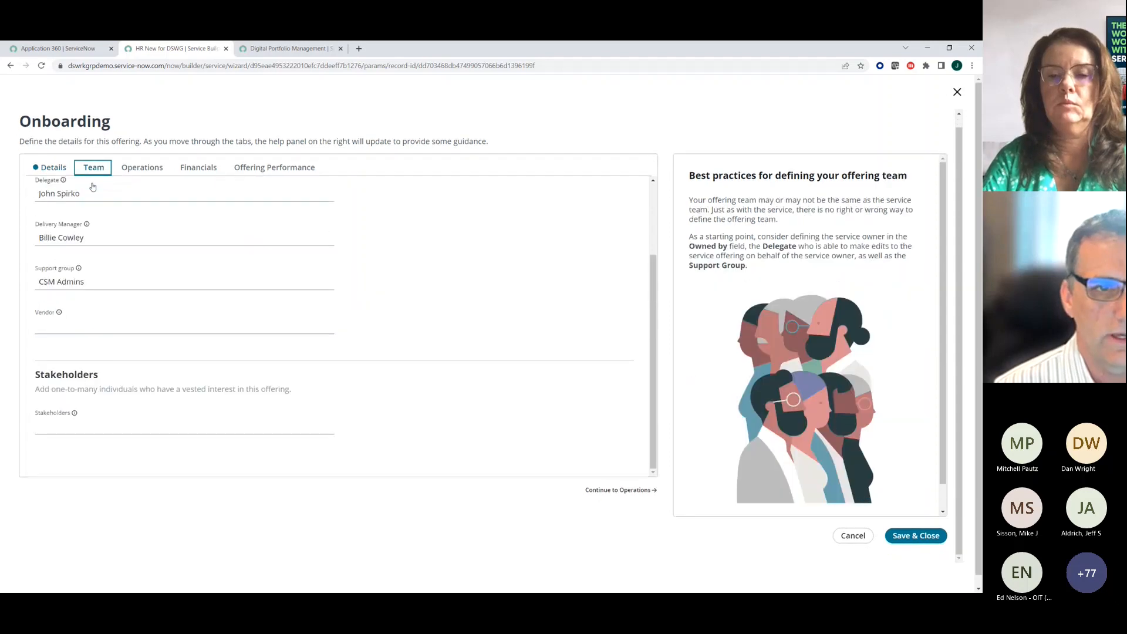
pyautogui.click(55, 175)
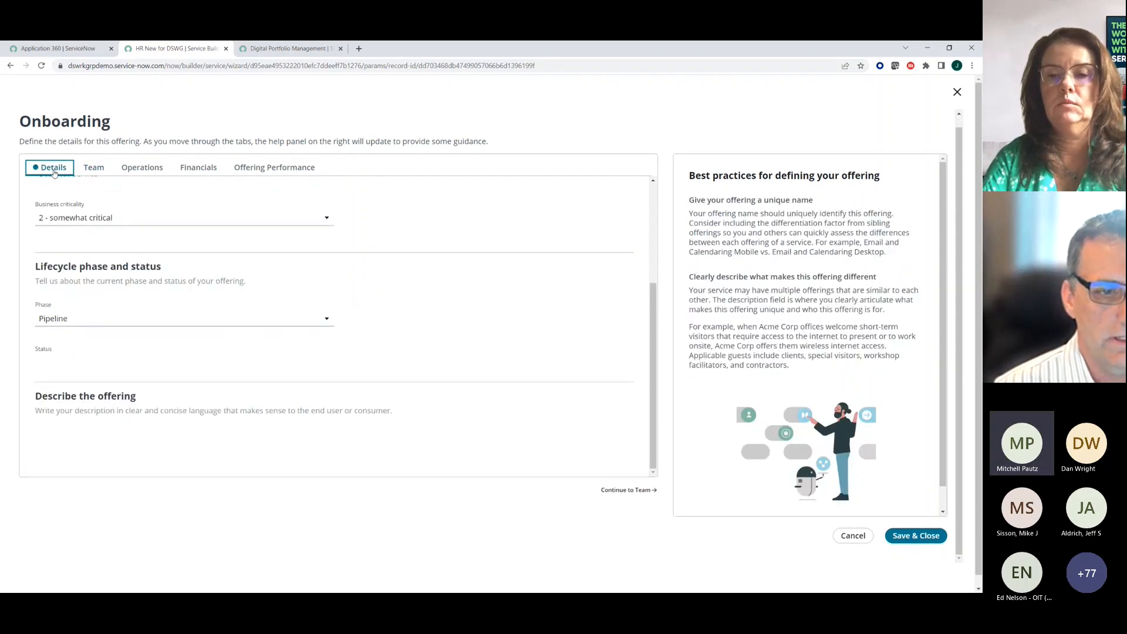
pyautogui.scroll(-3, 201, 356)
pyautogui.scroll(3, 270, 304)
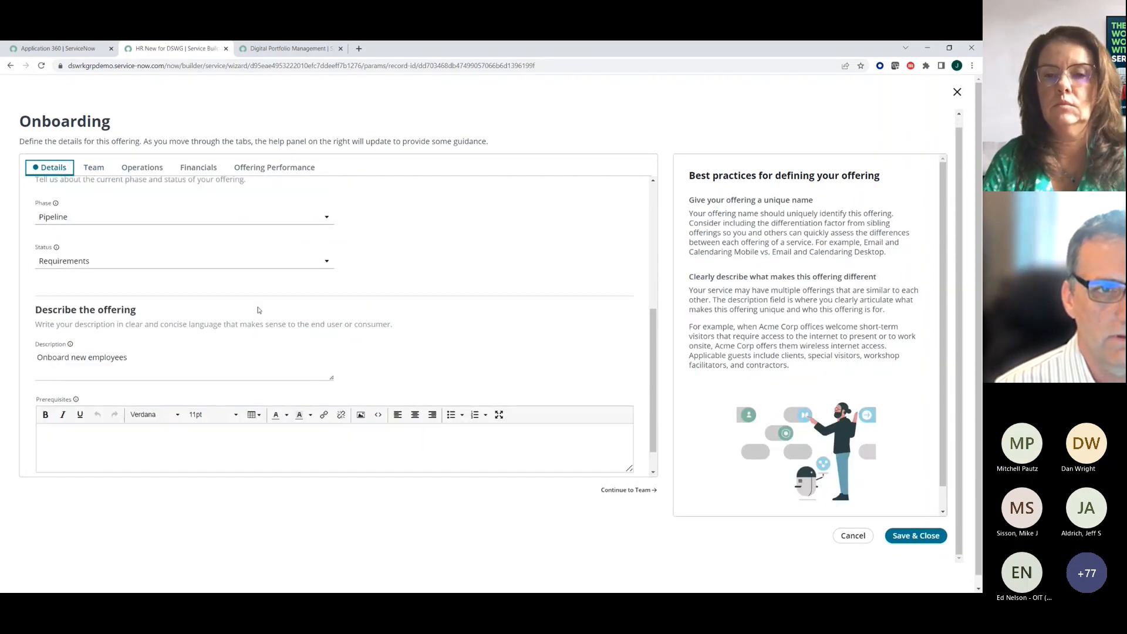
pyautogui.scroll(2, 277, 300)
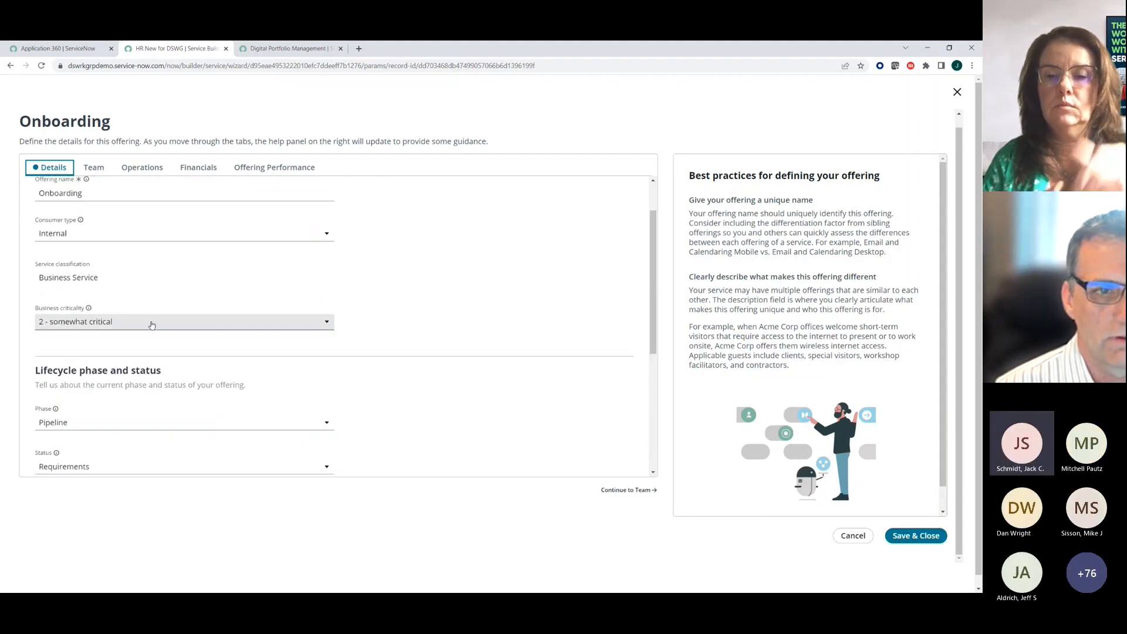
pyautogui.scroll(1, 151, 324)
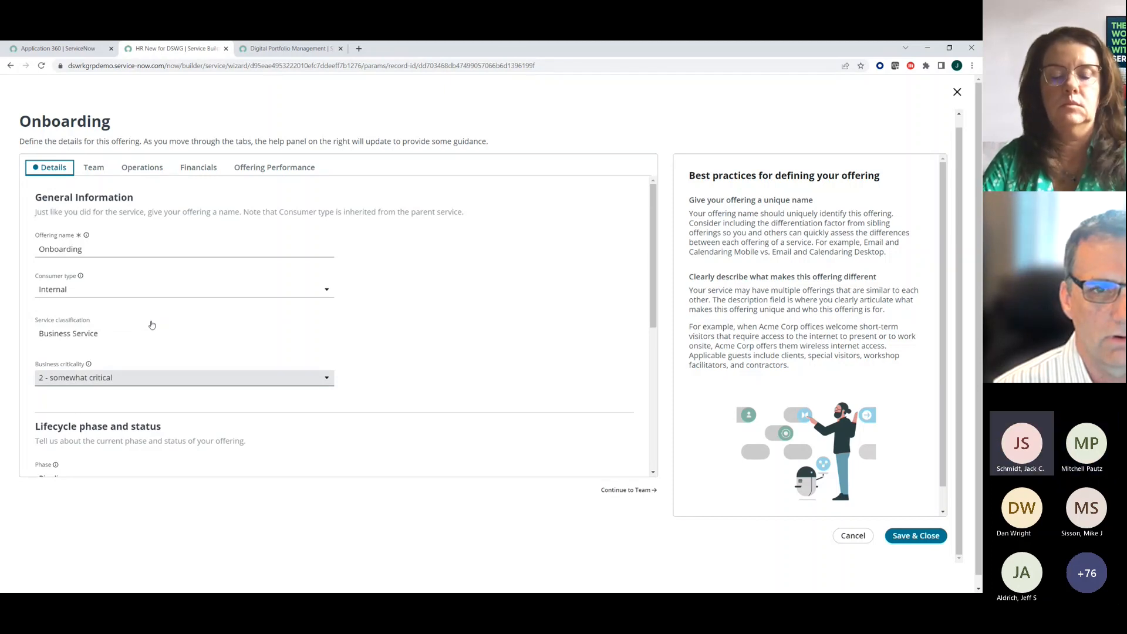
pyautogui.scroll(-3, 153, 322)
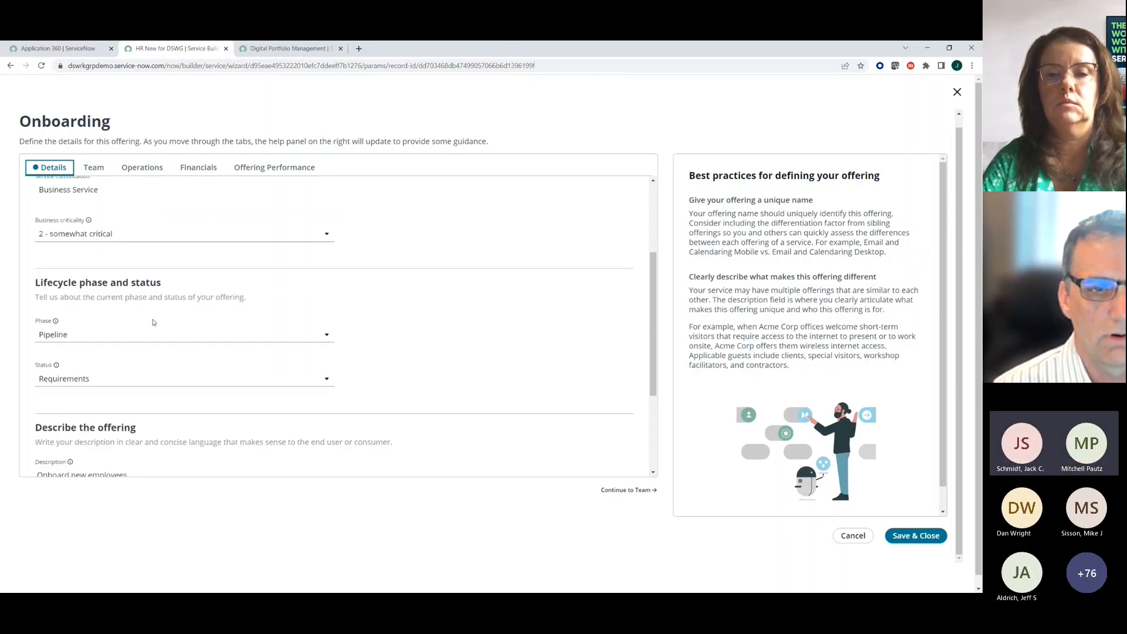
pyautogui.scroll(-2, 154, 322)
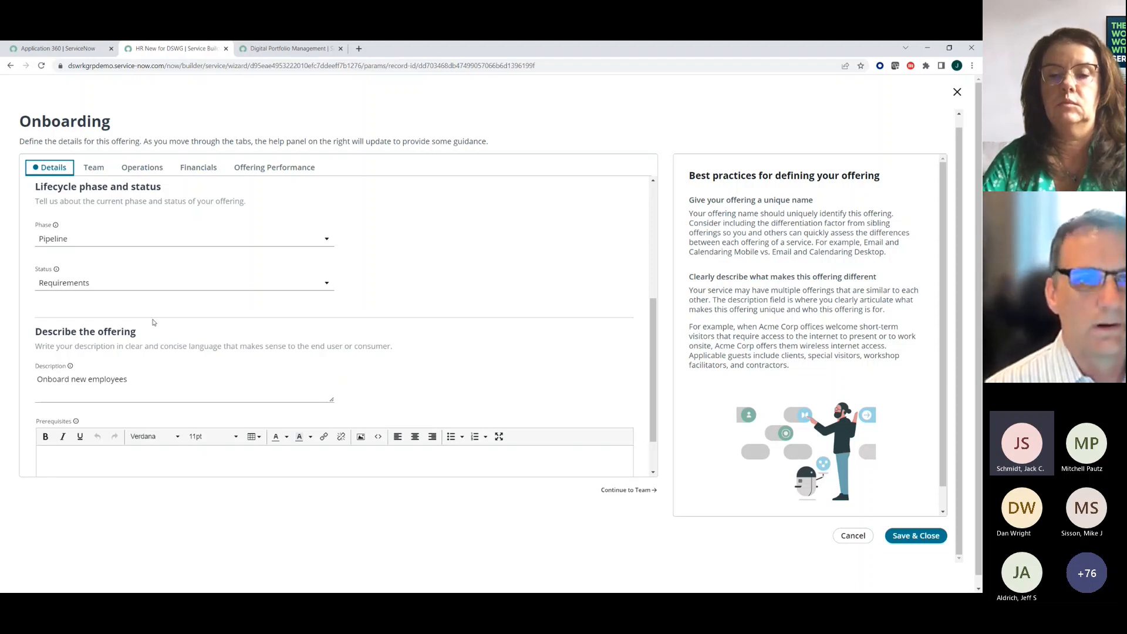
pyautogui.click(94, 169)
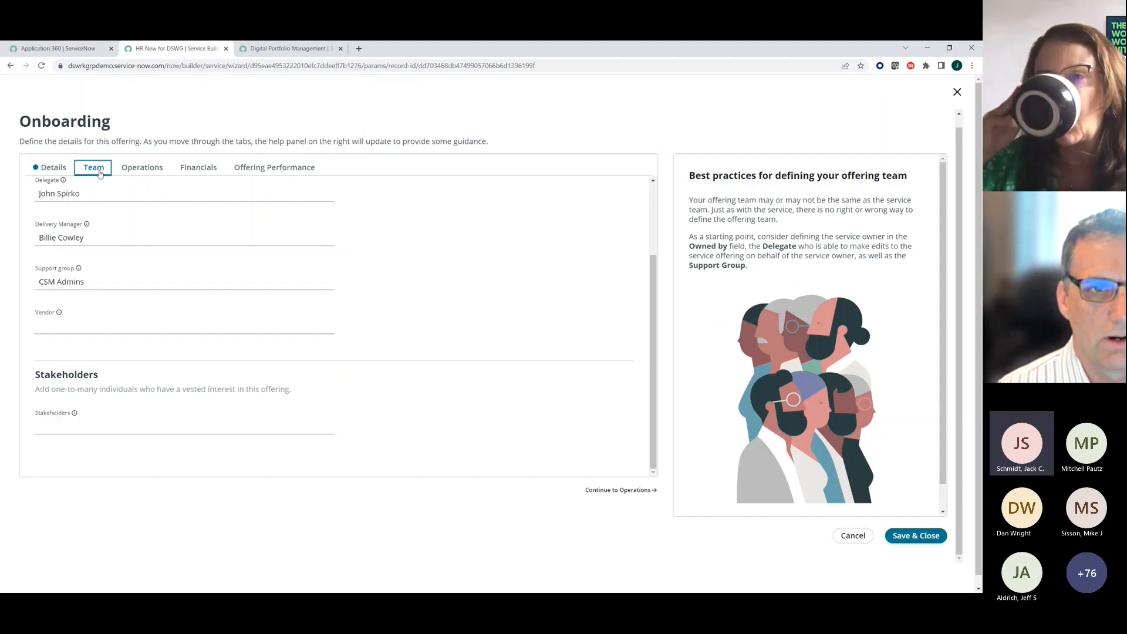
pyautogui.click(140, 170)
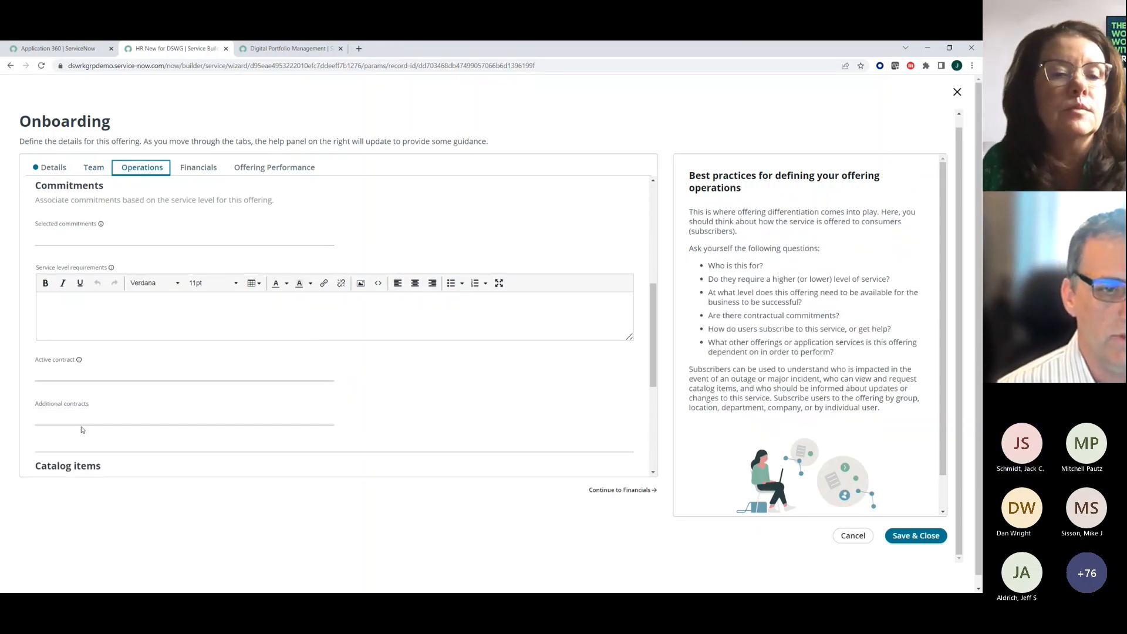
# - Associate the Apple iPhone 5 catalog item with the Onboarding offering in its Operations details
pyautogui.scroll(-3, 82, 405)
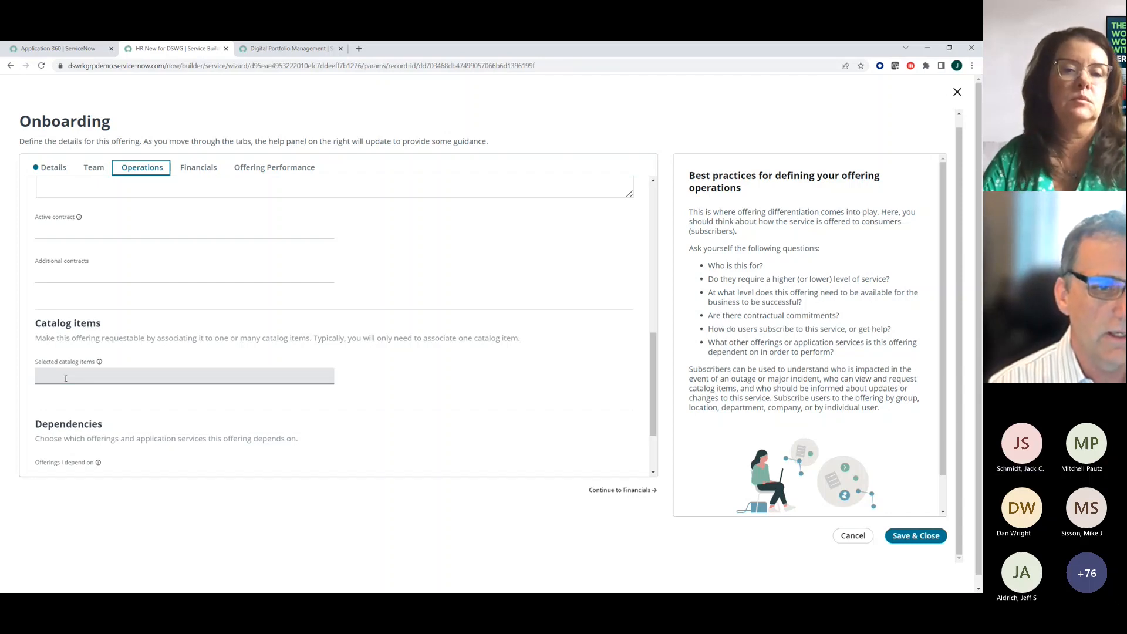
pyautogui.click(66, 379)
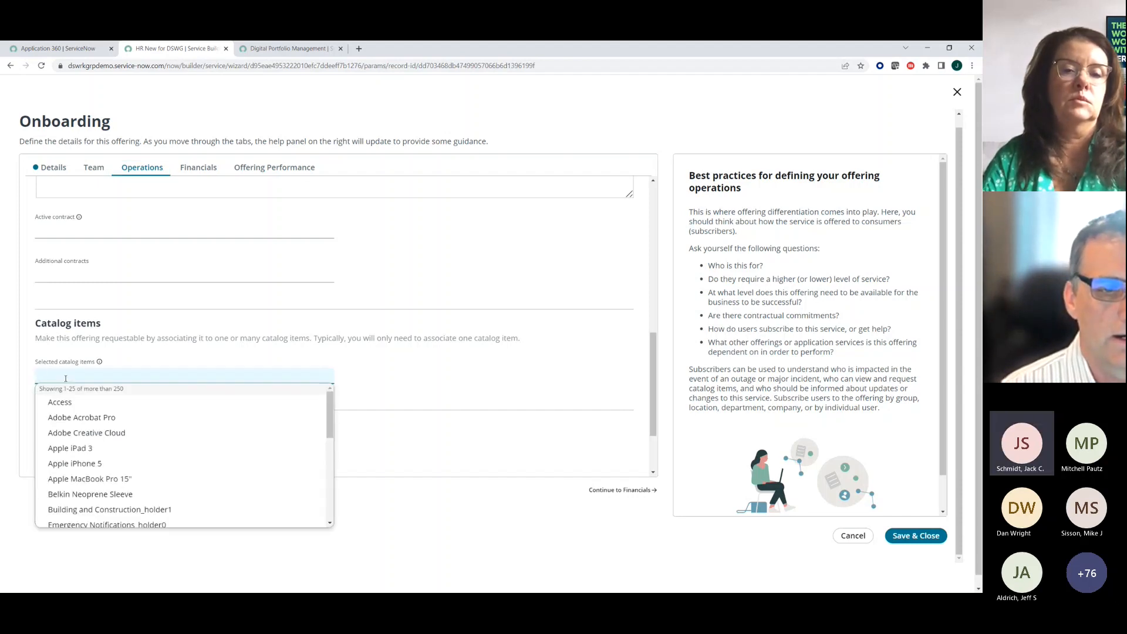
pyautogui.click(489, 366)
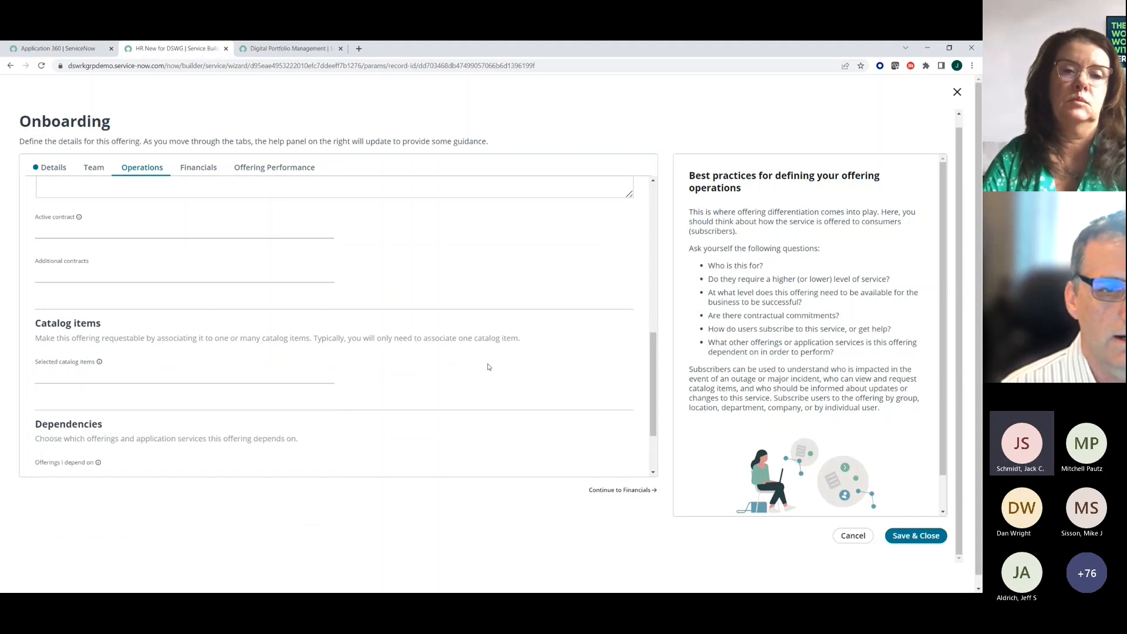
pyautogui.click(125, 376)
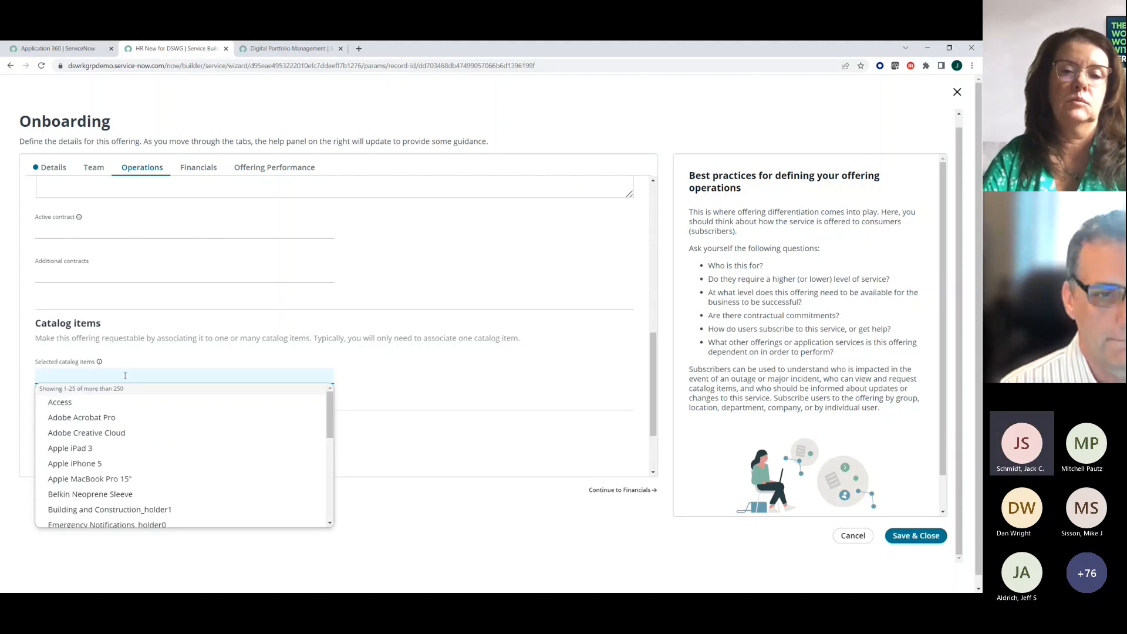
pyautogui.click(125, 376)
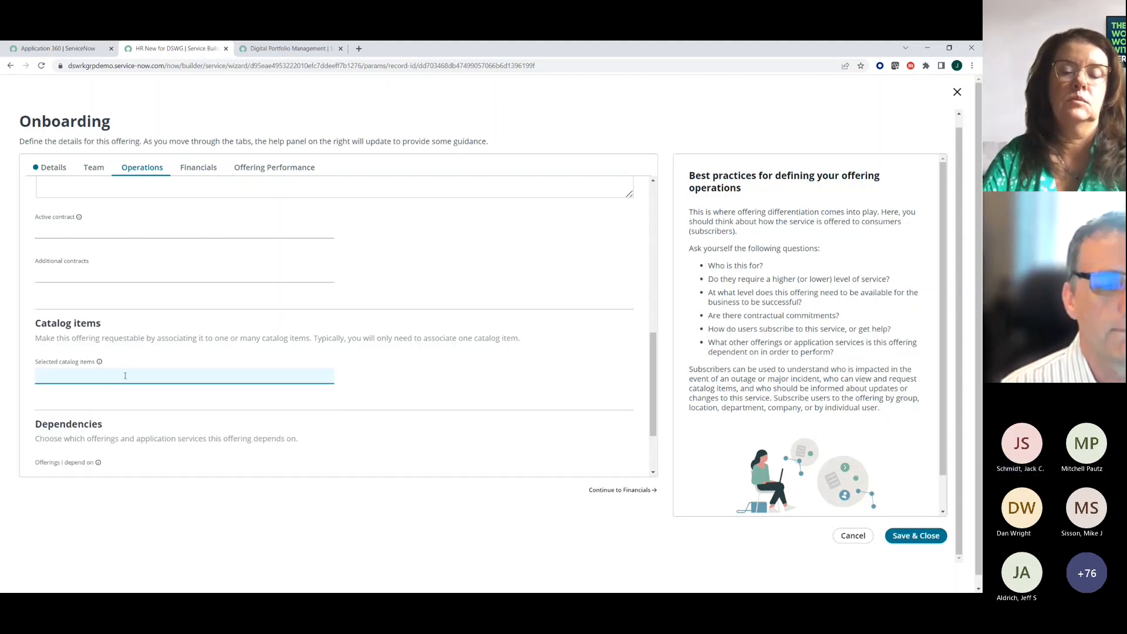
pyautogui.click(125, 376)
pyautogui.click(78, 476)
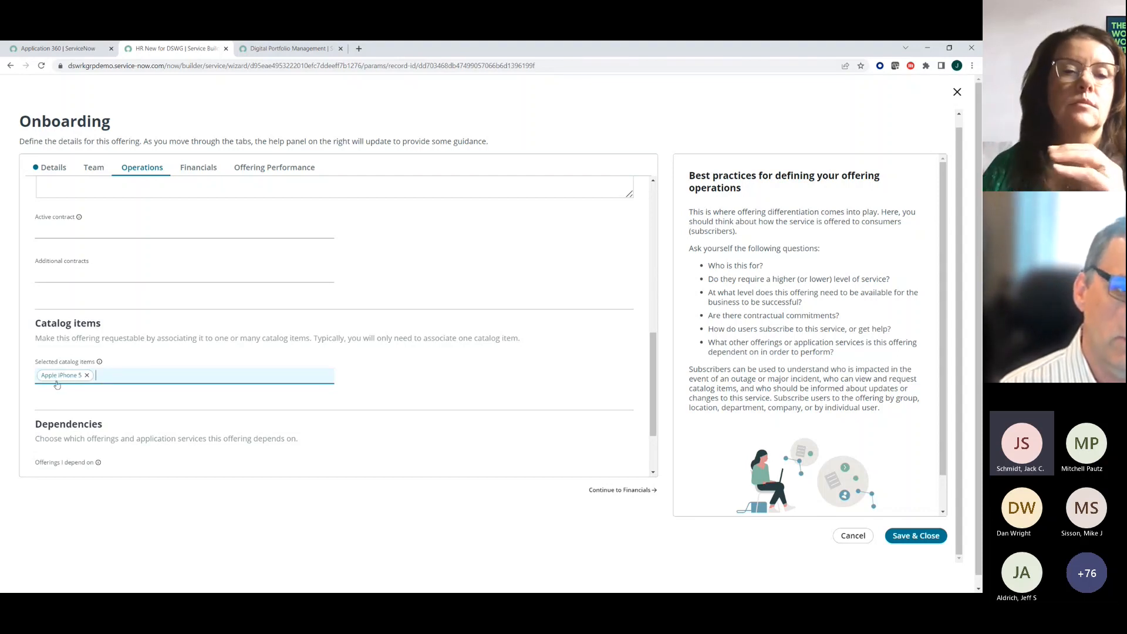
# - Check the offering's team assignments, return to its Operations details, and save and close the Onboarding offering
pyautogui.click(92, 168)
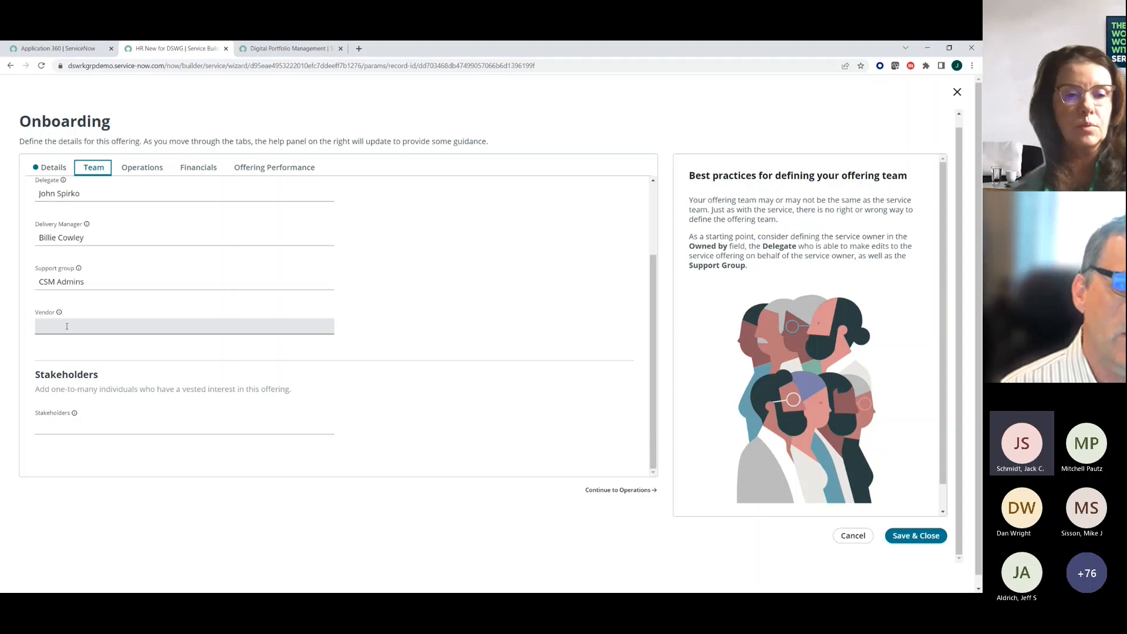
pyautogui.click(148, 171)
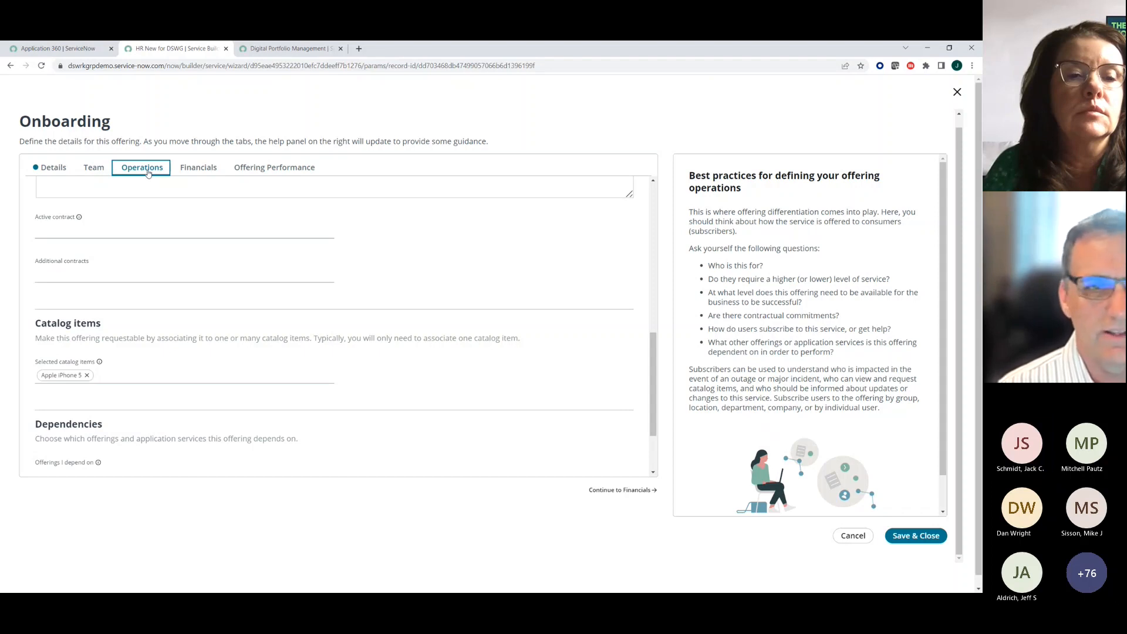
pyautogui.click(922, 540)
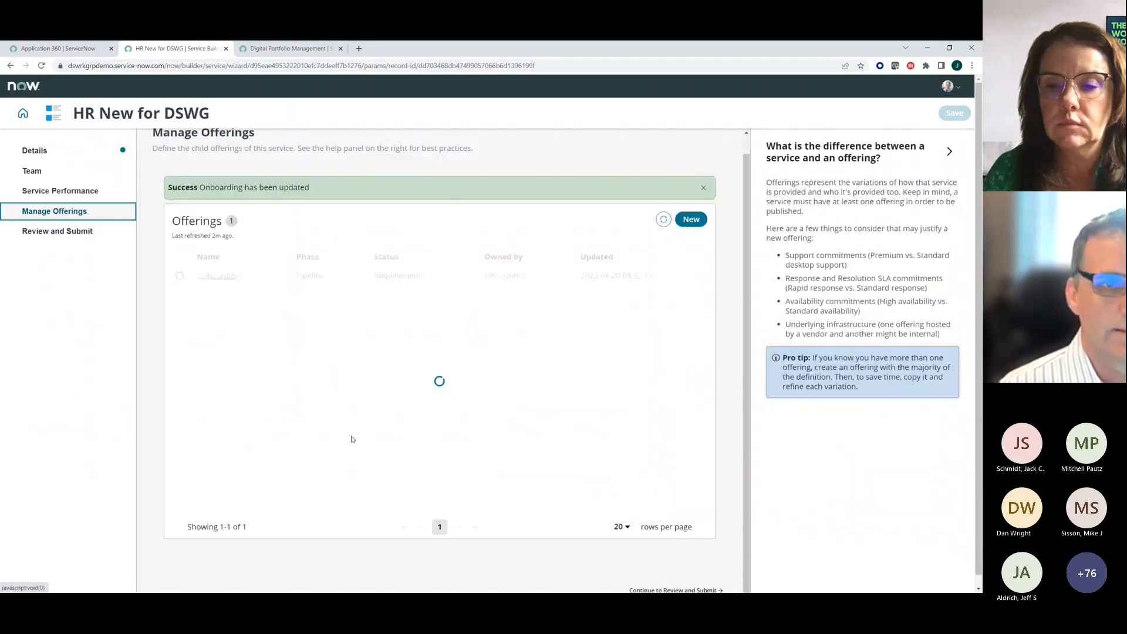
# - Try to save the HR service from the start of its review page and dismiss the error dialog
pyautogui.click(66, 235)
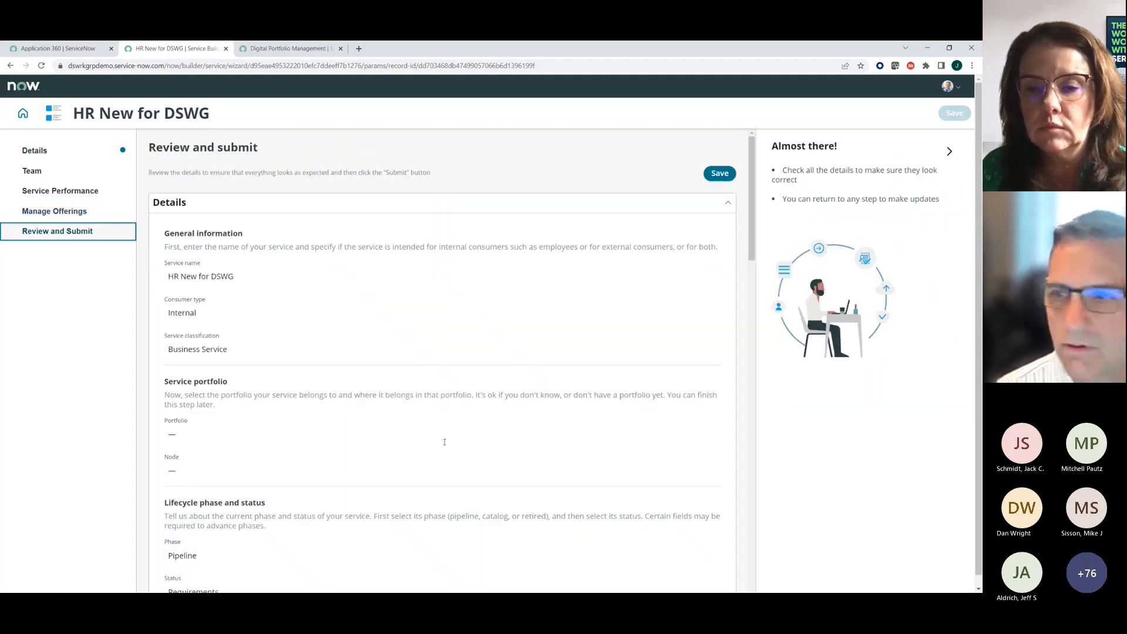
pyautogui.click(720, 175)
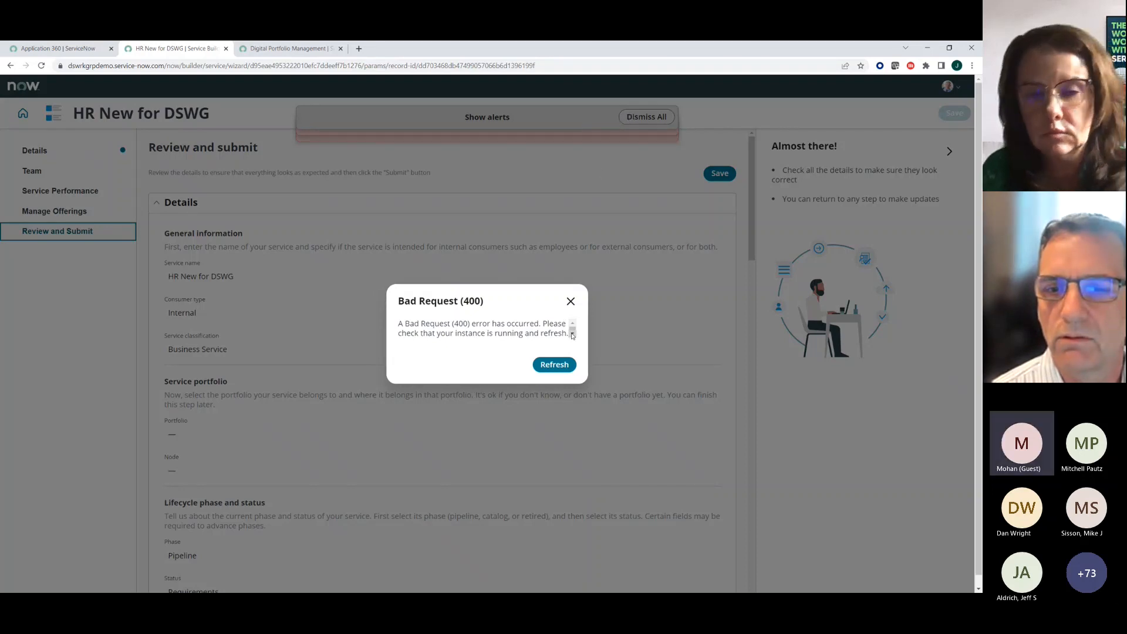
pyautogui.click(571, 301)
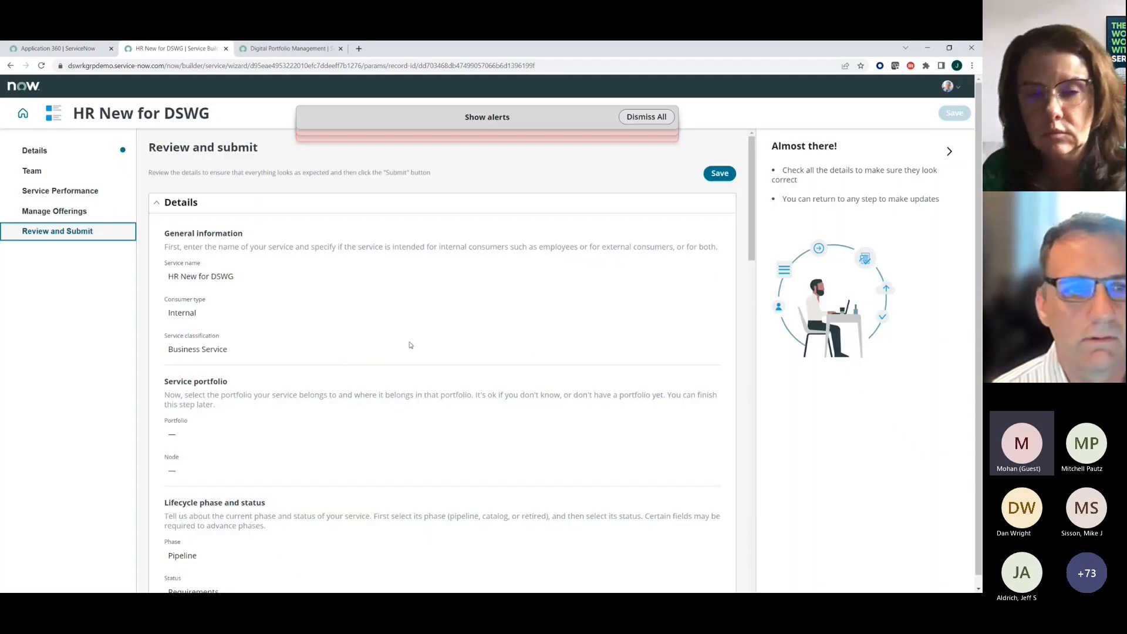
# - Clear the alerts, rename the service's Onboarding offering to "Onboarding New for DSWG", and save it
pyautogui.click(29, 150)
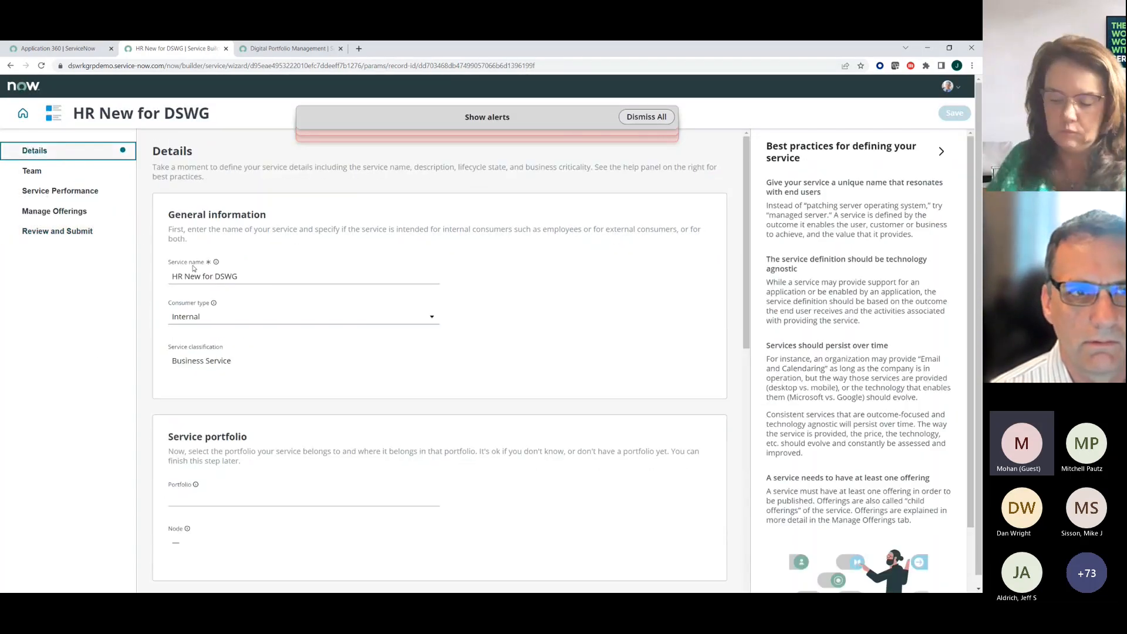
pyautogui.click(66, 216)
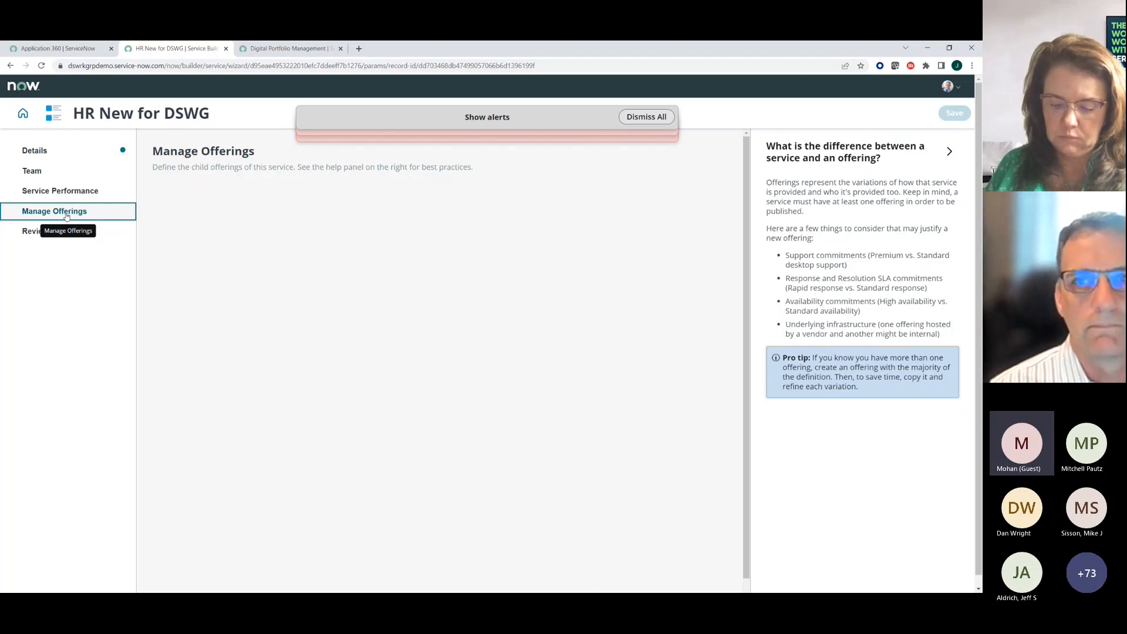
pyautogui.click(653, 116)
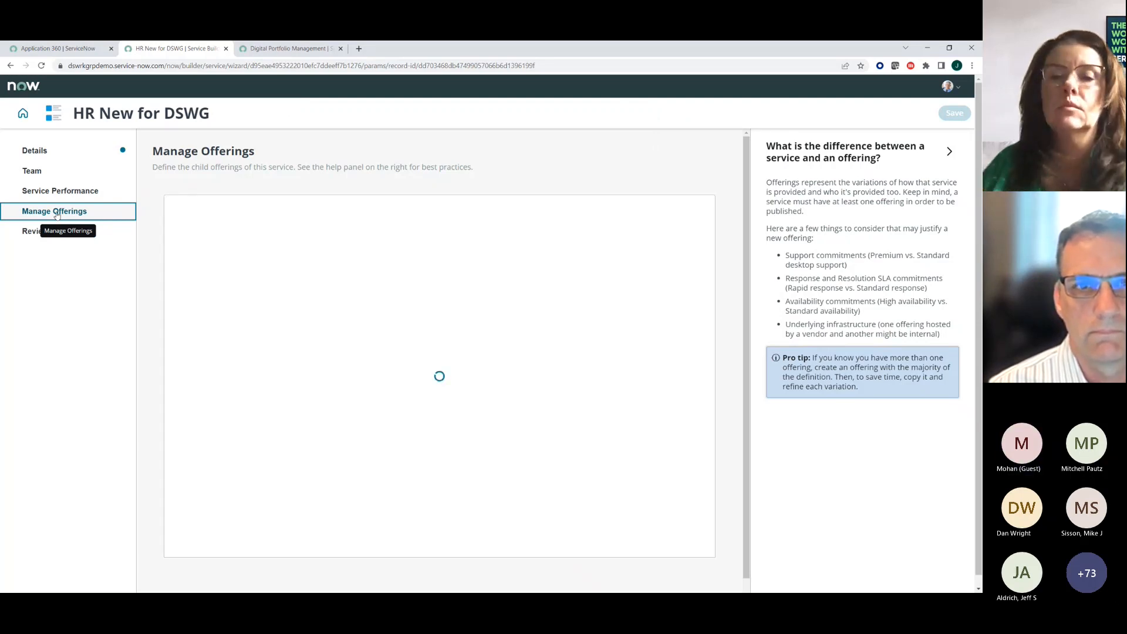
pyautogui.click(217, 267)
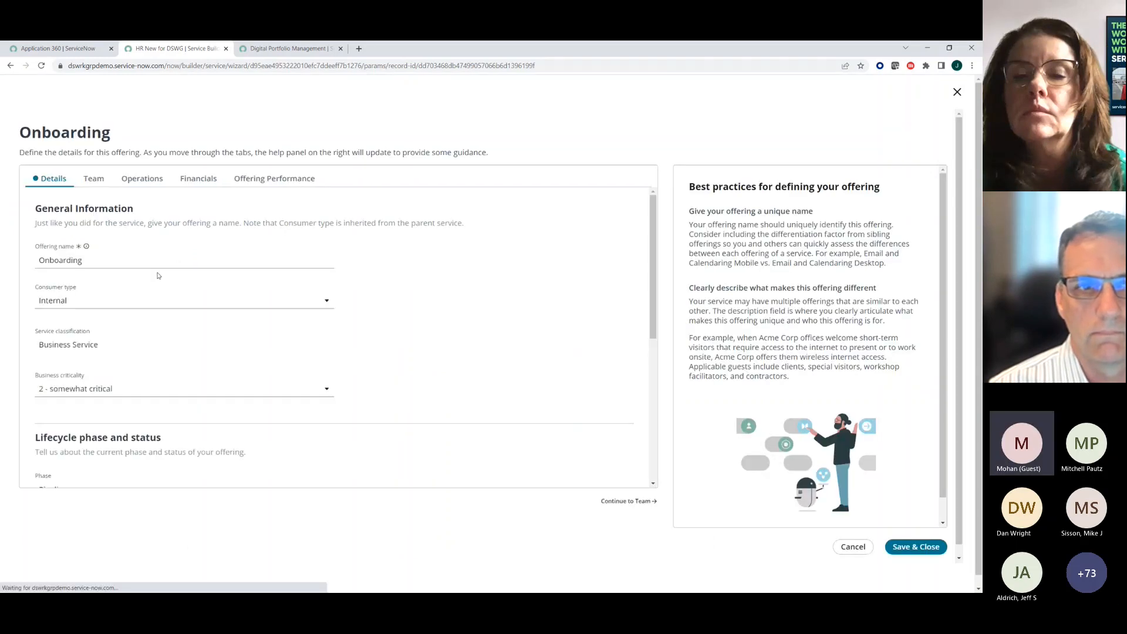
pyautogui.click(137, 262)
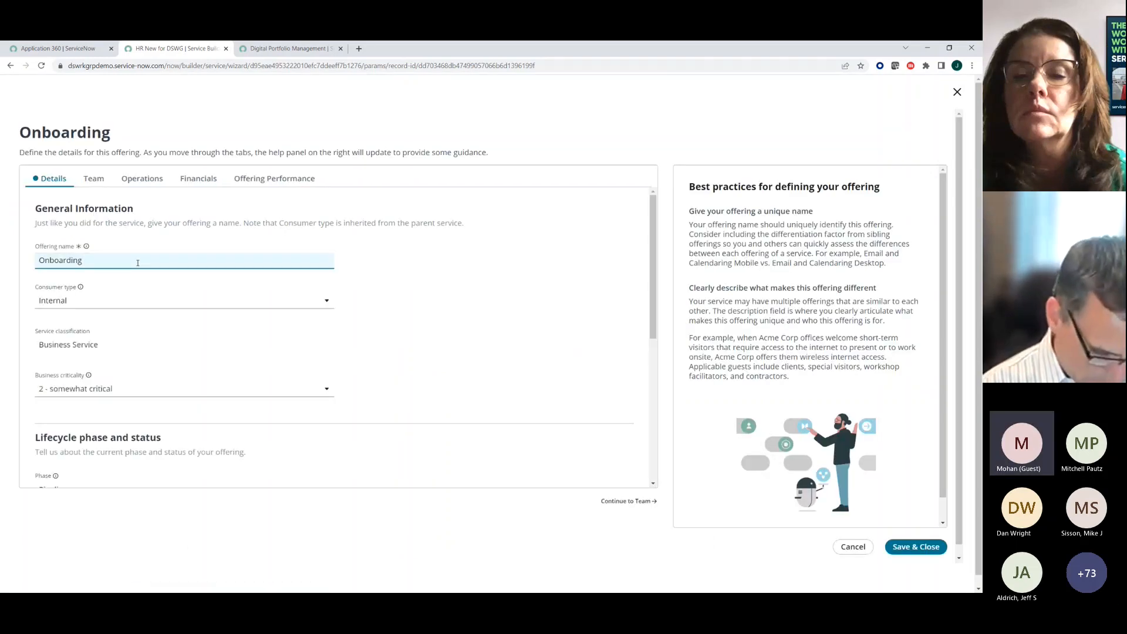
pyautogui.write('New for DSWG')
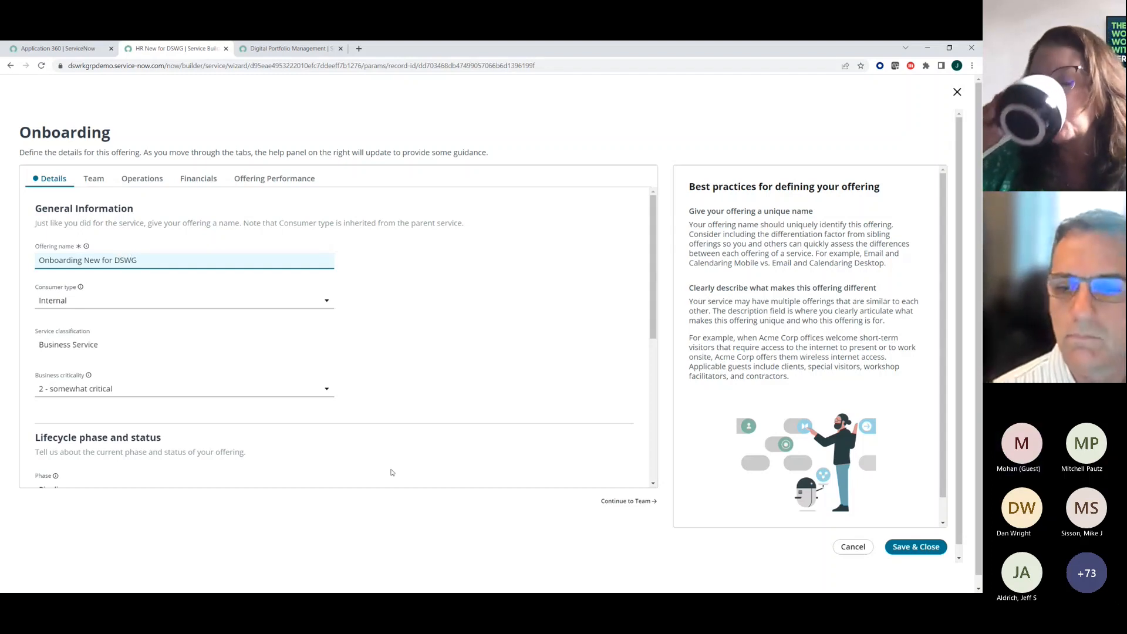
pyautogui.click(911, 549)
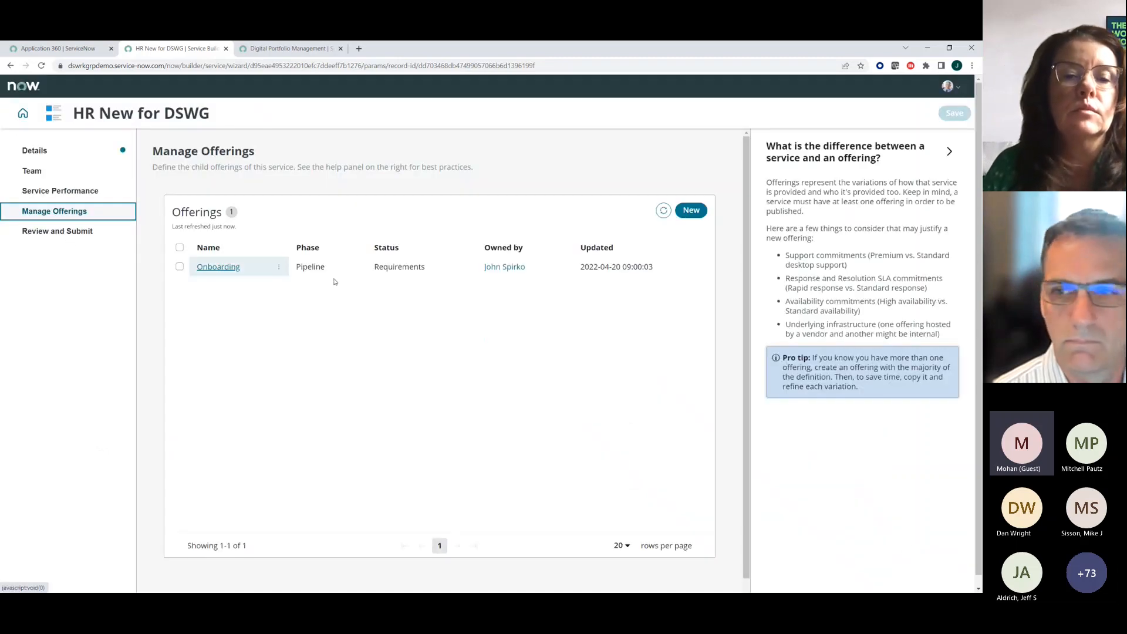
# - Try to save the service with its renamed offering from the end of the review page, and reload the wizard
pyautogui.click(70, 233)
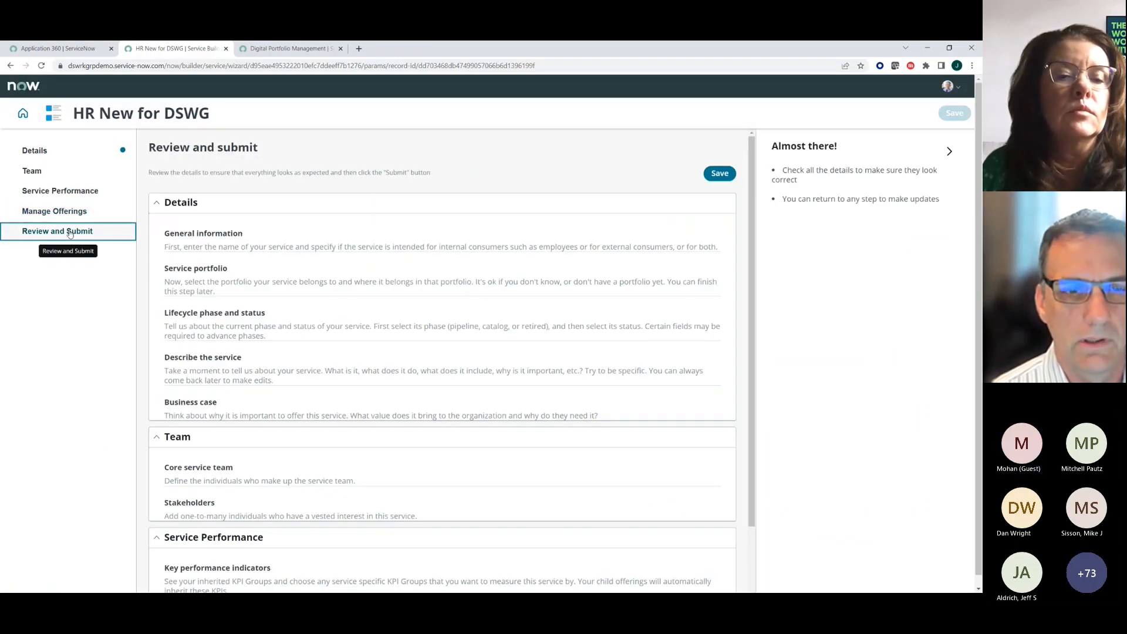
pyautogui.scroll(-15, 252, 475)
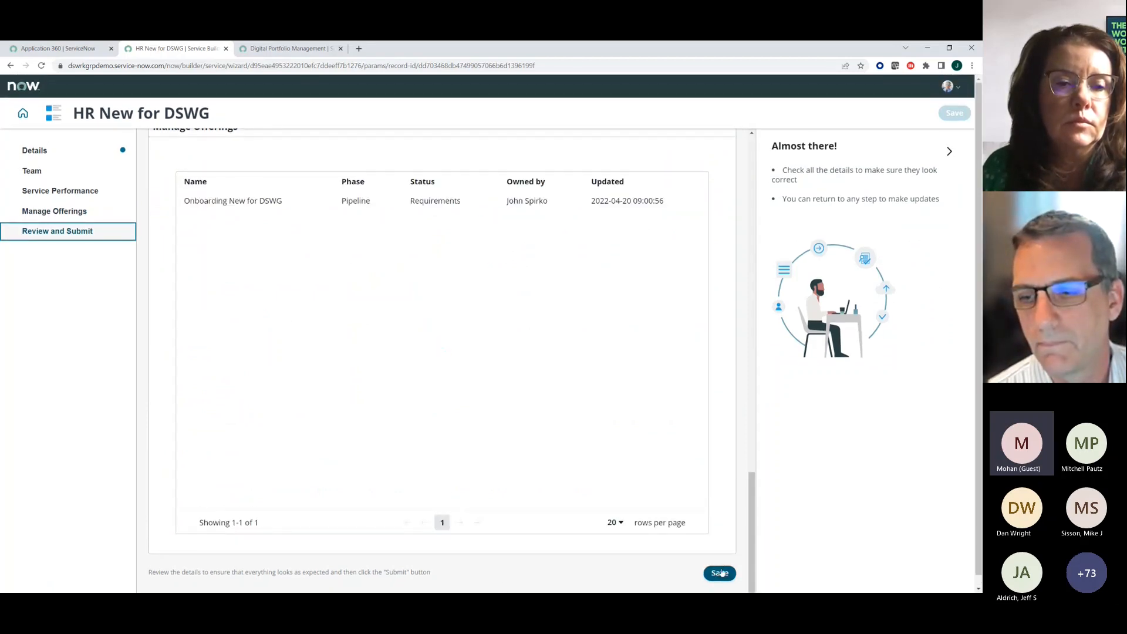
pyautogui.click(720, 573)
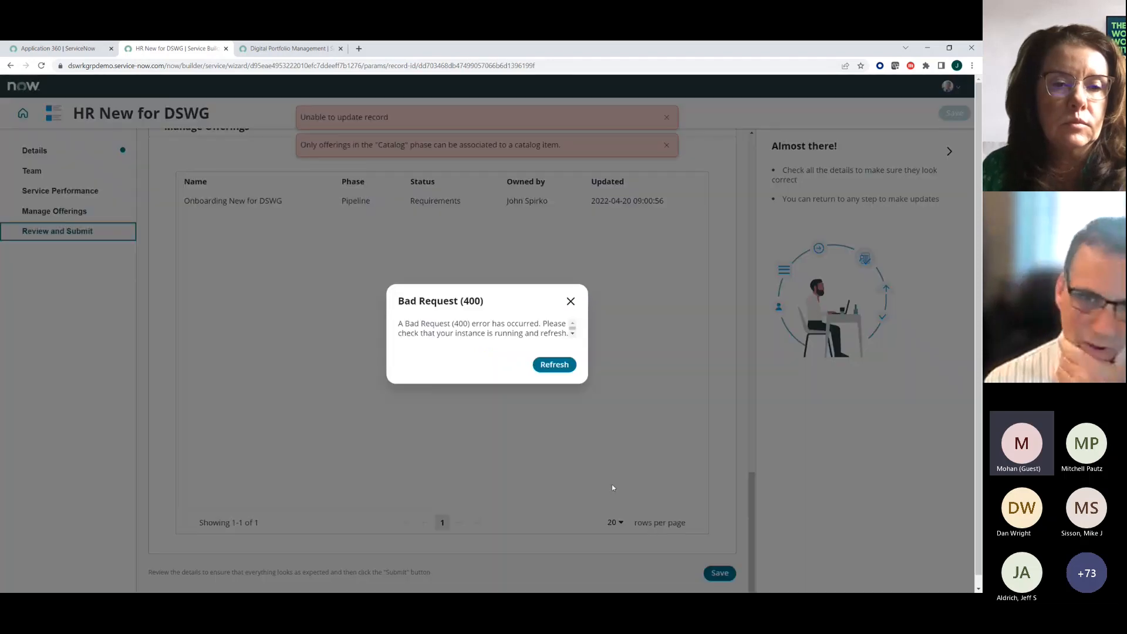
pyautogui.click(554, 365)
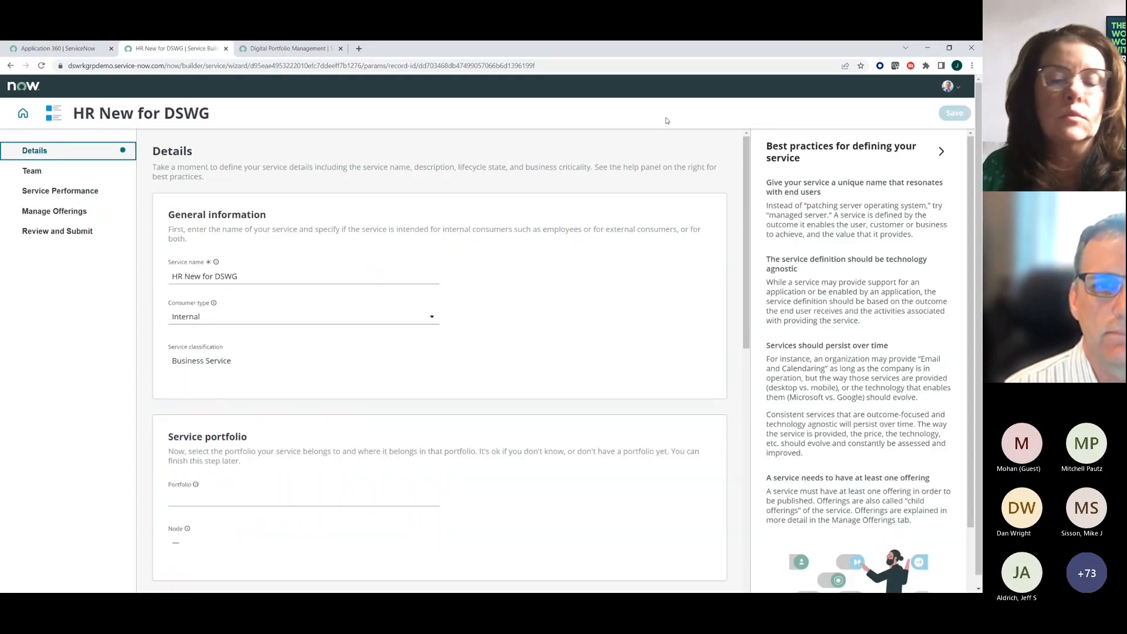
# - Examine the service's details and its review page from the team down to the list of offerings
pyautogui.scroll(-5, 282, 293)
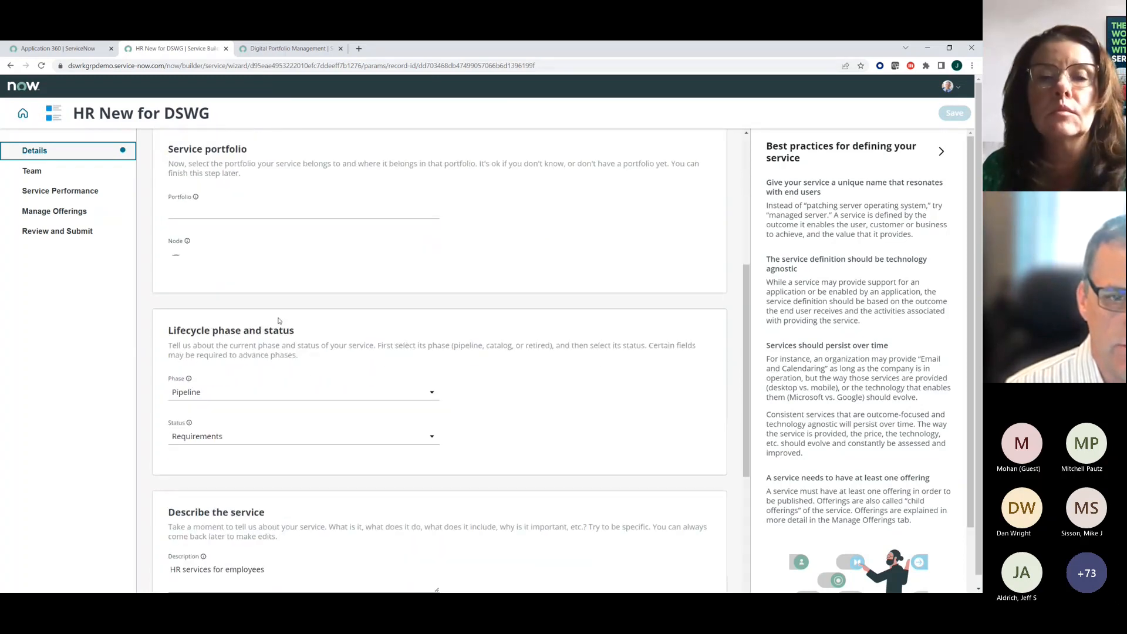
pyautogui.scroll(5, 278, 320)
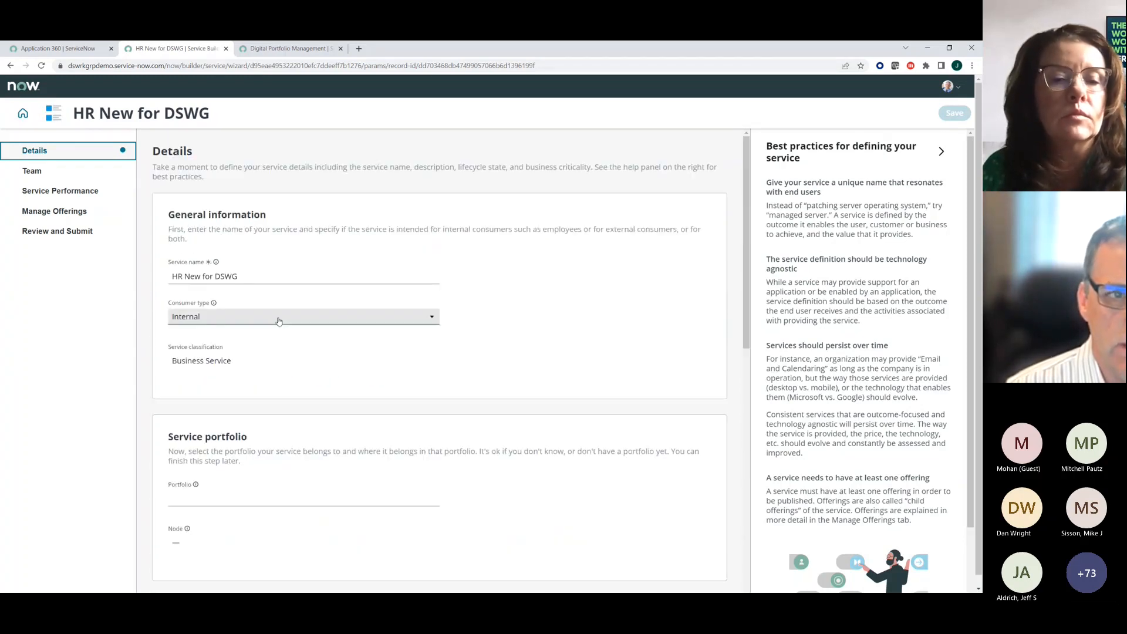
pyautogui.click(75, 236)
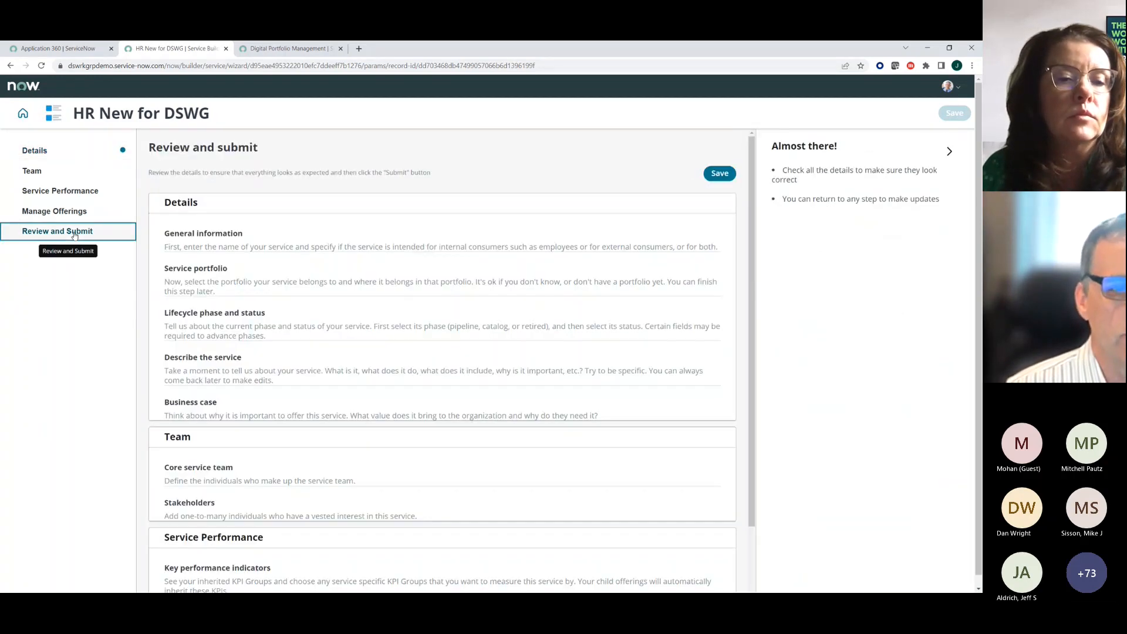
pyautogui.scroll(-5, 249, 399)
pyautogui.scroll(-15, 249, 398)
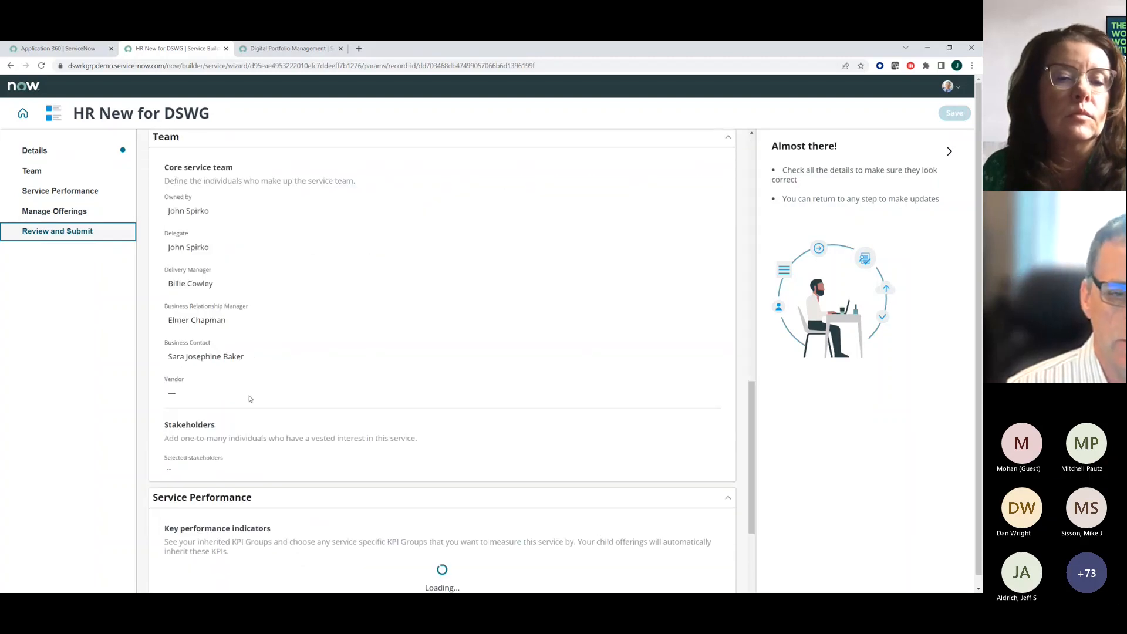
pyautogui.scroll(-2, 249, 398)
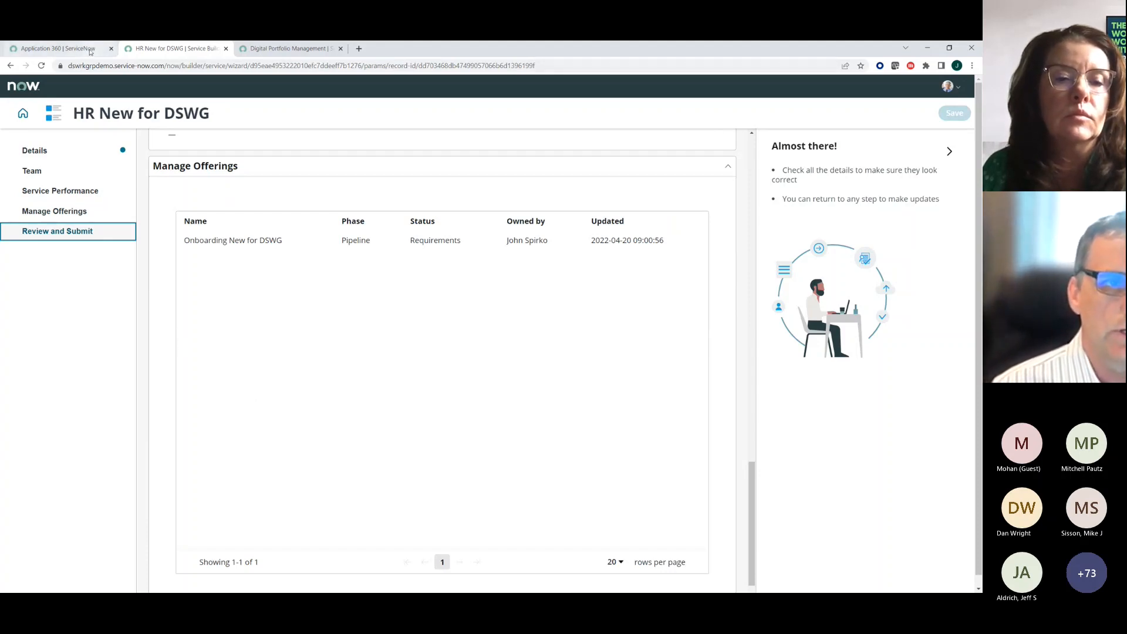
# - Switch to Digital Portfolio Management, look through its enterprise and personal portfolios, and compare them with the Common Service Data Model slide
pyautogui.click(273, 50)
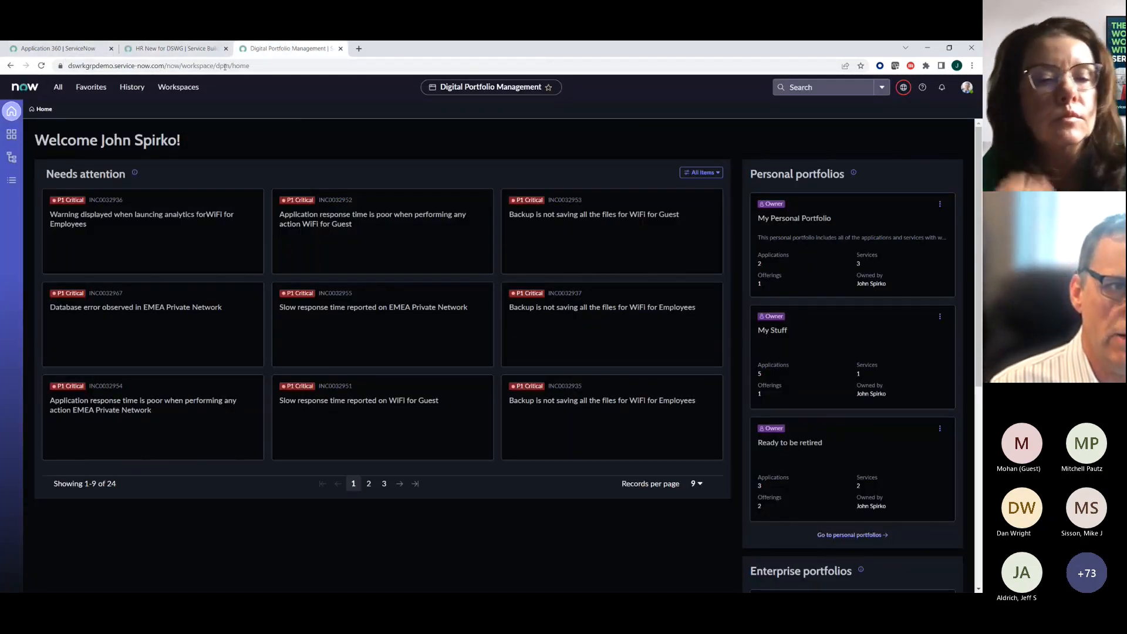
pyautogui.click(10, 158)
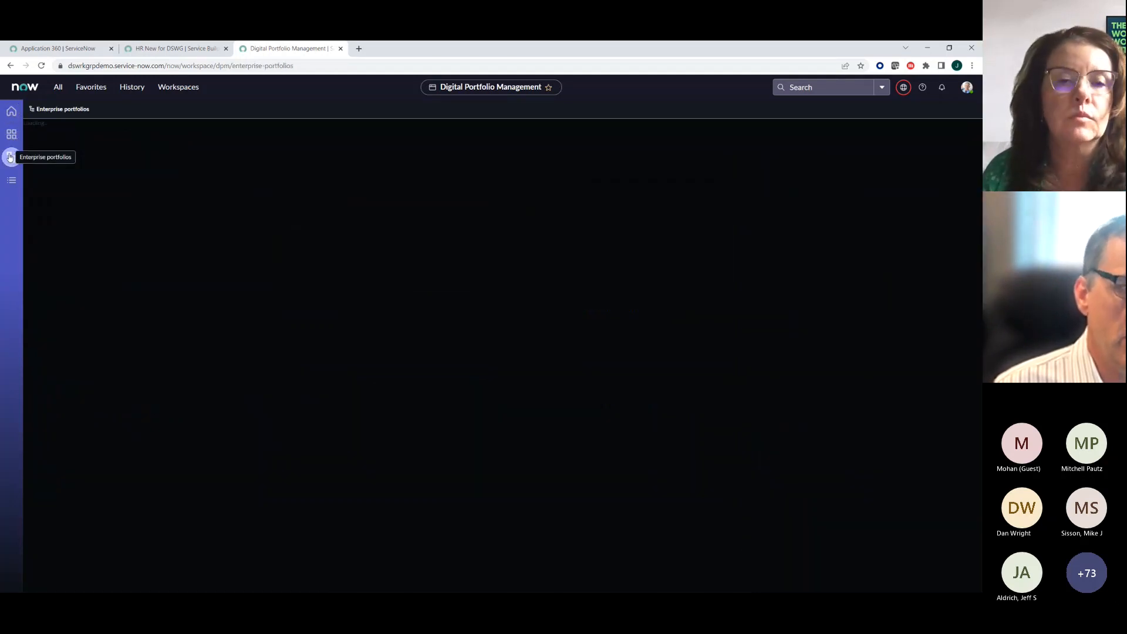
pyautogui.click(77, 193)
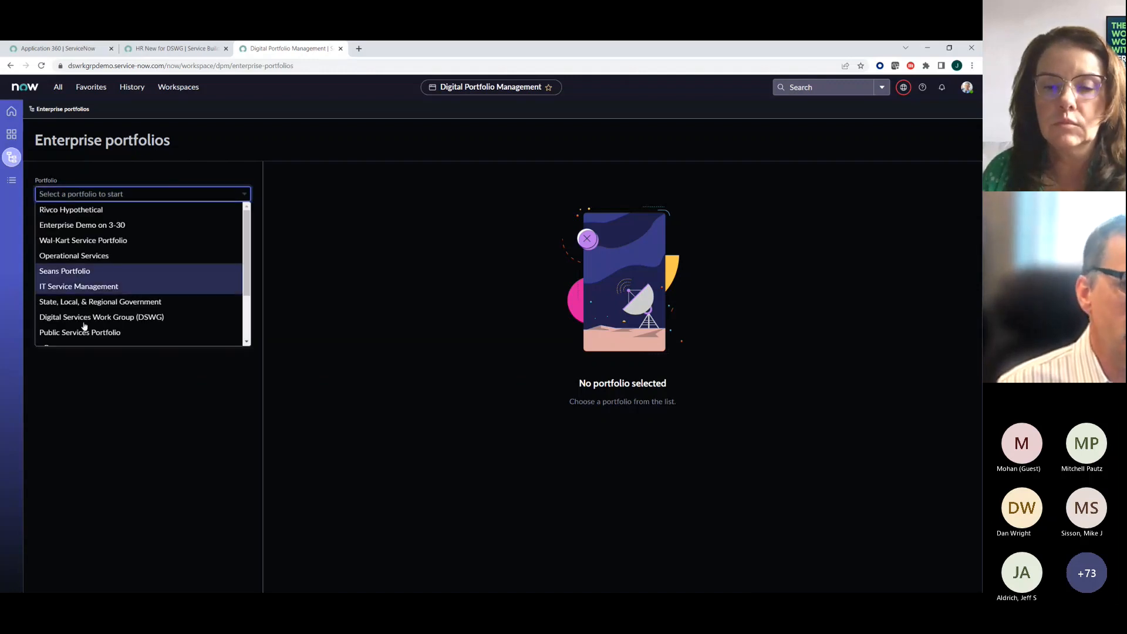
pyautogui.click(101, 410)
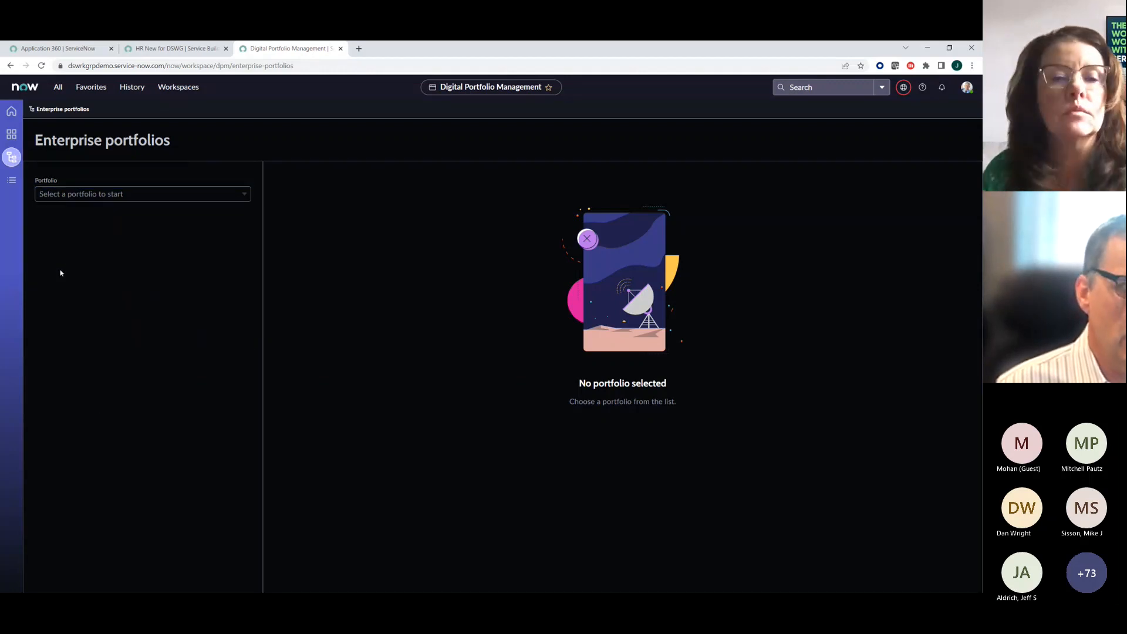
pyautogui.click(11, 136)
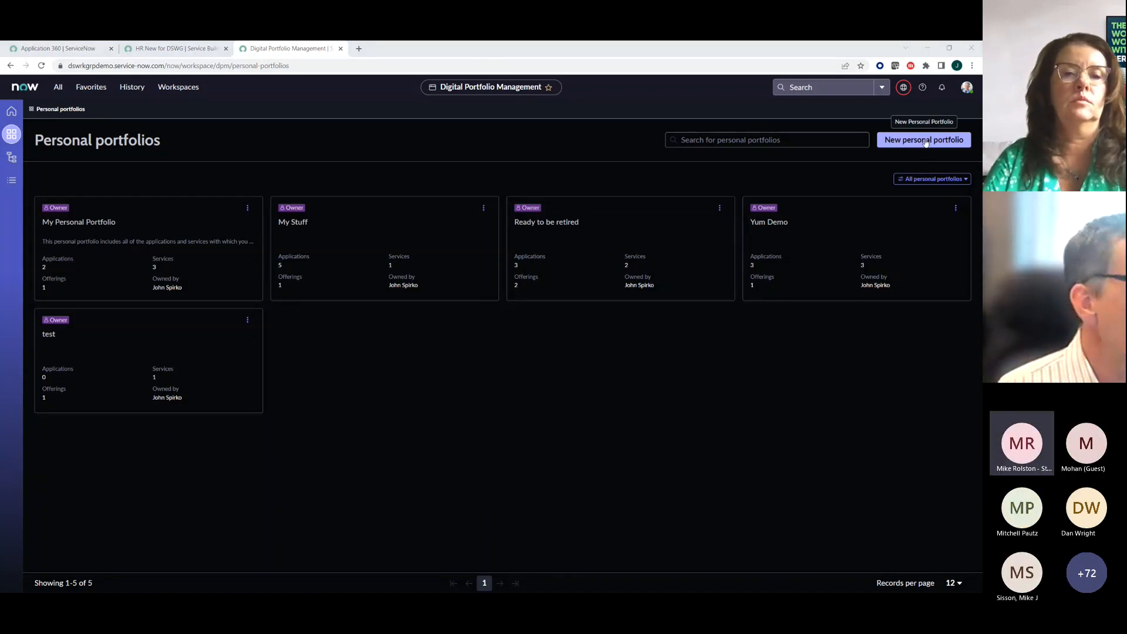
pyautogui.hotkey('alt', 'Tab')
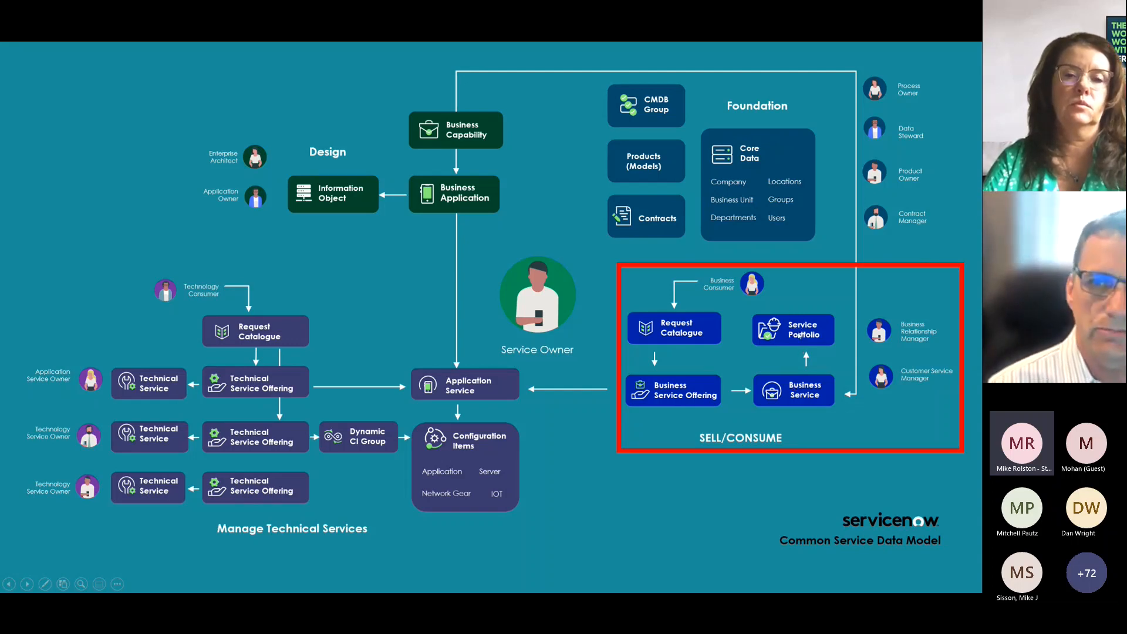
pyautogui.hotkey('alt', 'Tab')
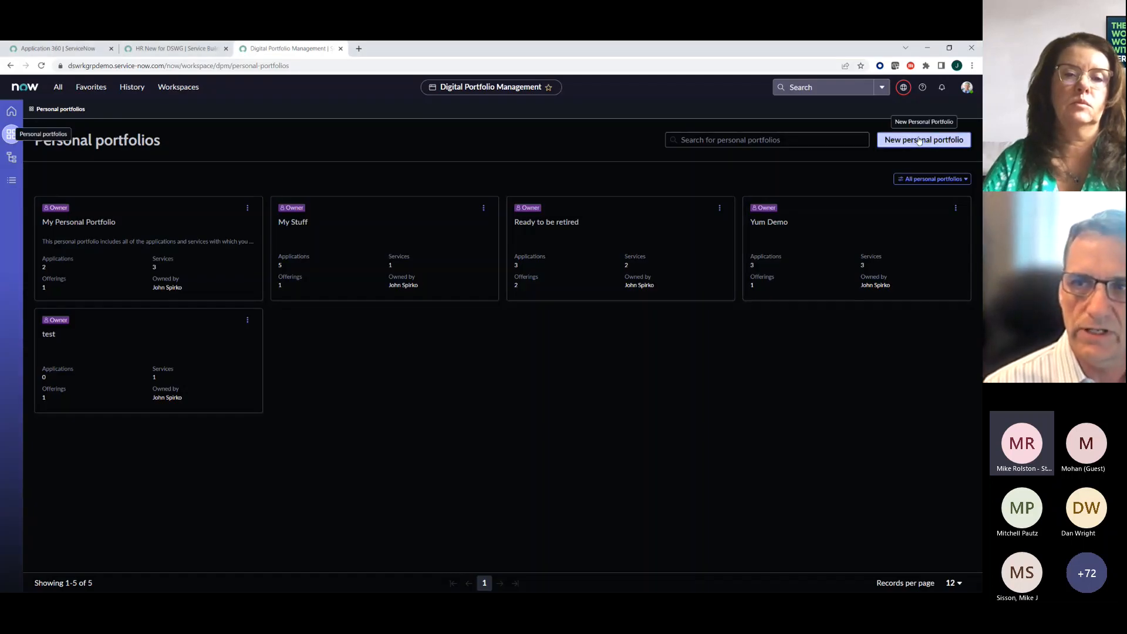
# - Start a personal portfolio named "New Services for HR" and proceed to adding its items
pyautogui.click(920, 140)
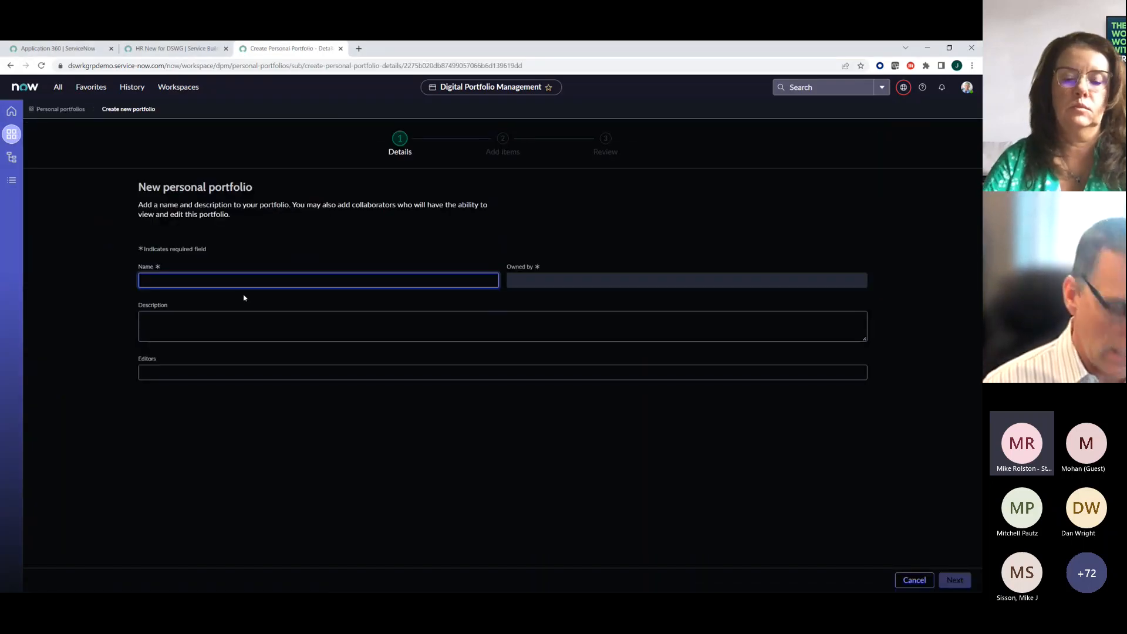
pyautogui.write('New ')
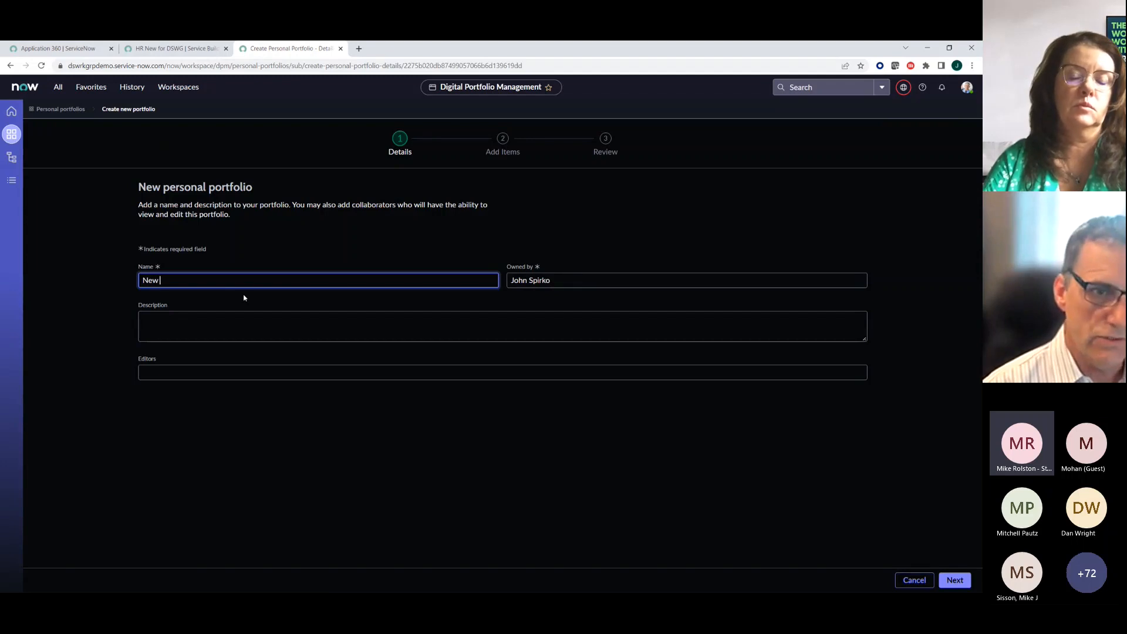
pyautogui.write('Services ')
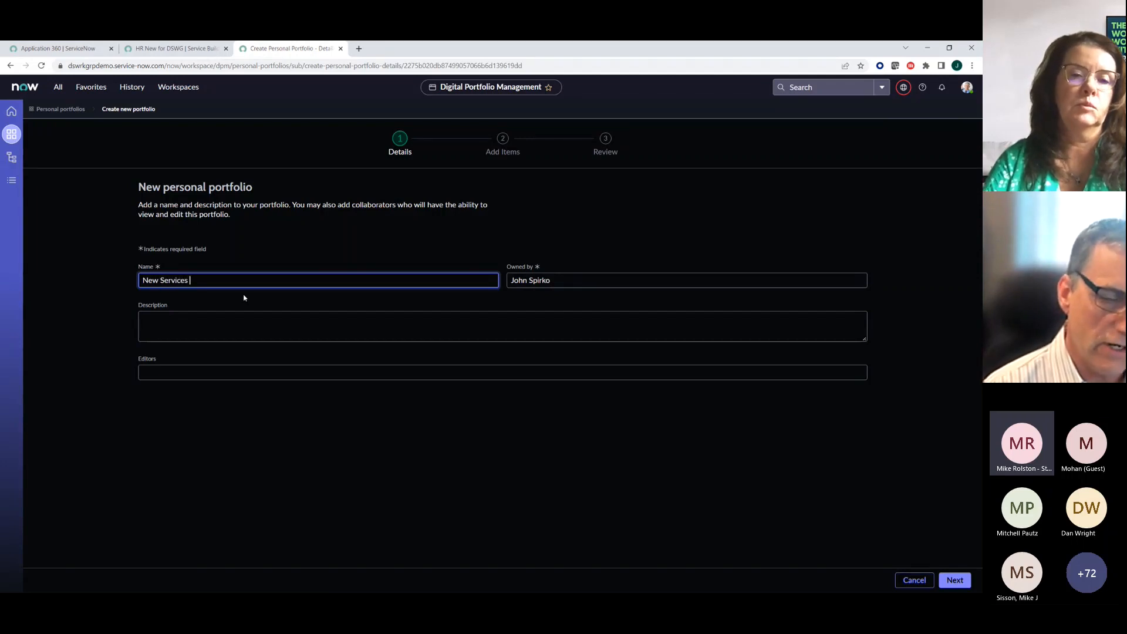
pyautogui.write('for HR')
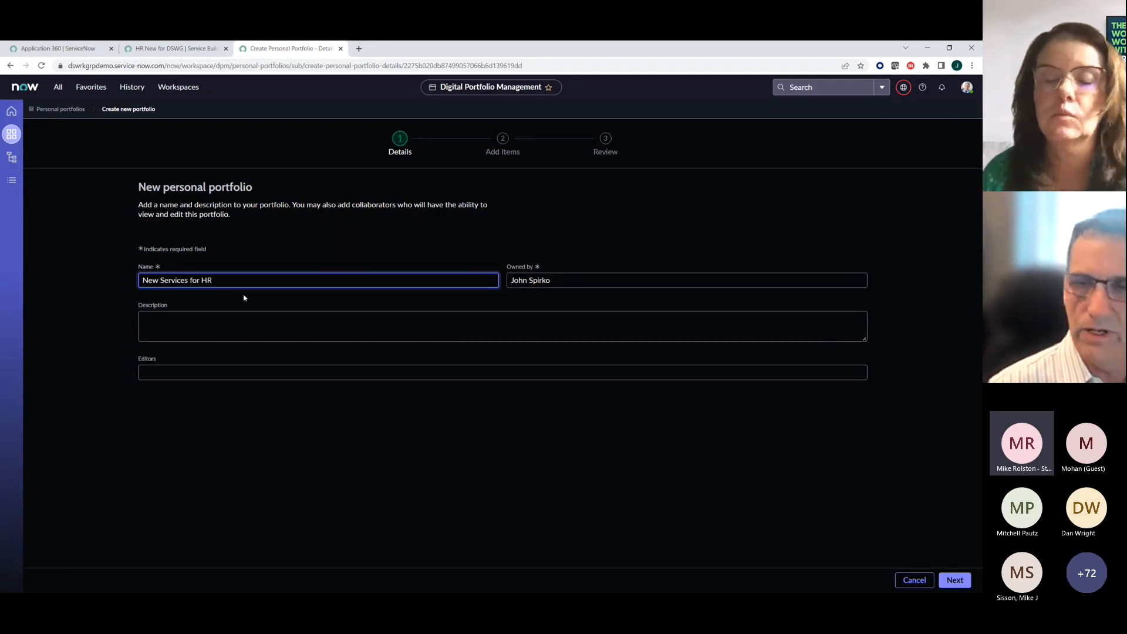
pyautogui.click(962, 581)
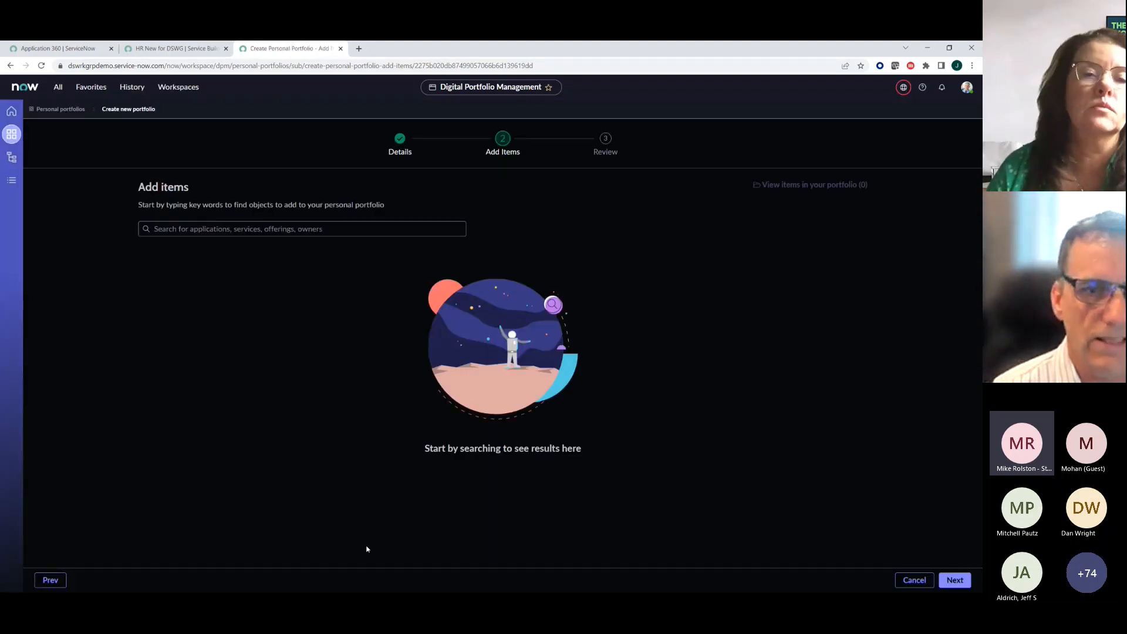
# - Try to include the "test" business service and "test off" offering in the portfolio, check its review, and return to adding items
pyautogui.click(214, 230)
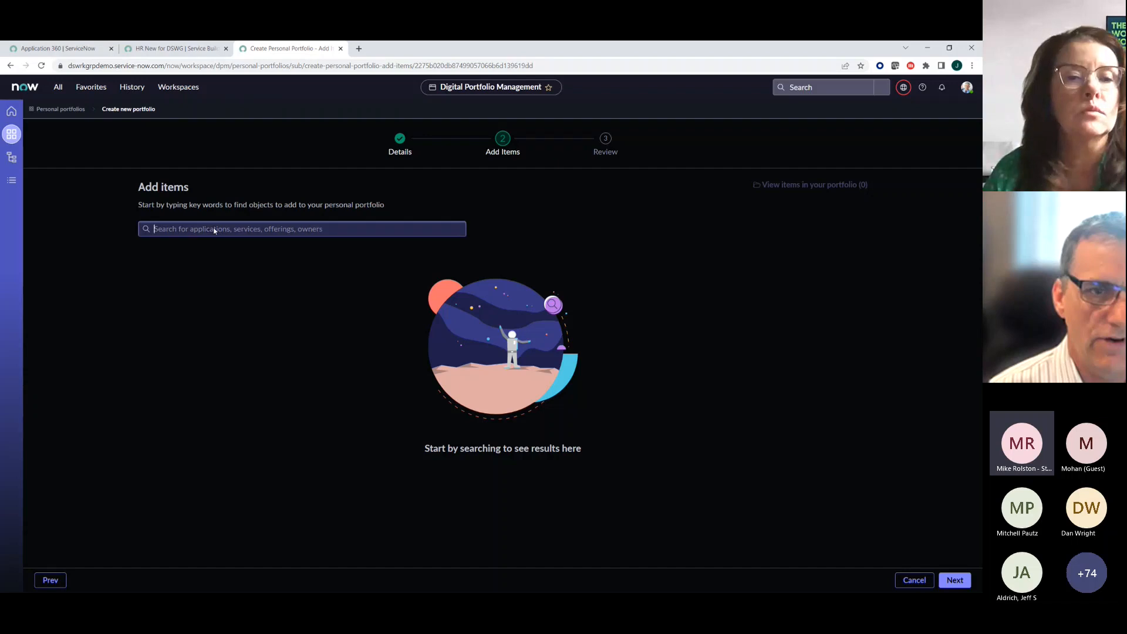
pyautogui.write('test')
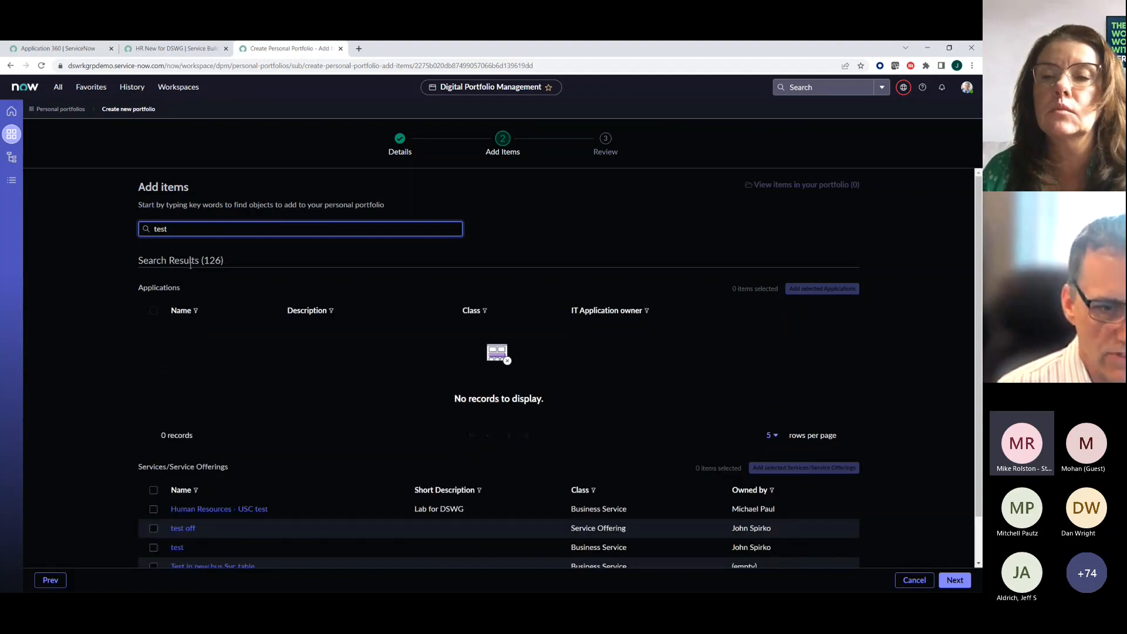
pyautogui.scroll(-2, 127, 411)
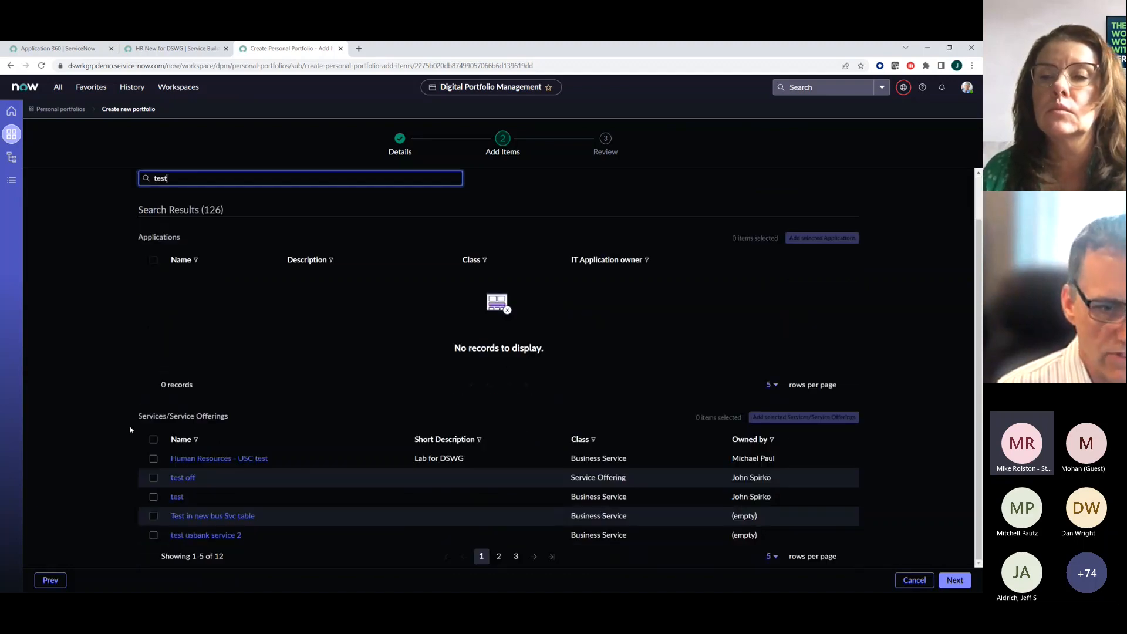
pyautogui.click(154, 498)
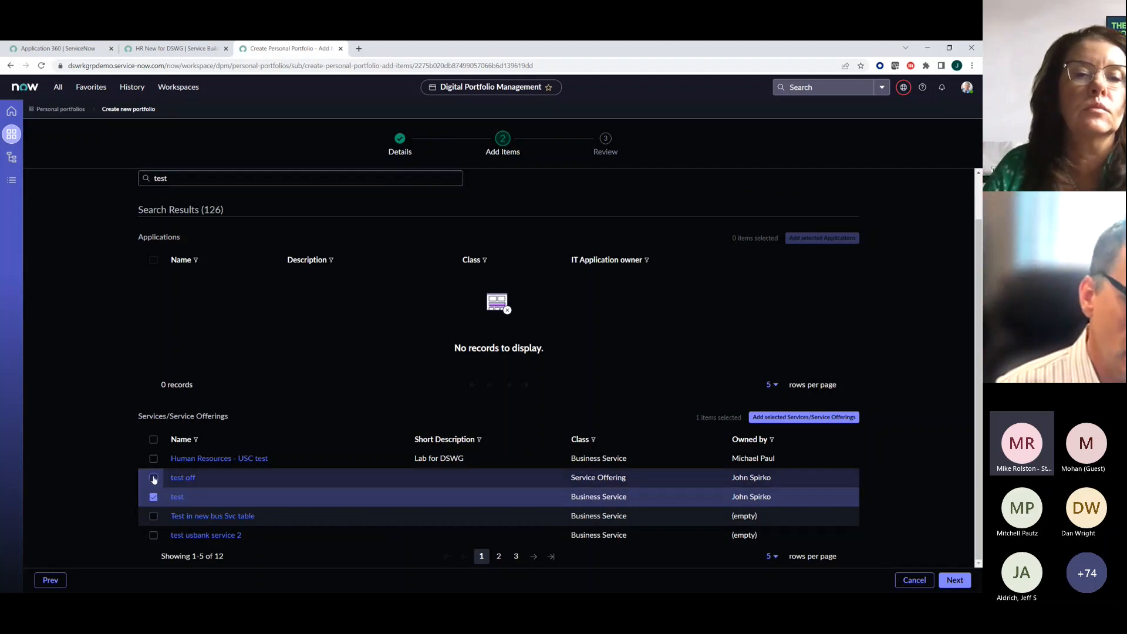
pyautogui.click(154, 478)
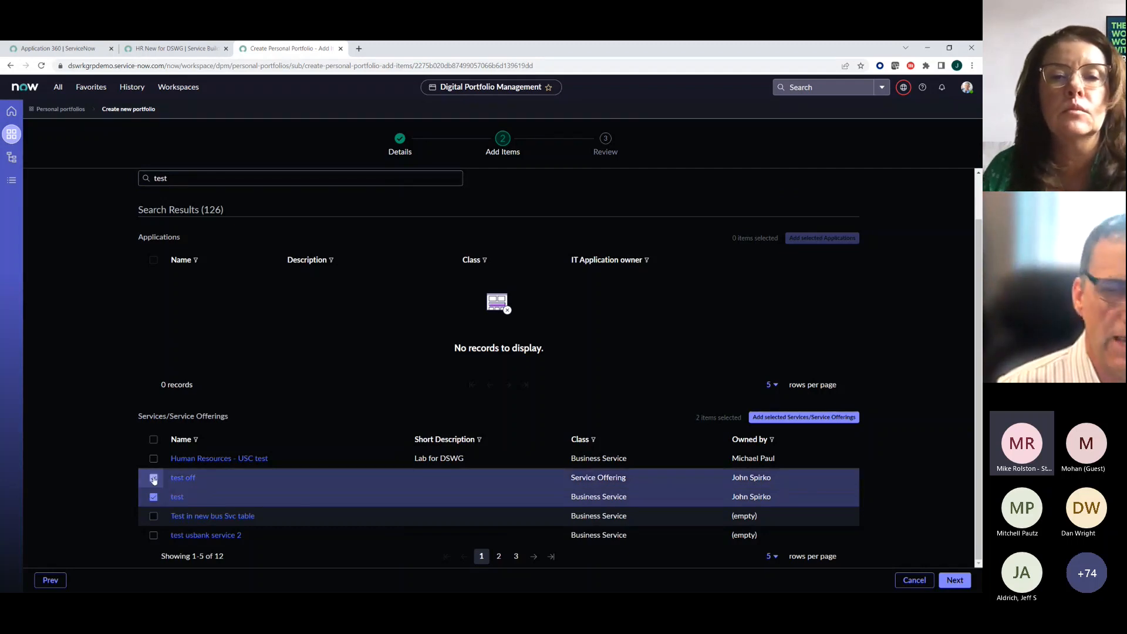
pyautogui.click(956, 581)
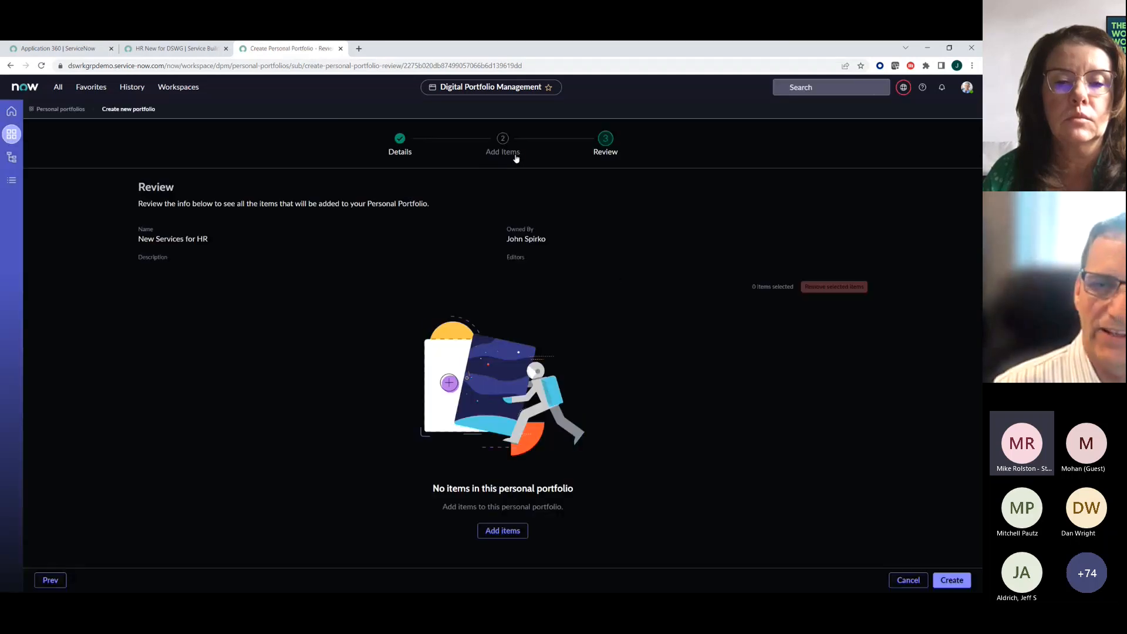
pyautogui.click(505, 143)
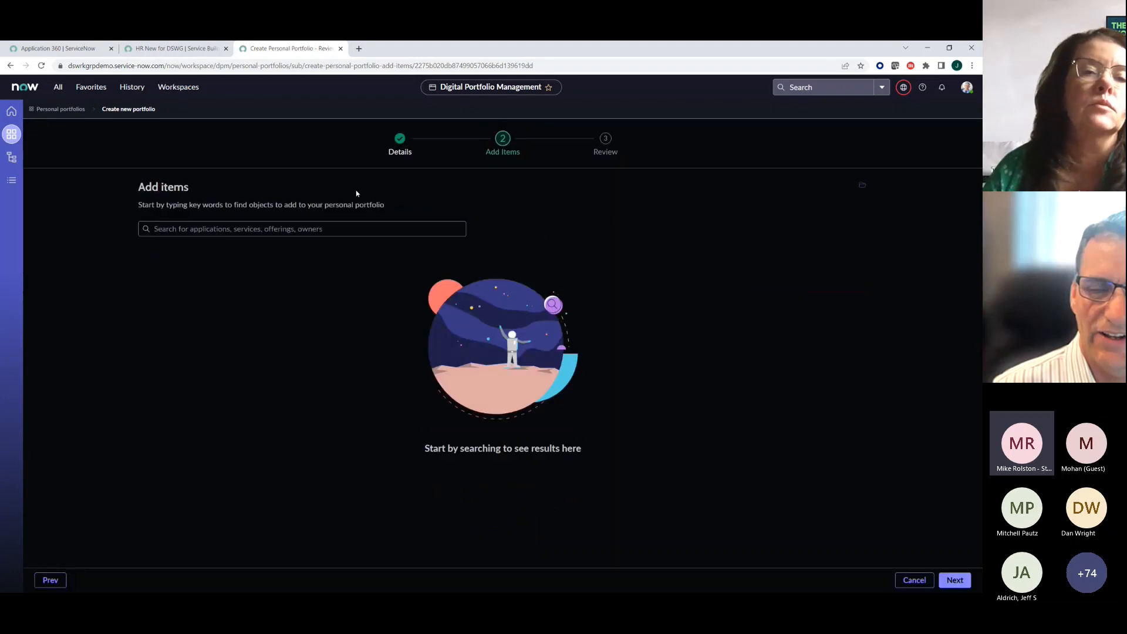
# - Search for "test", add the "test" business service and "test off" offering to the portfolio, and create it
pyautogui.click(238, 228)
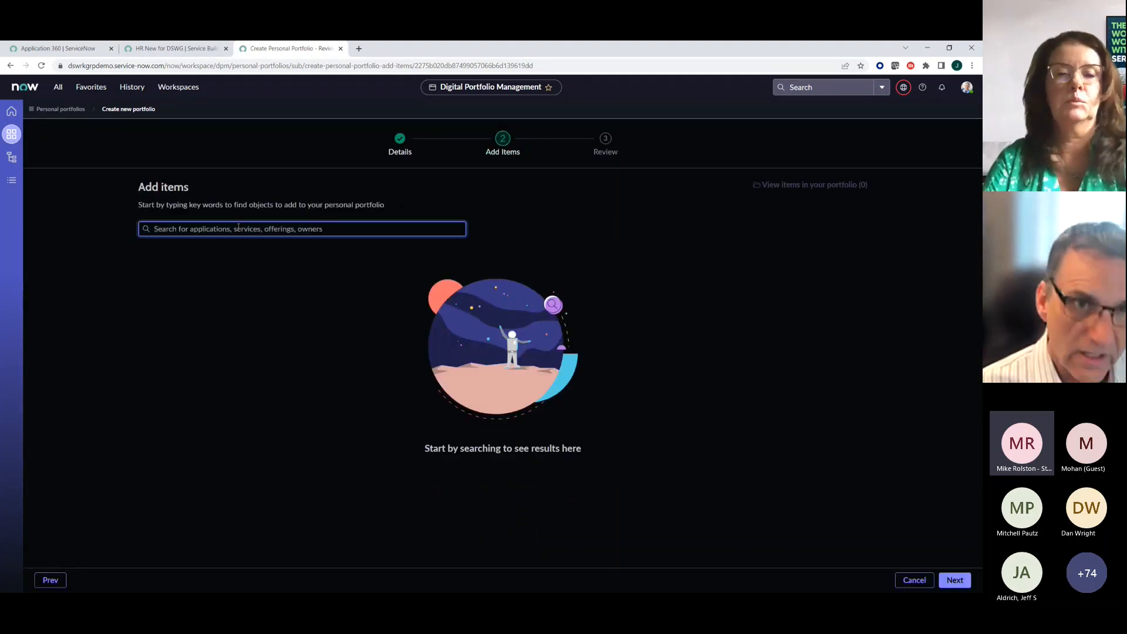
pyautogui.write('test')
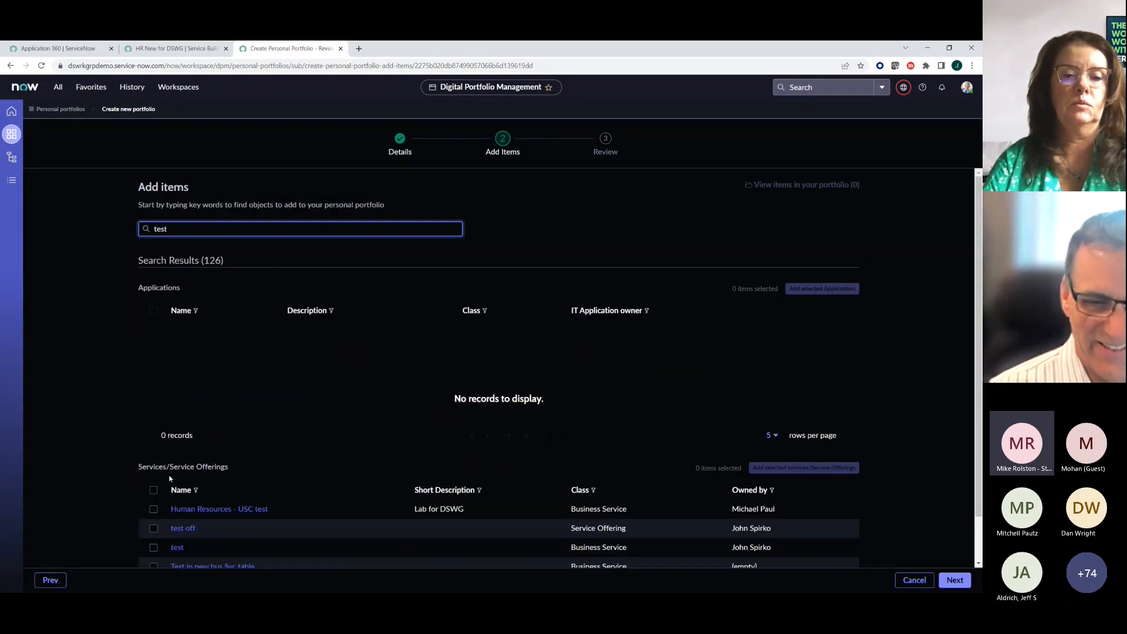
pyautogui.click(153, 529)
pyautogui.click(153, 549)
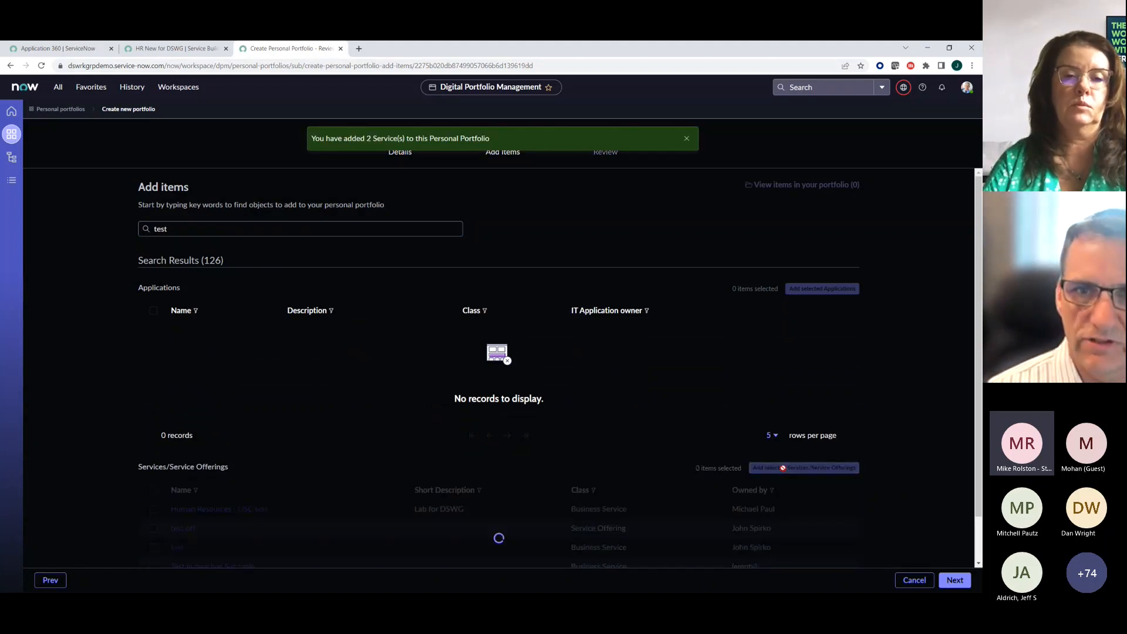
pyautogui.click(962, 585)
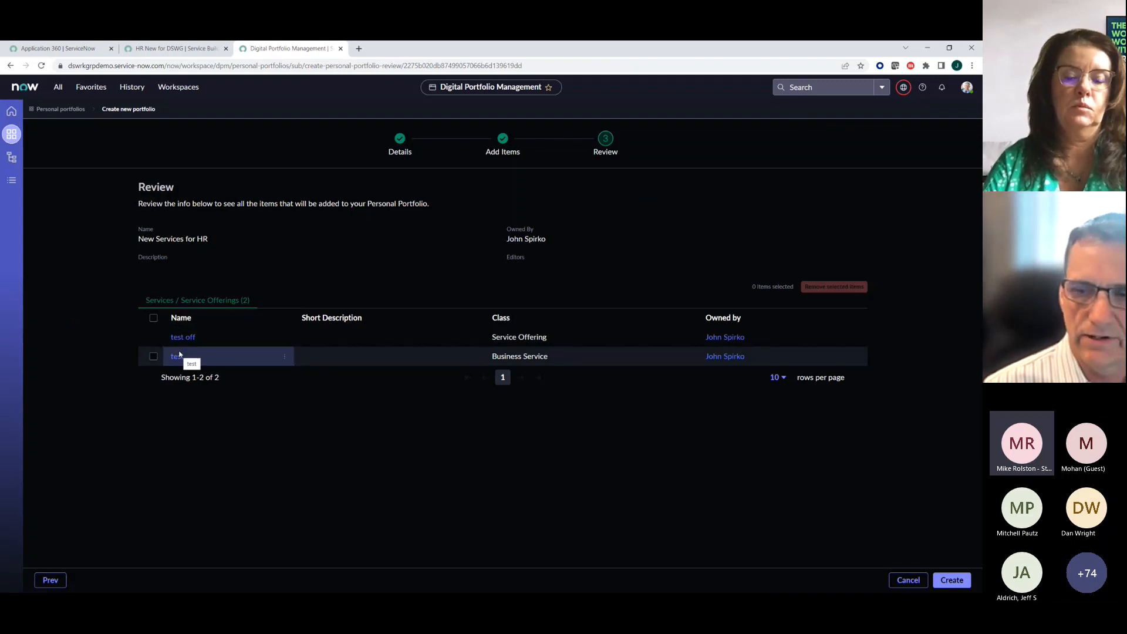
pyautogui.click(955, 580)
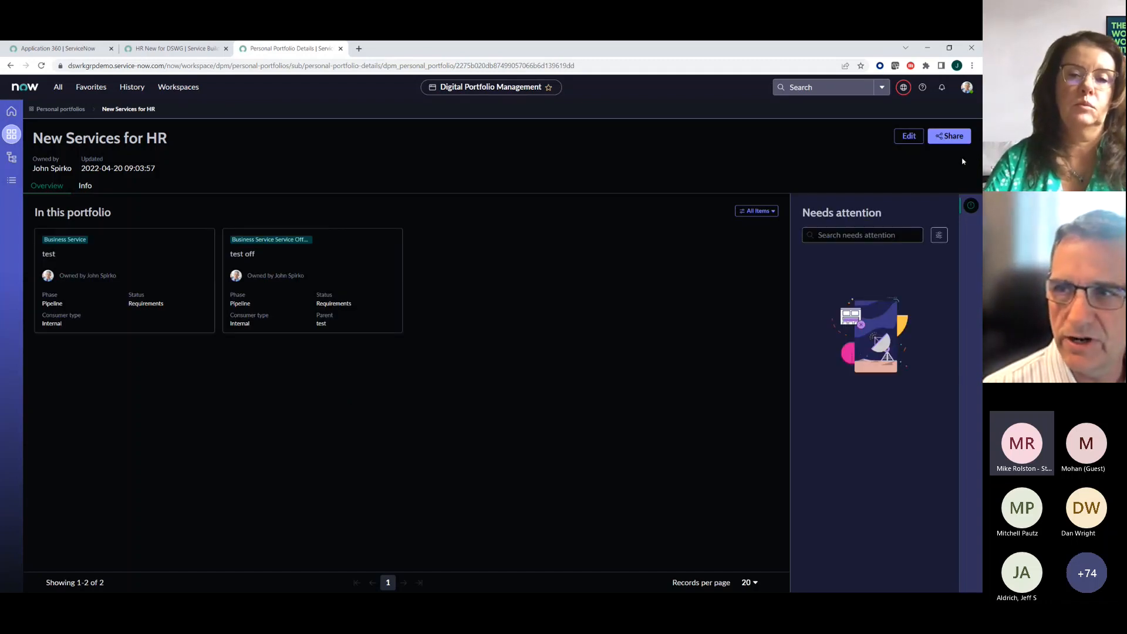
# - Prepare a share invitation for the portfolio with one member and discard it without sending
pyautogui.click(949, 136)
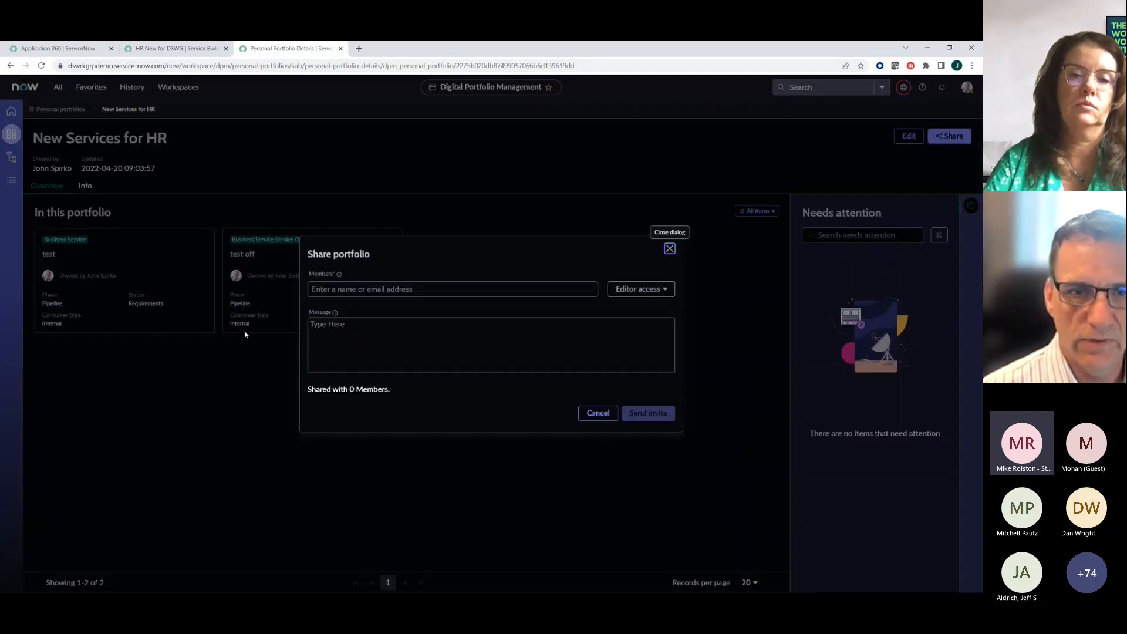
pyautogui.click(343, 288)
pyautogui.write('Kell')
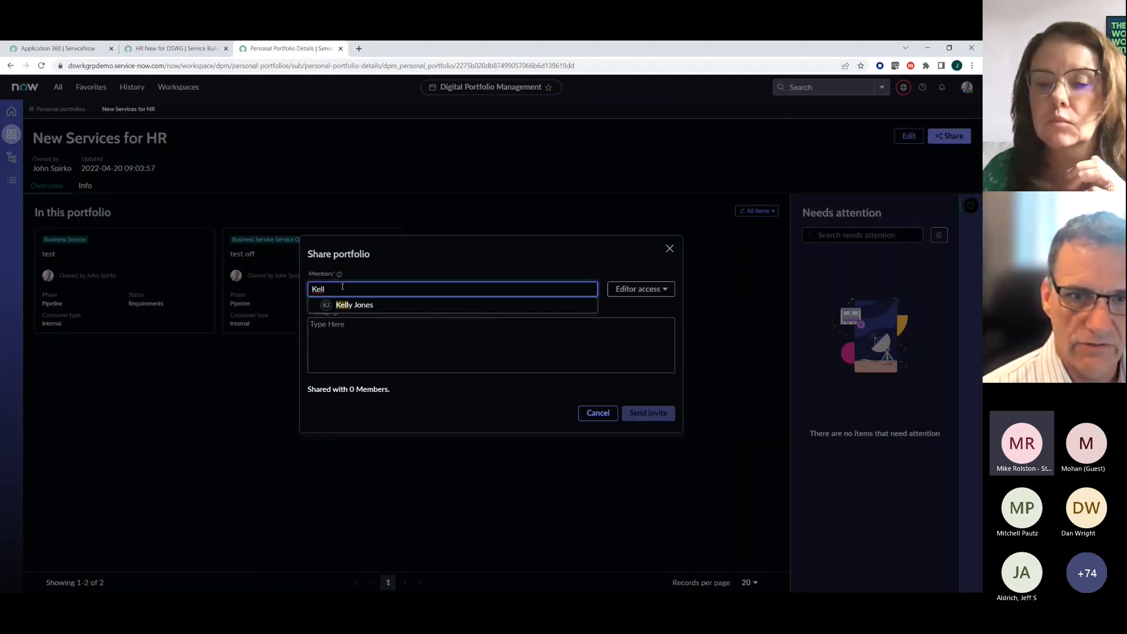
pyautogui.click(339, 308)
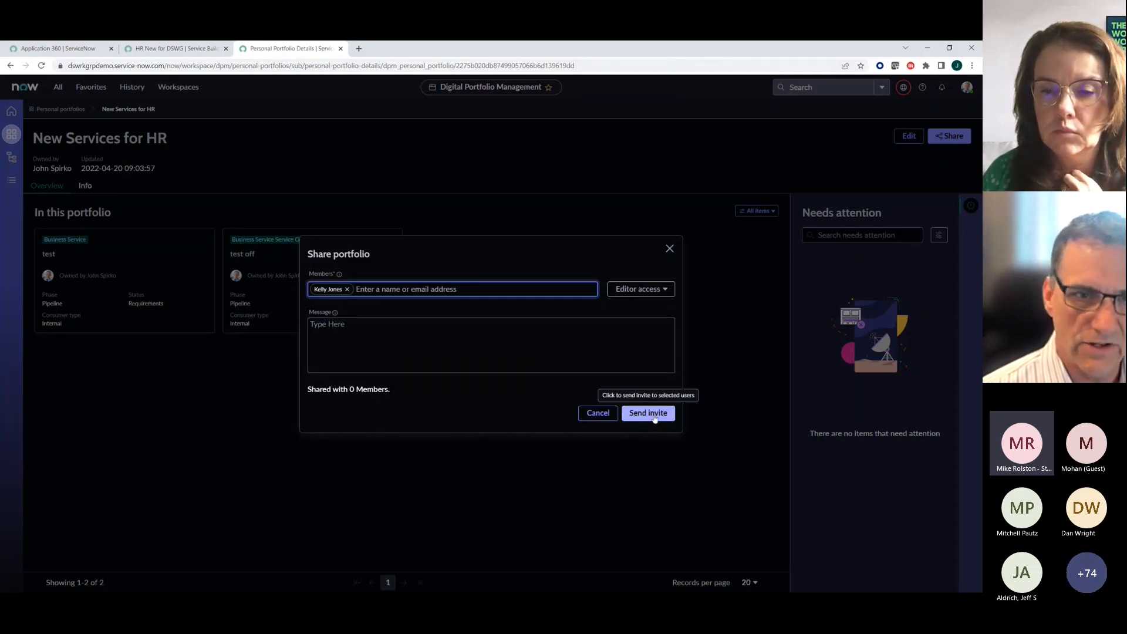
pyautogui.click(671, 249)
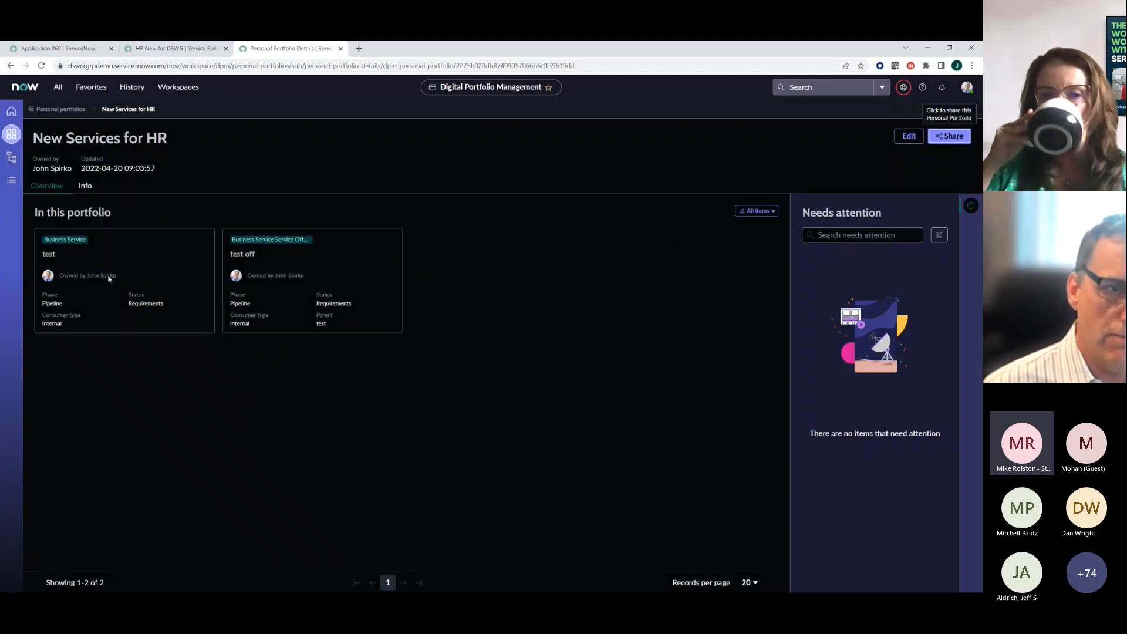
# - Examine the "test" business service's general, business case and run information, and return to the portfolio's overview of items
pyautogui.click(108, 279)
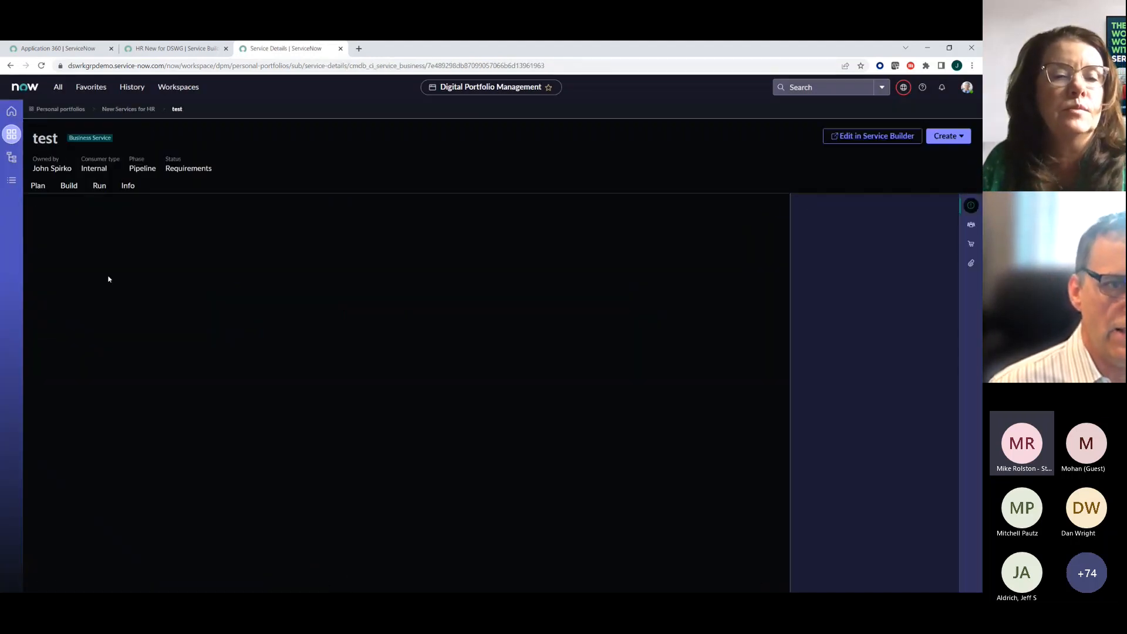
pyautogui.click(128, 187)
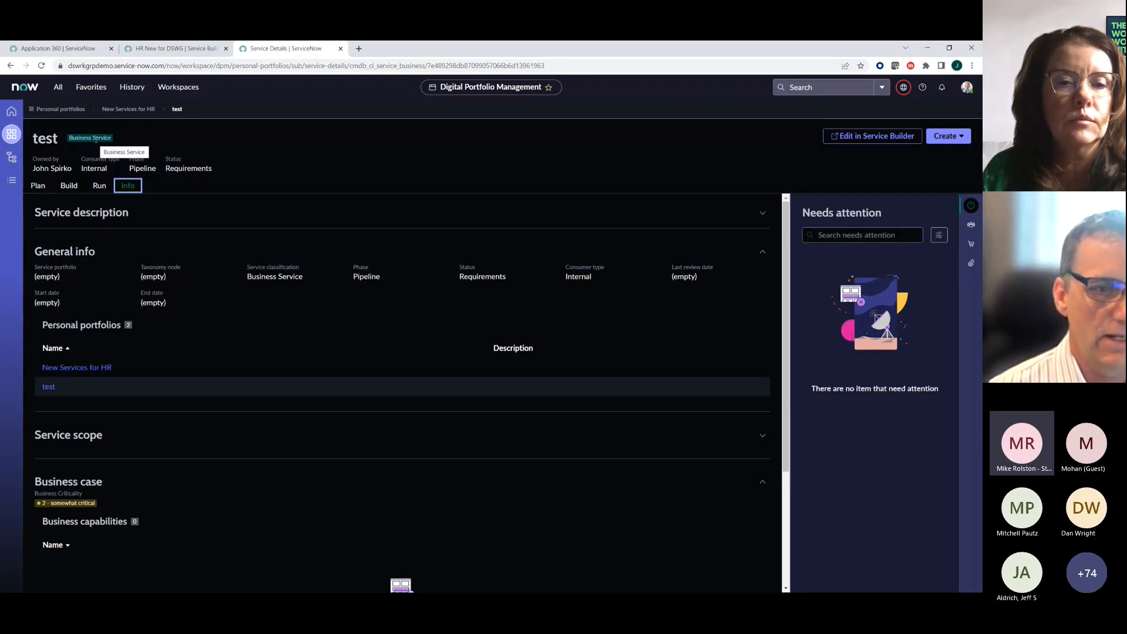
pyautogui.scroll(-3, 120, 311)
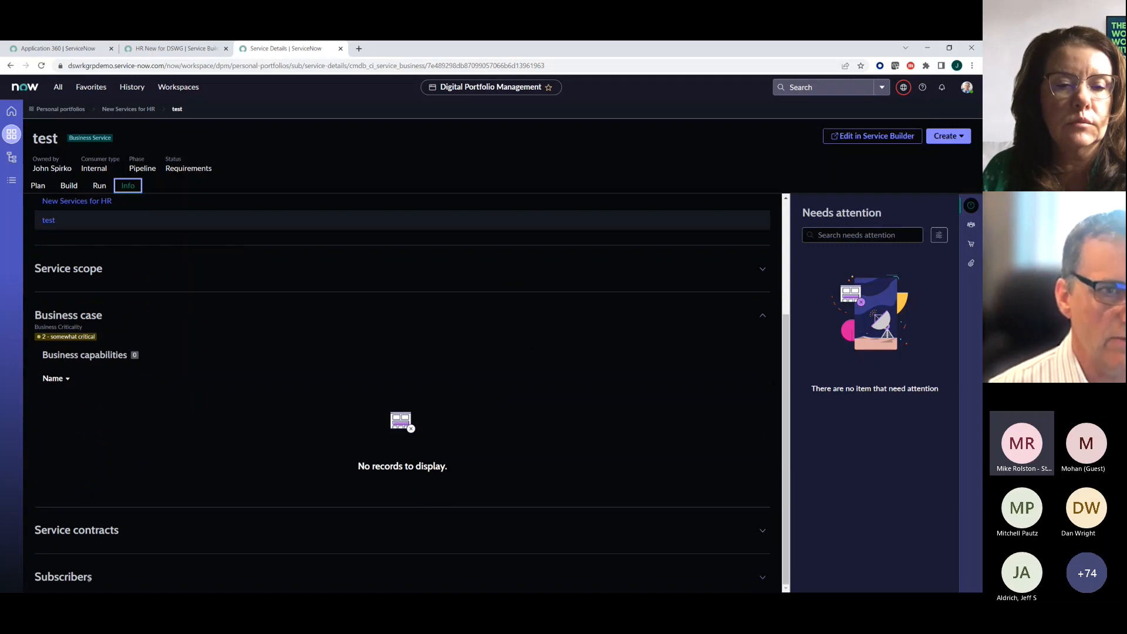
pyautogui.scroll(3, 103, 427)
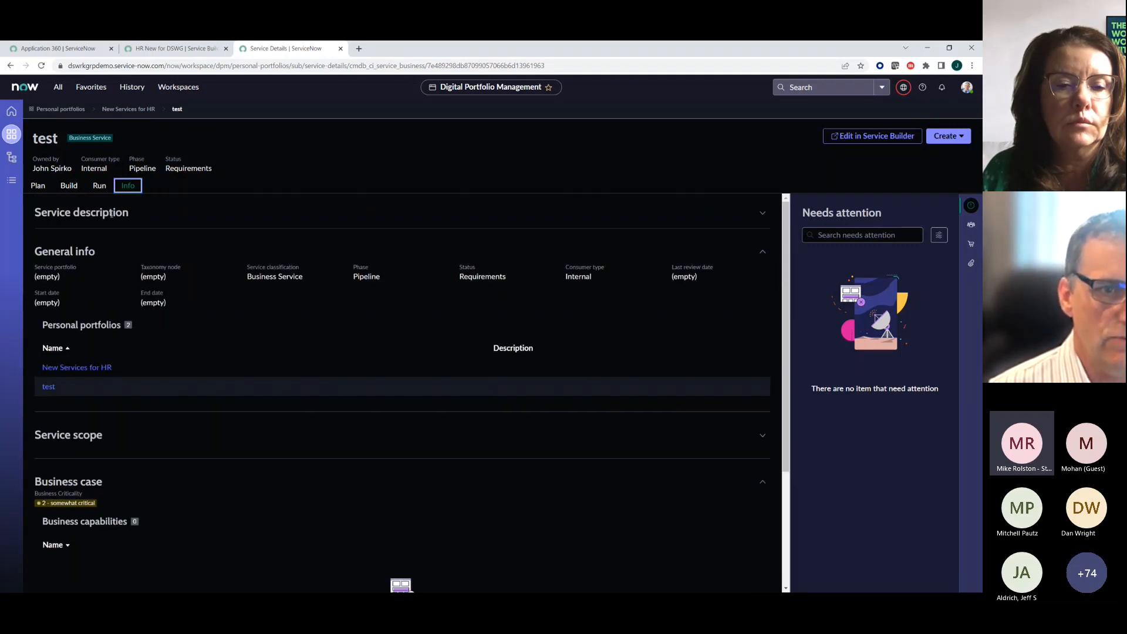
pyautogui.click(100, 186)
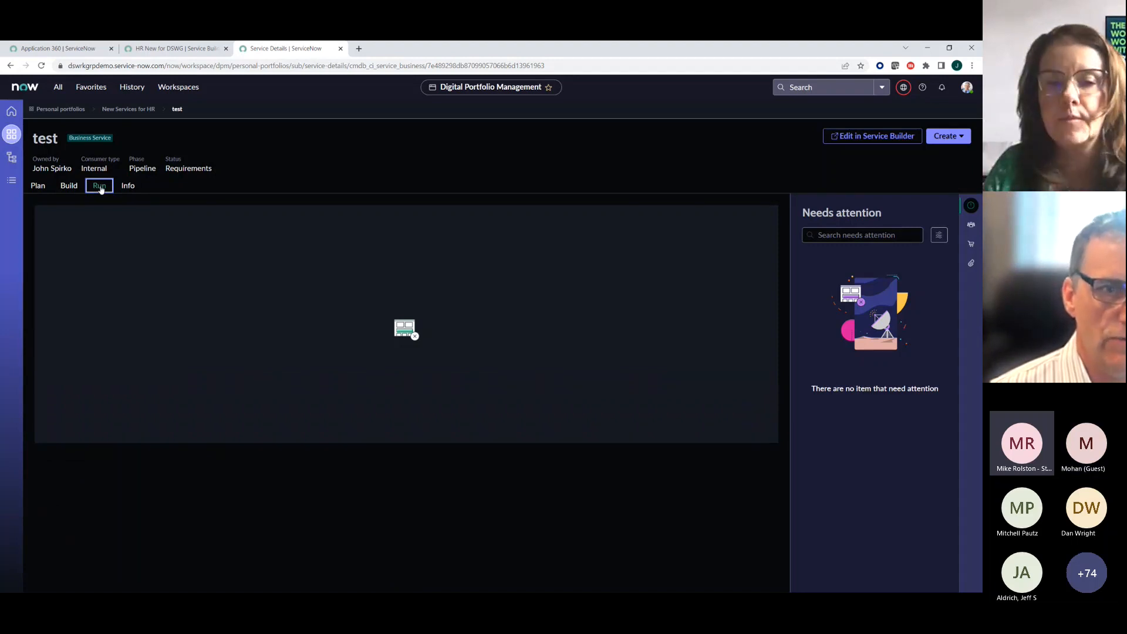
pyautogui.click(128, 186)
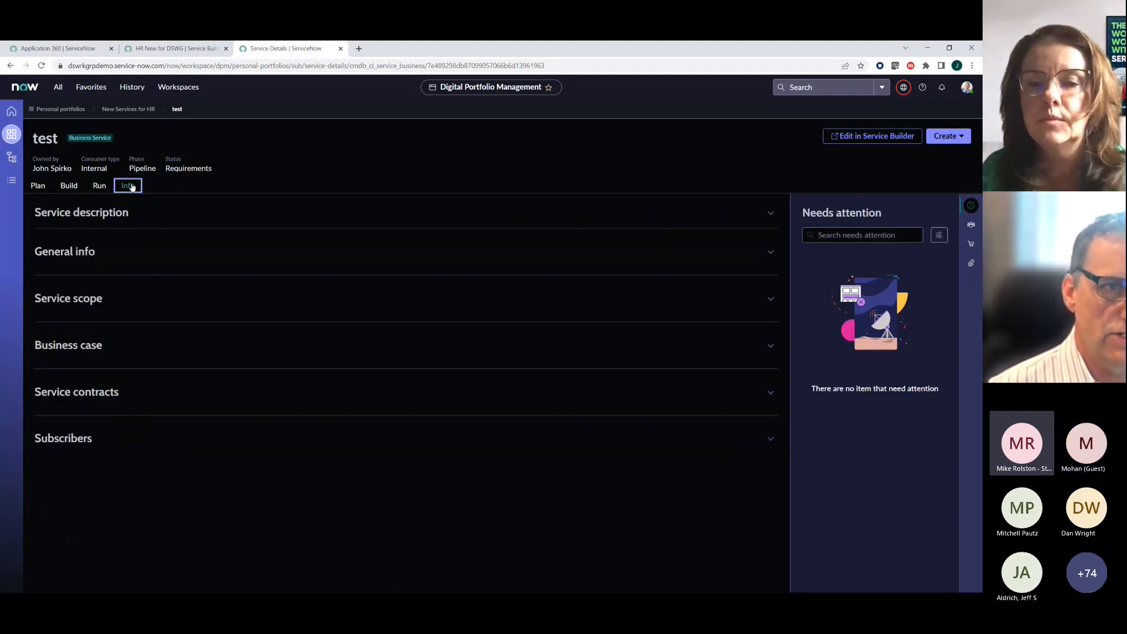
pyautogui.click(128, 111)
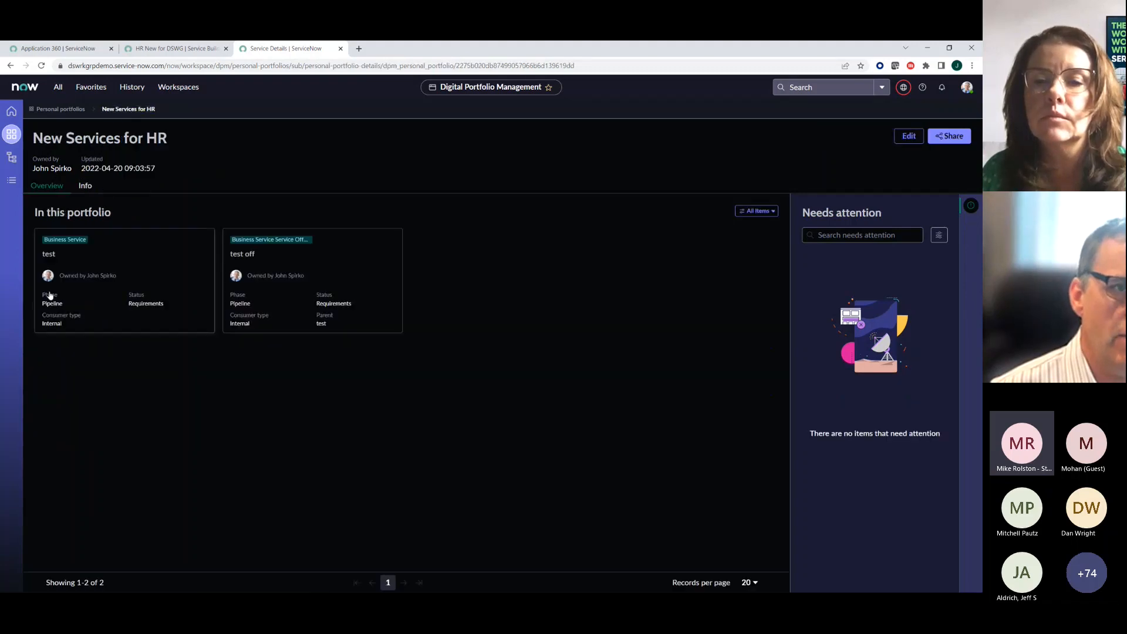
pyautogui.click(278, 242)
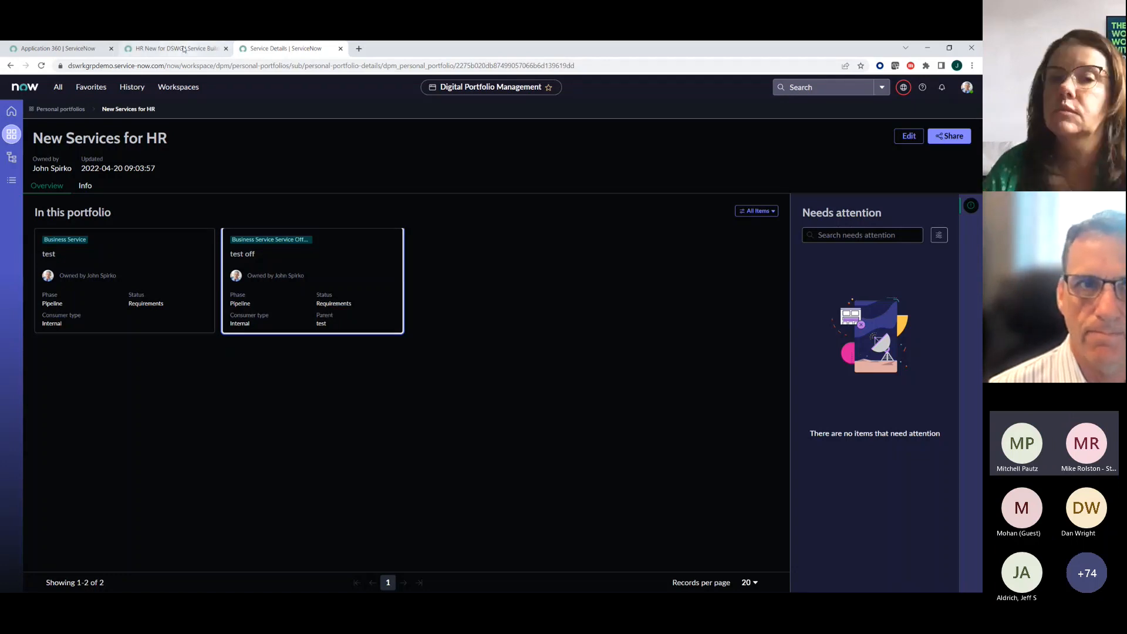
# - Bring up the business service offerings list from the CSDM favorites and open the "test off" offering's record
pyautogui.click(182, 49)
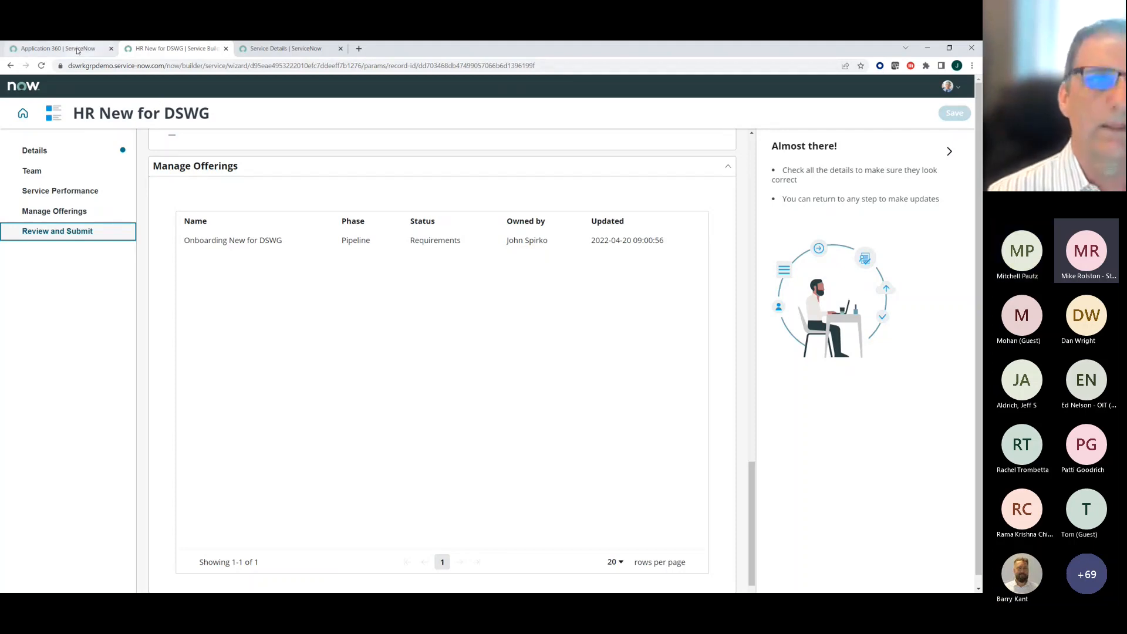
pyautogui.click(76, 50)
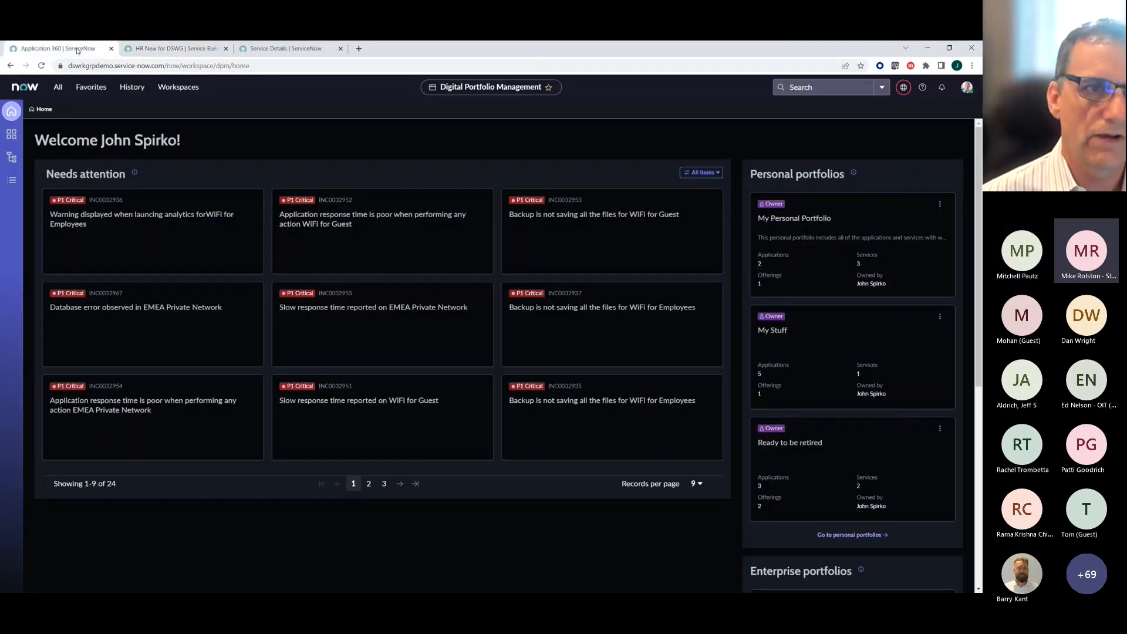
pyautogui.click(89, 90)
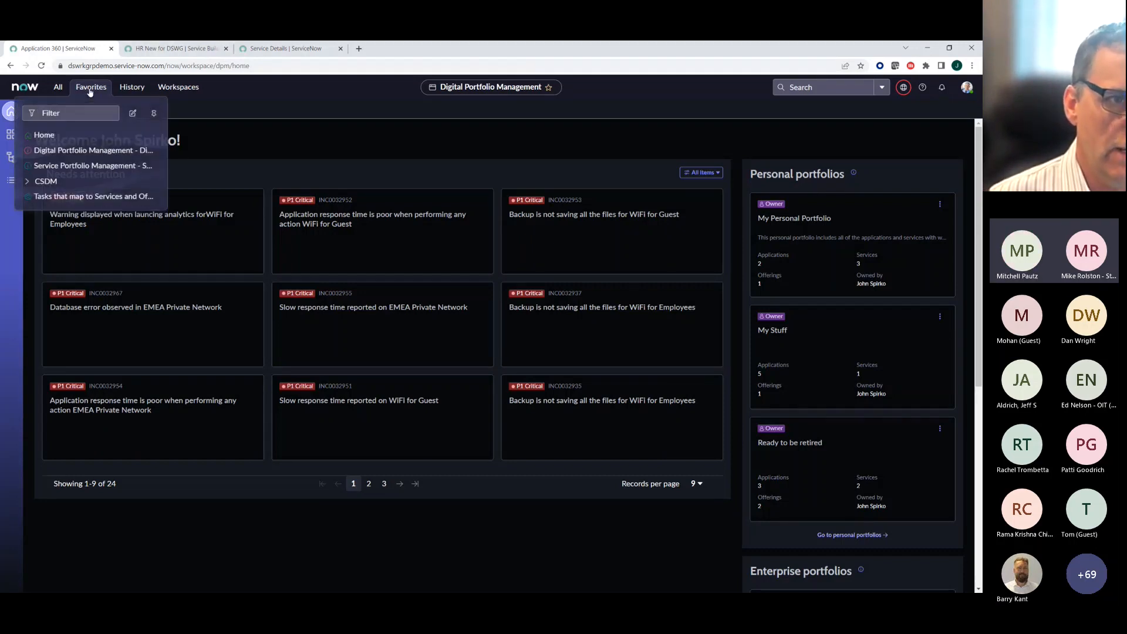
pyautogui.click(28, 182)
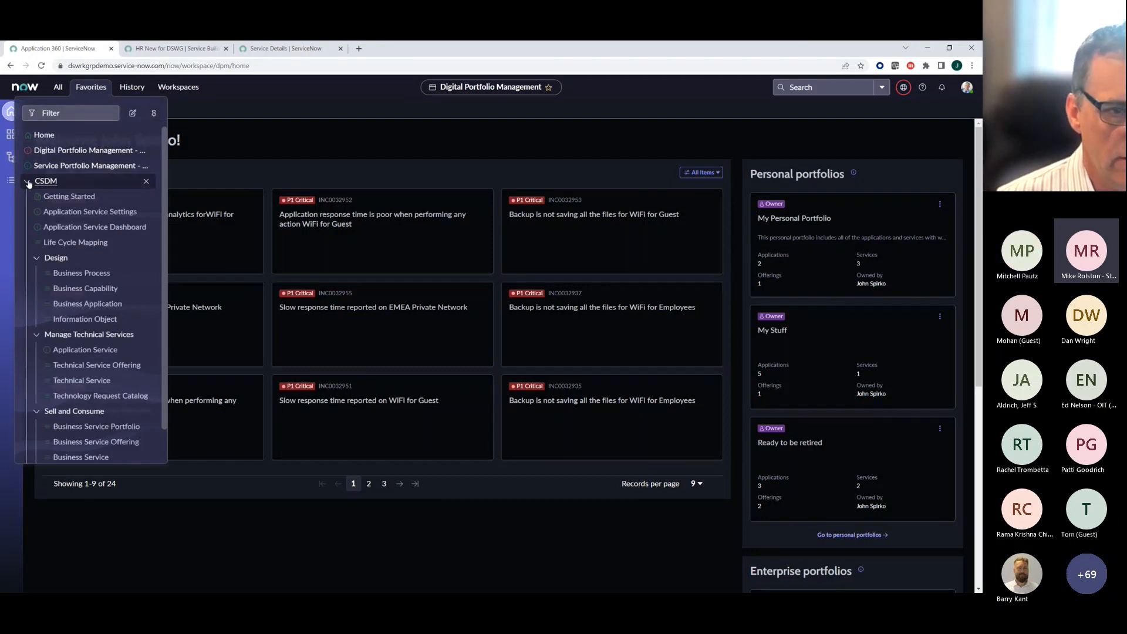
pyautogui.click(71, 447)
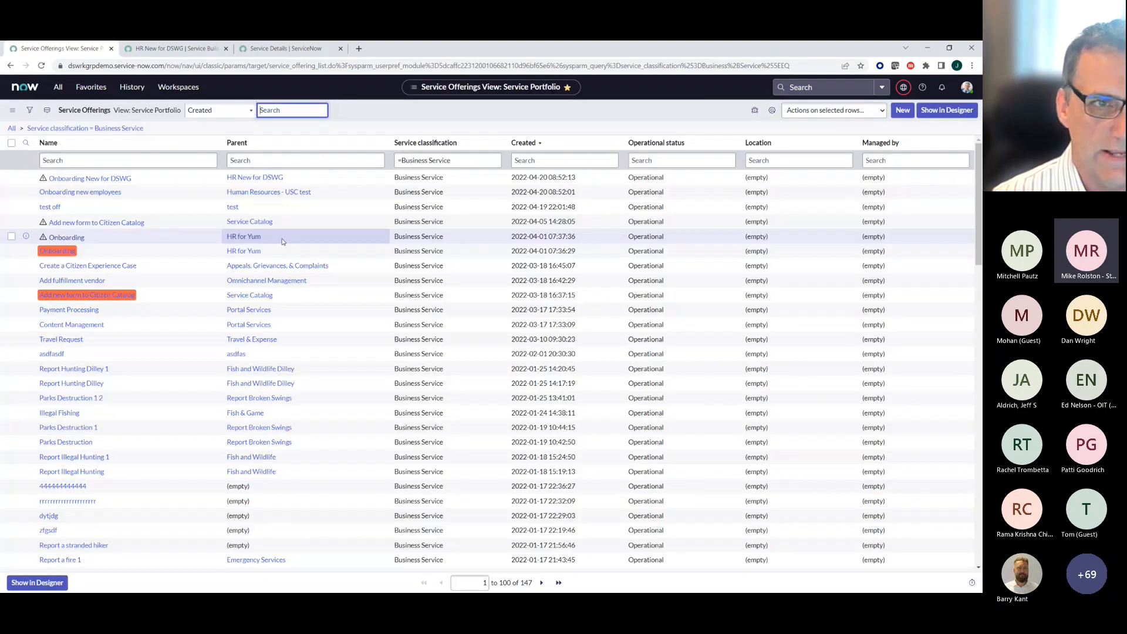
pyautogui.click(50, 207)
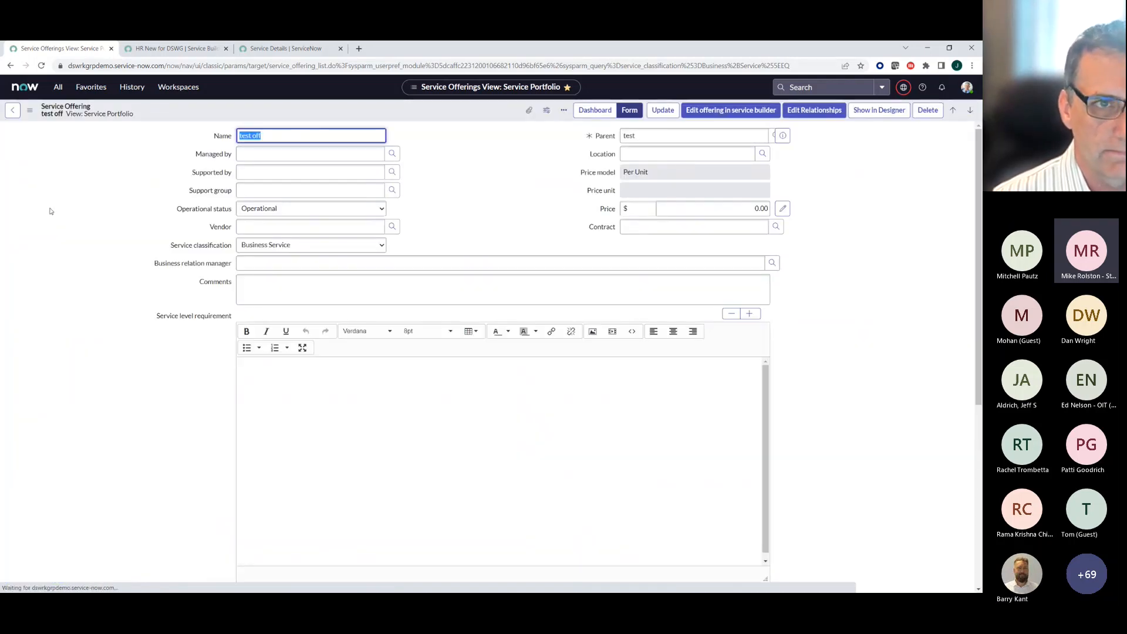
# - Review the "test off" offering record down to its related lists and switch the form to the Default view
pyautogui.scroll(-5, 134, 379)
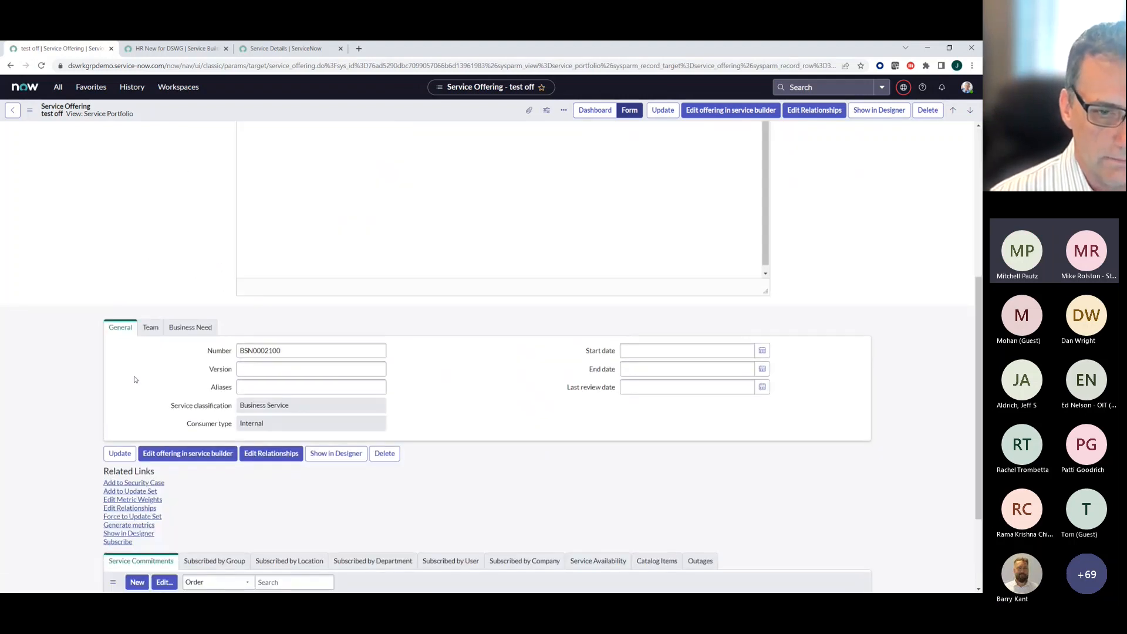
pyautogui.scroll(-3, 134, 380)
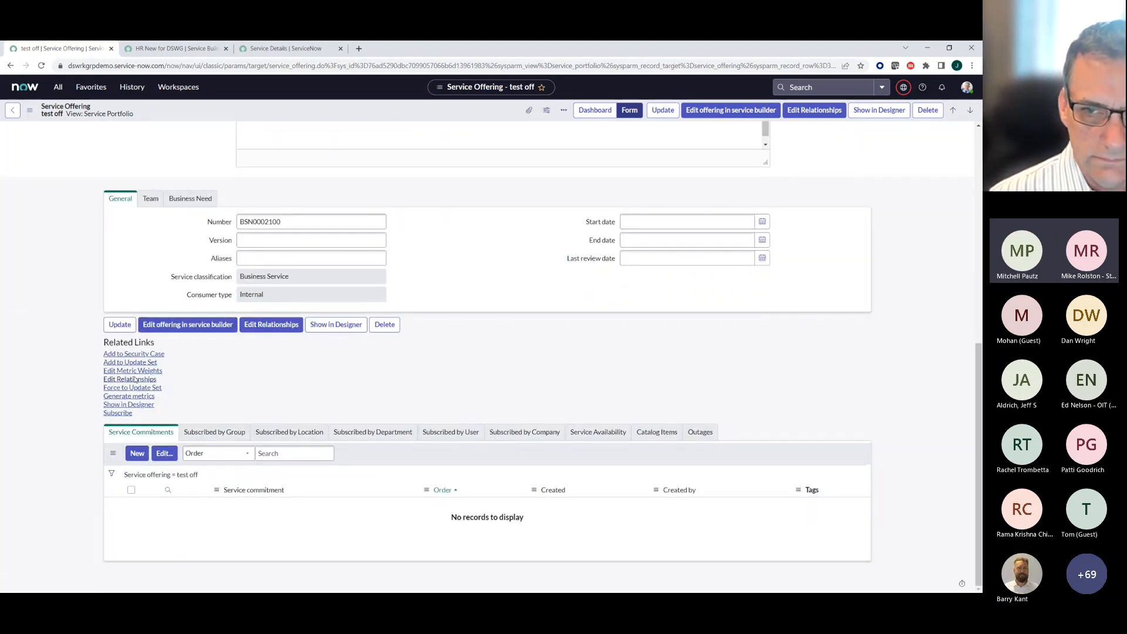
pyautogui.click(30, 110)
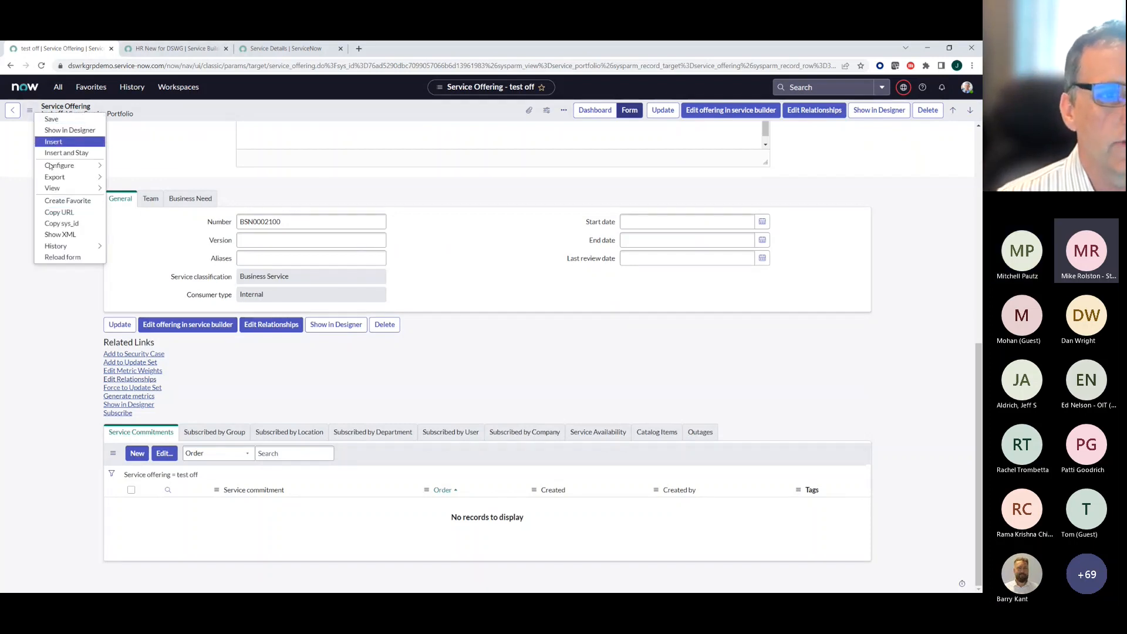
pyautogui.moveTo(55, 191)
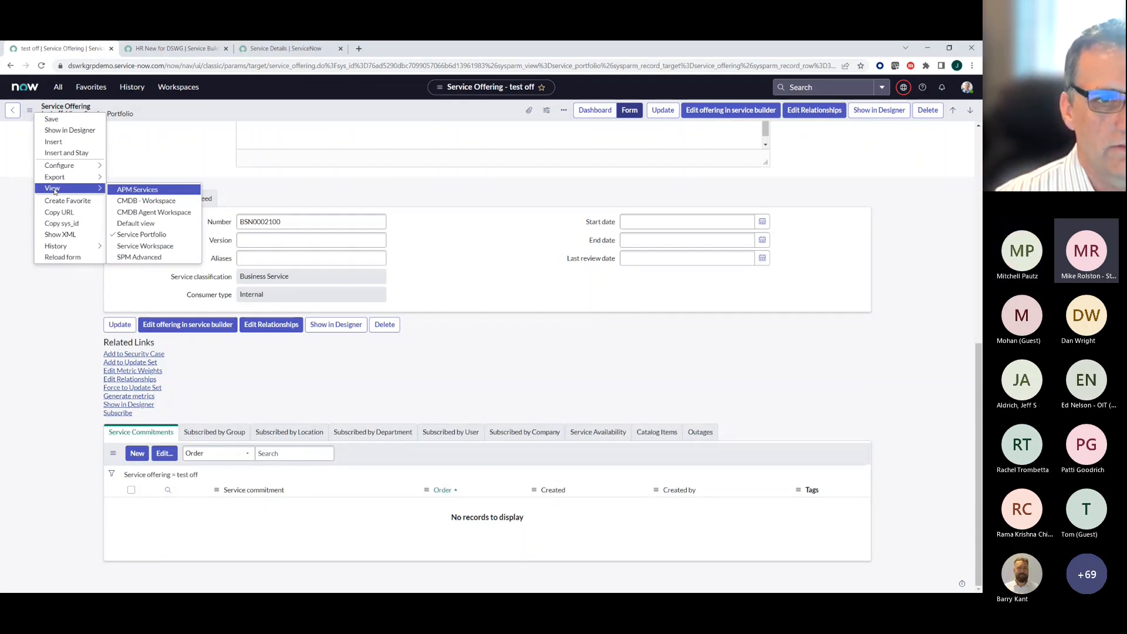
pyautogui.click(124, 228)
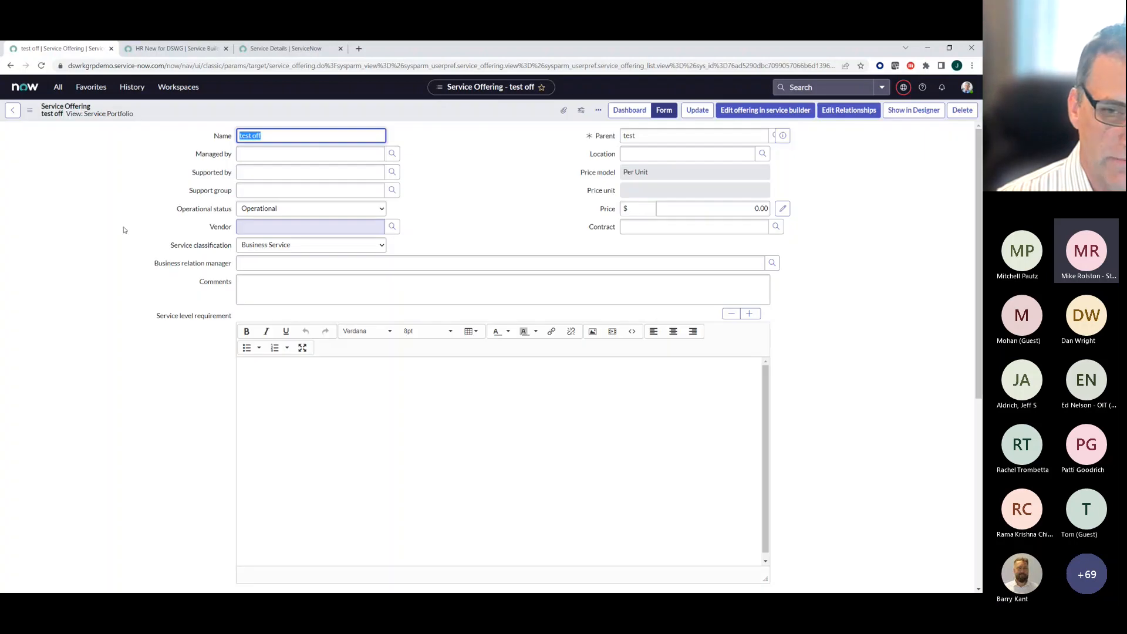
# - Return to the "New Services for HR" portfolio, open the "test off" offering and examine its general, price, commitment and contract information
pyautogui.click(176, 49)
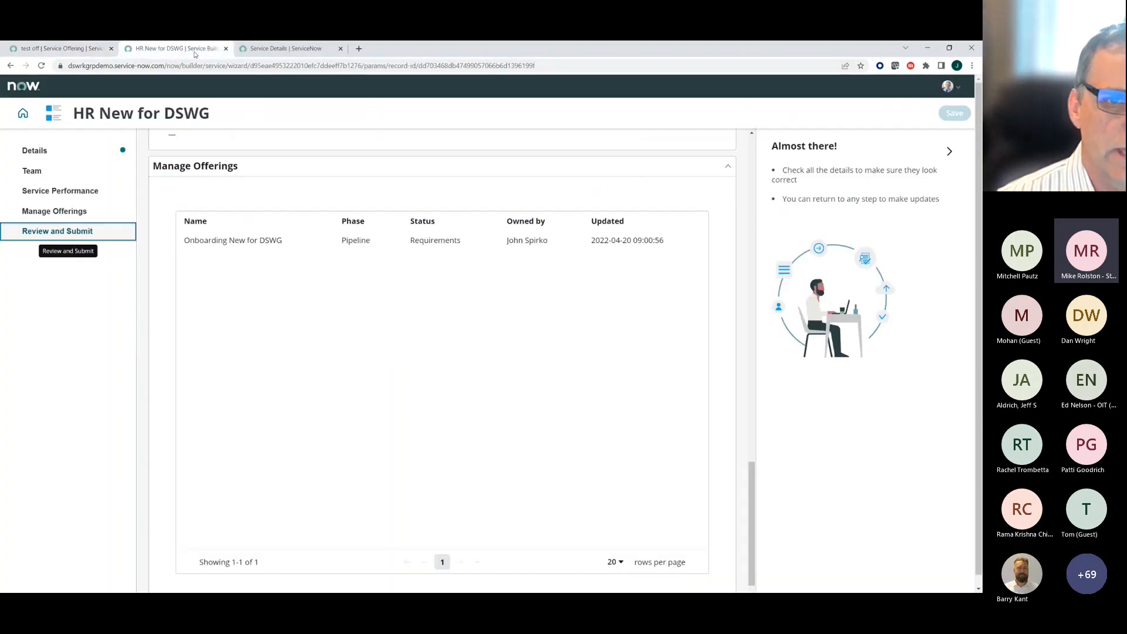
pyautogui.click(290, 49)
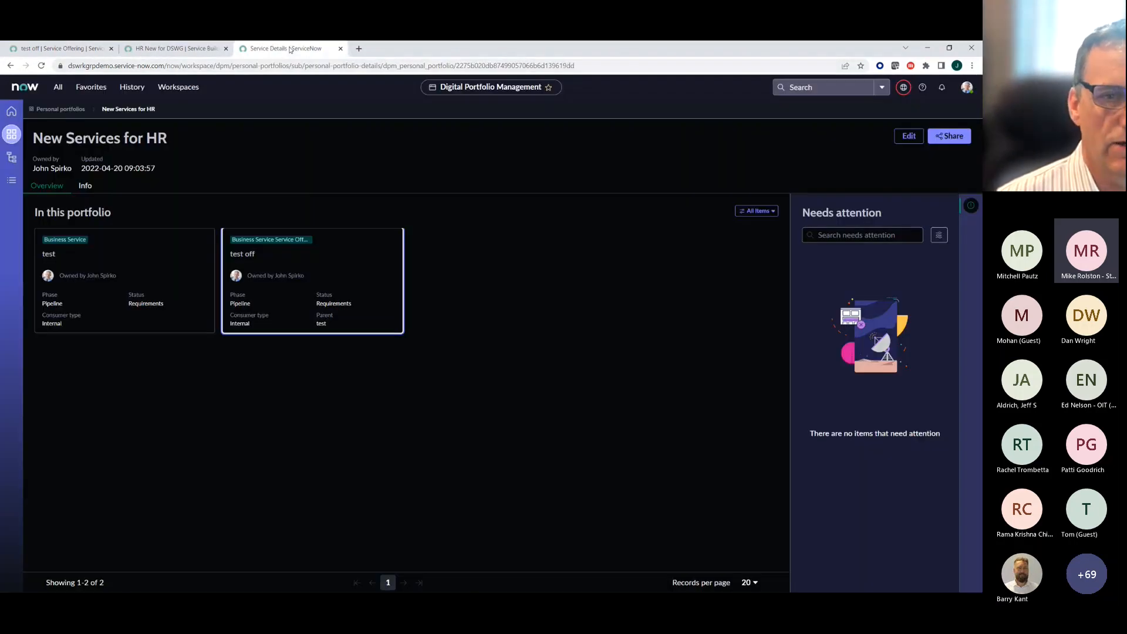
pyautogui.click(253, 277)
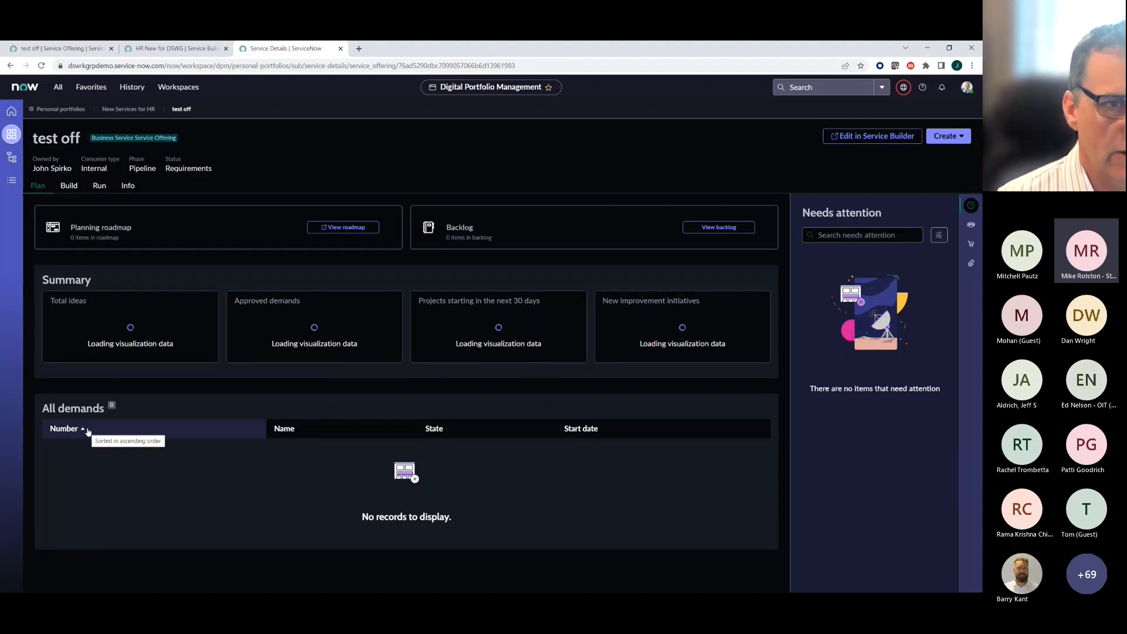
pyautogui.click(128, 186)
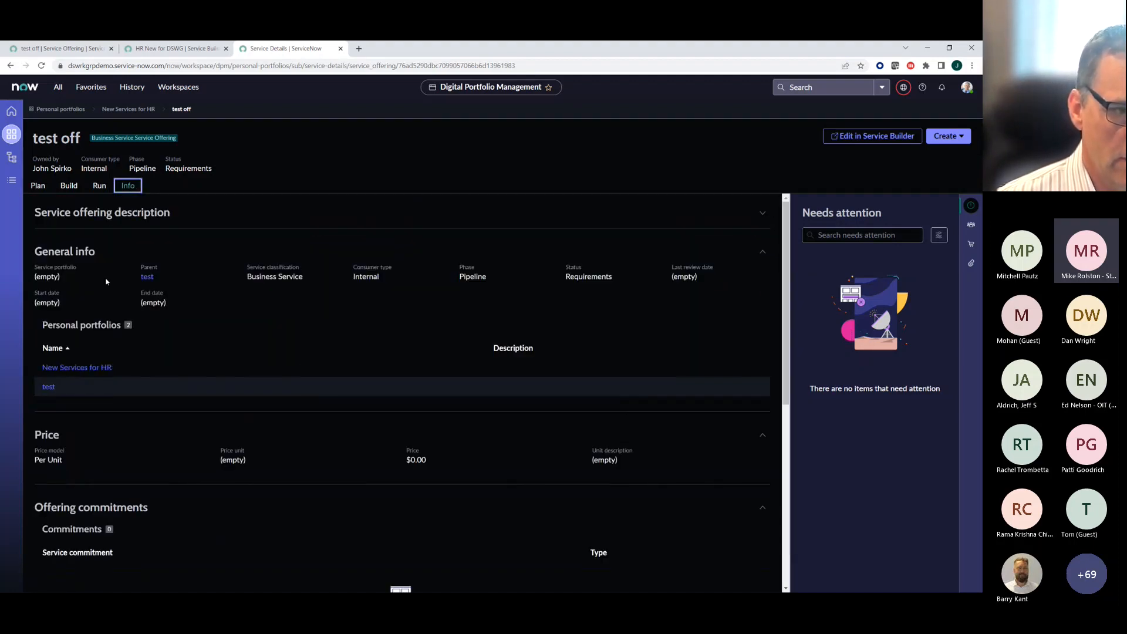
pyautogui.scroll(-3, 115, 442)
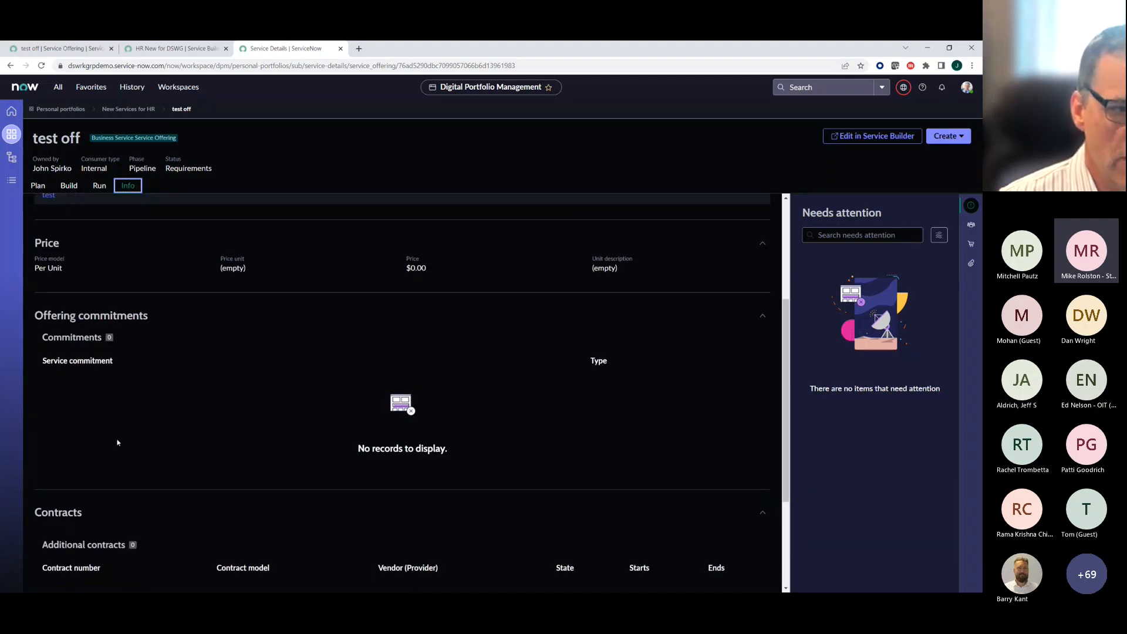
pyautogui.scroll(-3, 117, 443)
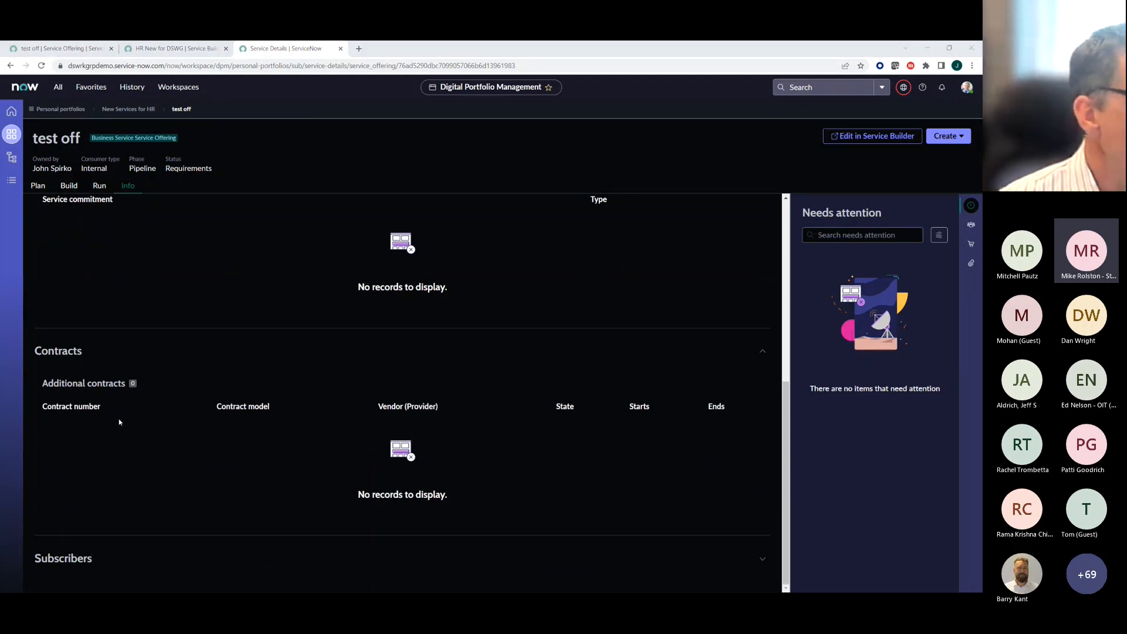
pyautogui.hotkey('alt', 'Tab')
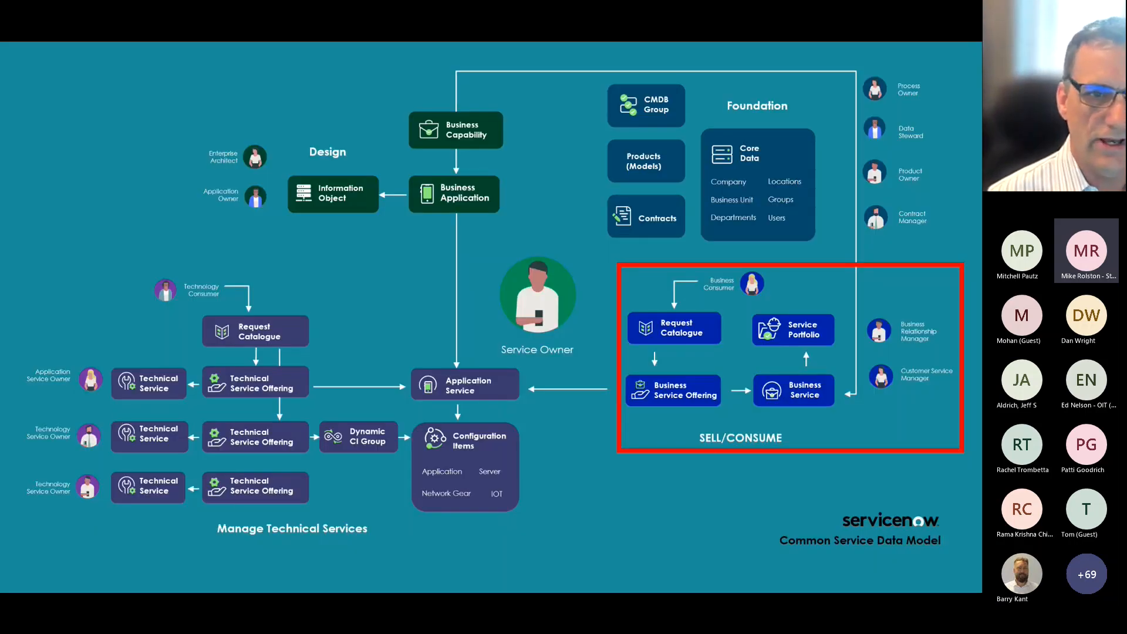
pyautogui.press('Right')
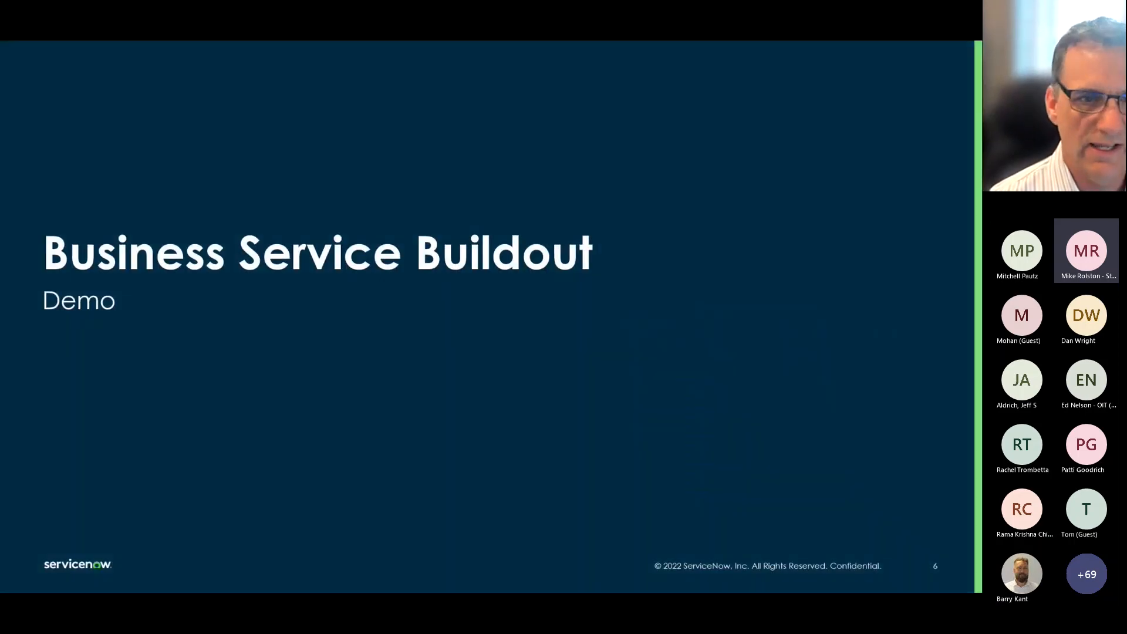
pyautogui.press('Right')
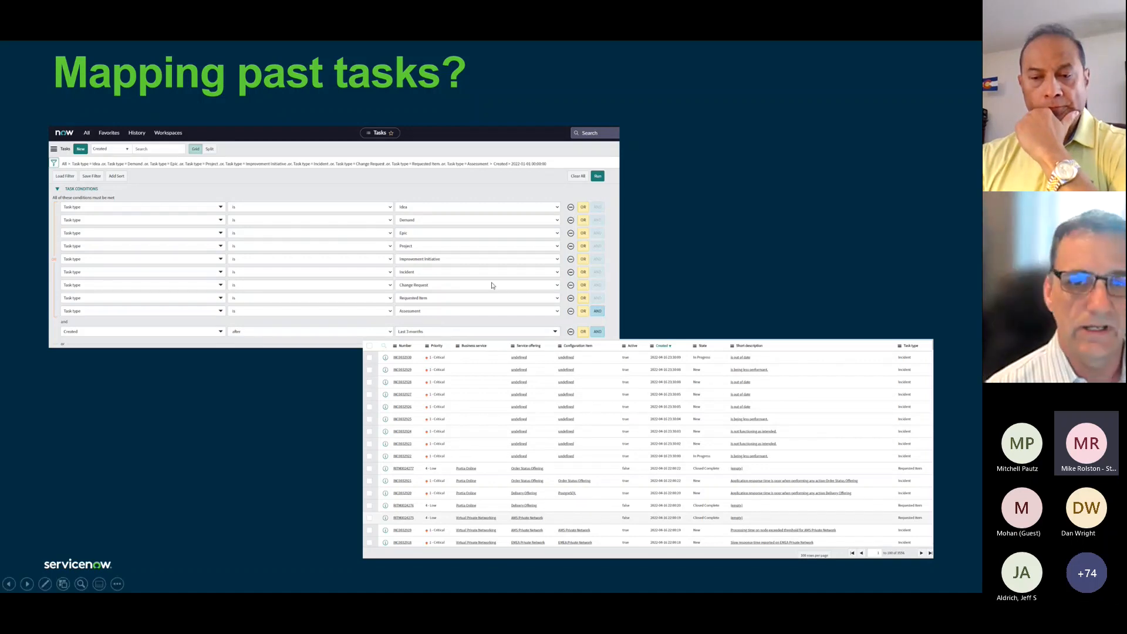
pyautogui.click(259, 455)
pyautogui.click(259, 456)
pyautogui.click(259, 455)
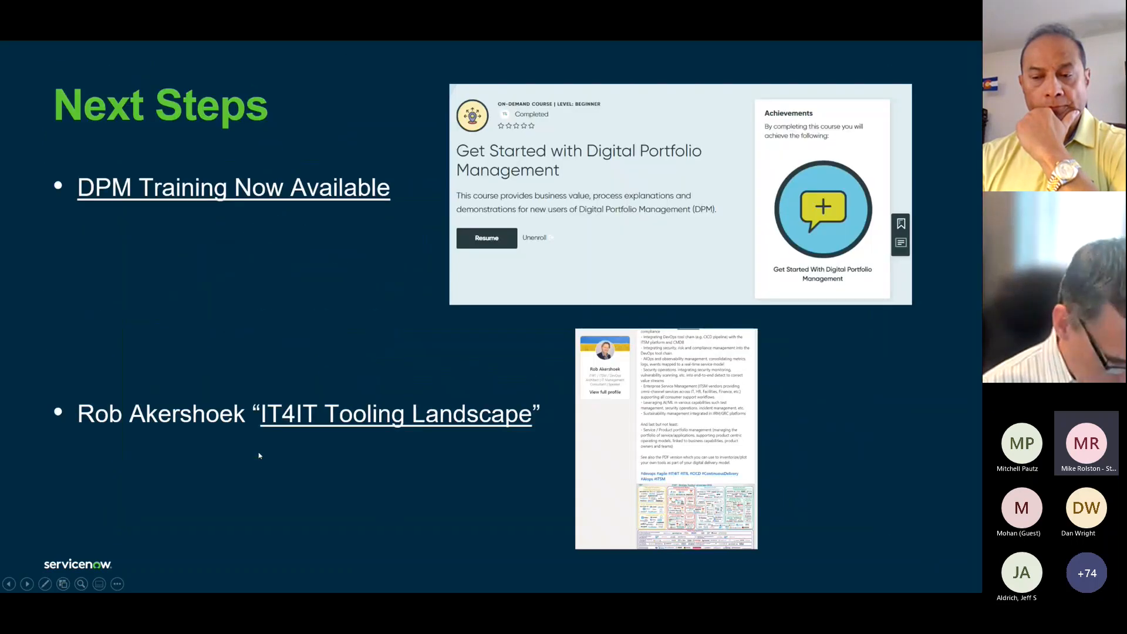
pyautogui.press('Escape')
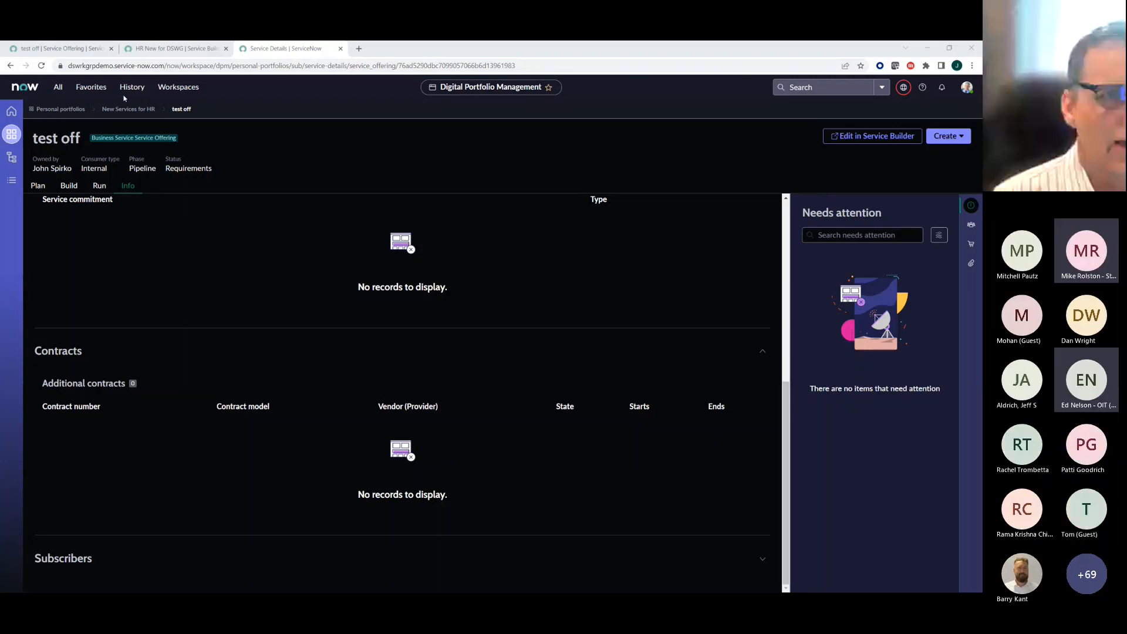
# - Open the favorite list of tasks that map to services and offerings and examine the tasks' business service and offering assignments
pyautogui.click(96, 88)
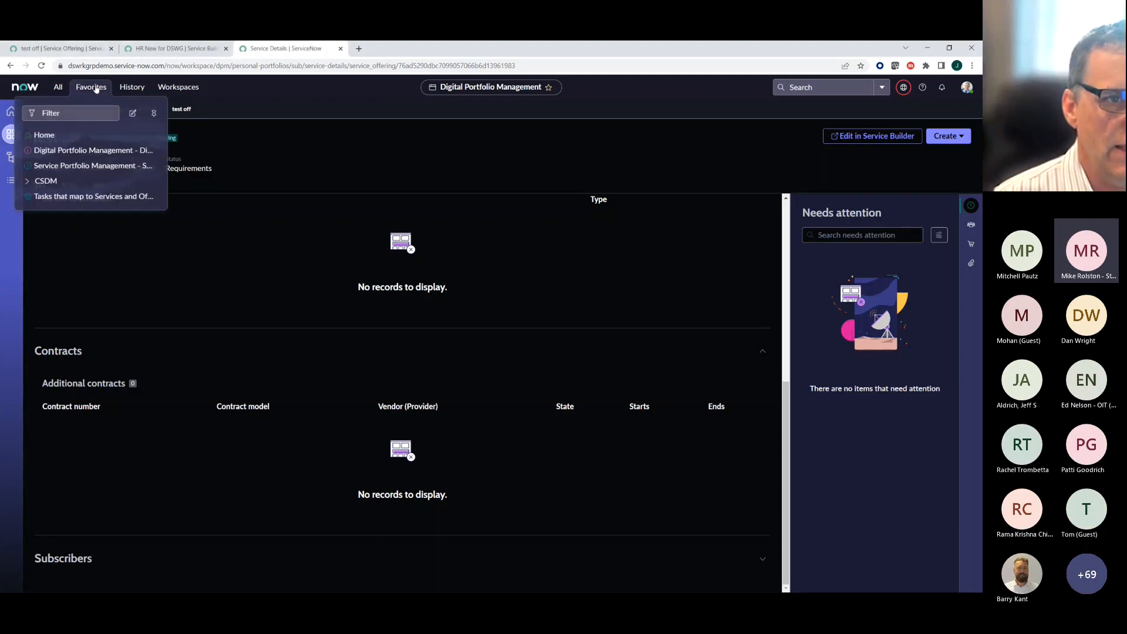
pyautogui.click(59, 199)
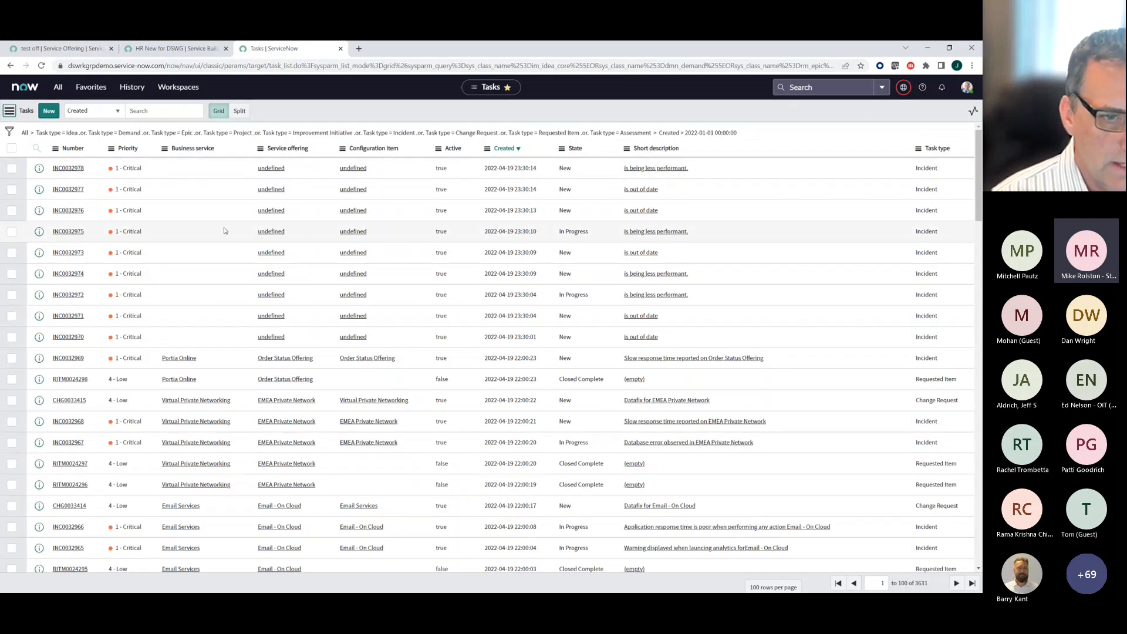
pyautogui.scroll(-10, 224, 231)
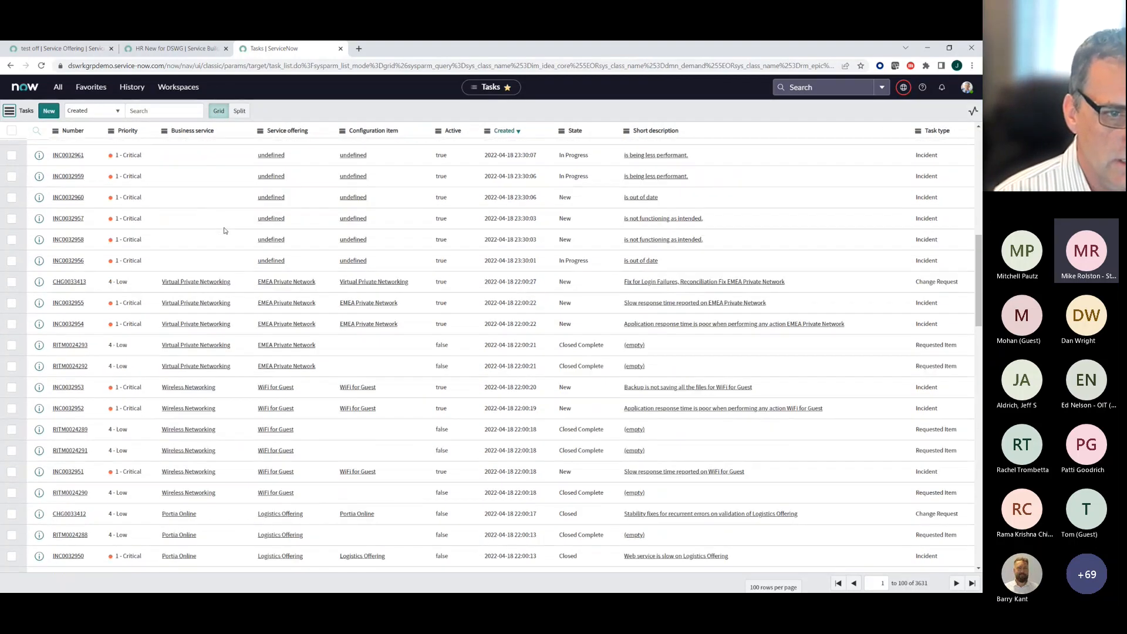
pyautogui.scroll(-15, 224, 231)
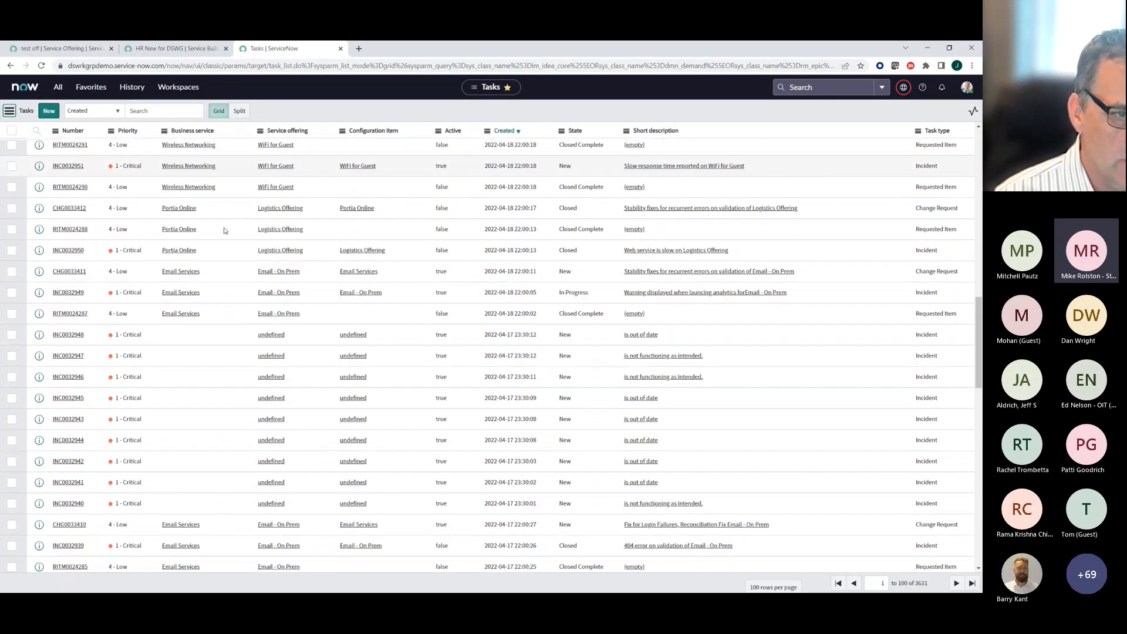
pyautogui.scroll(-1, 223, 230)
pyautogui.scroll(-10, 223, 230)
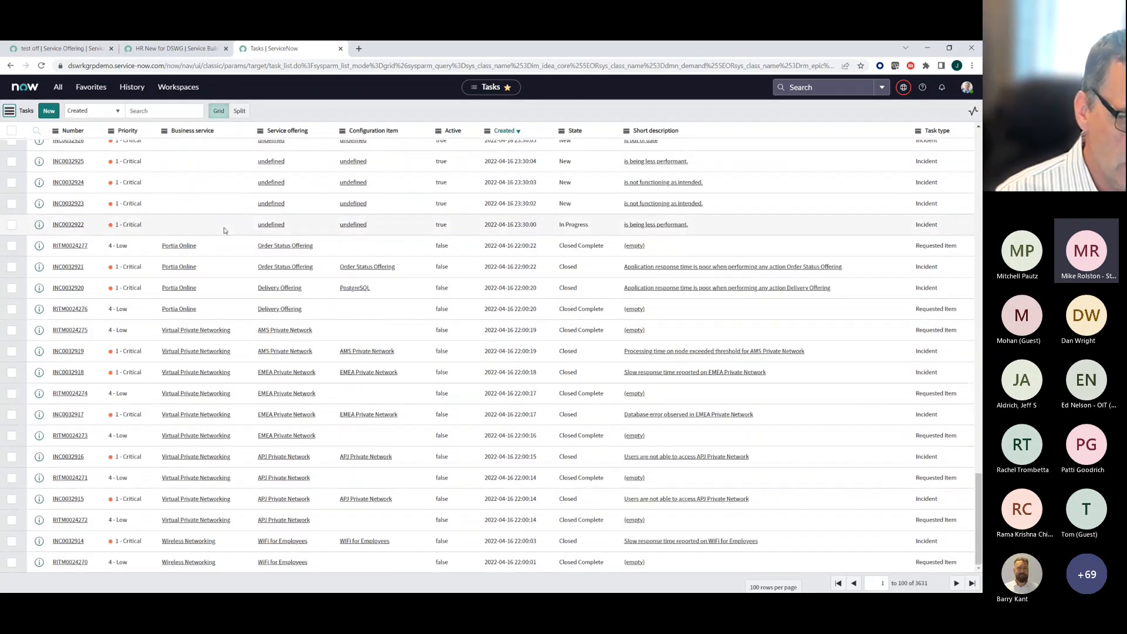
pyautogui.scroll(15, 224, 231)
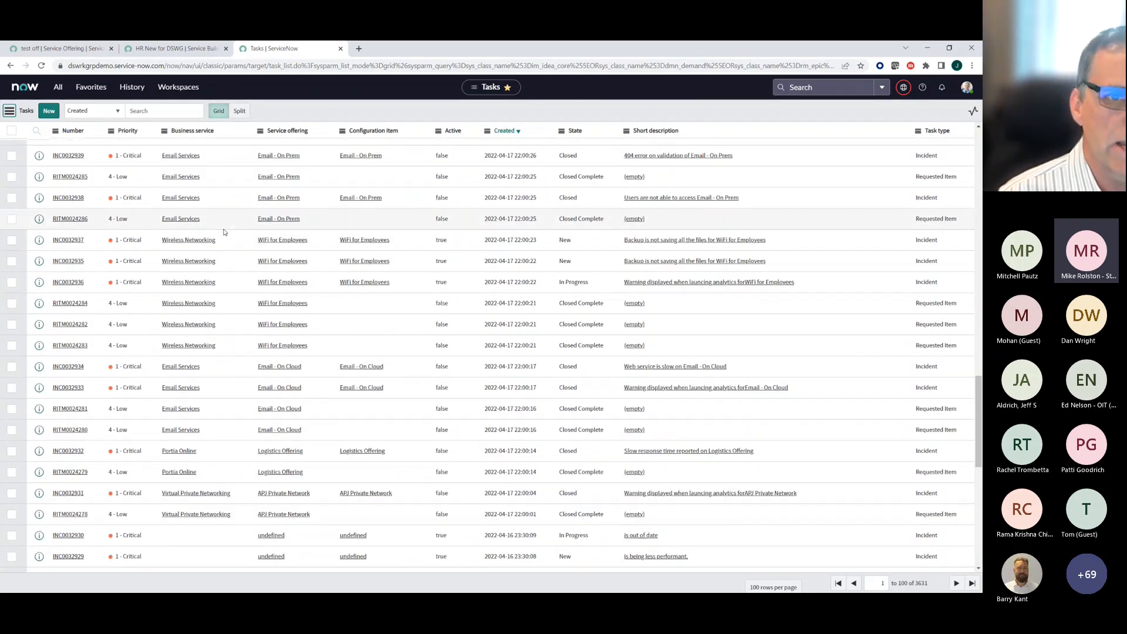
pyautogui.scroll(7, 223, 231)
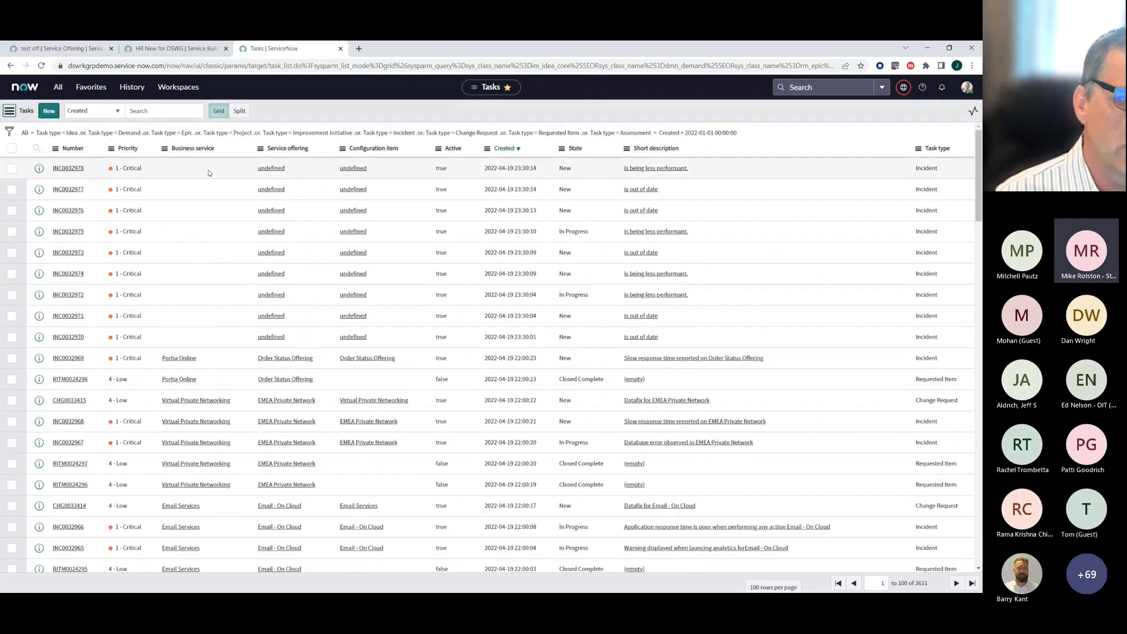
# - Check the options of the Task type column, dismiss them and look through the task list once more
pyautogui.rightClick(922, 151)
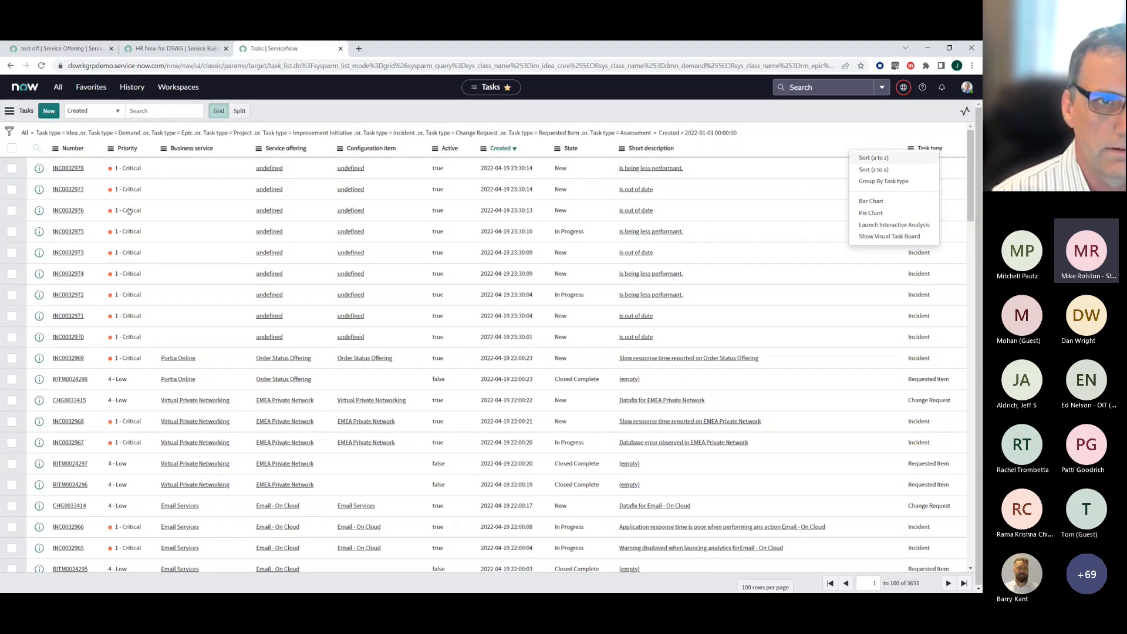
pyautogui.click(194, 198)
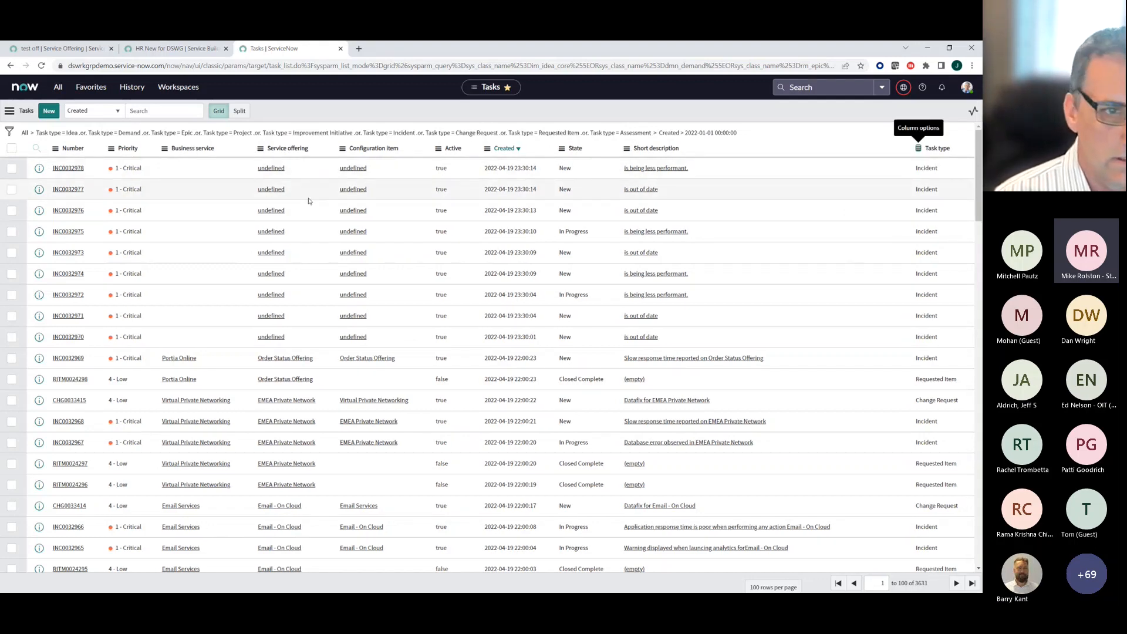
pyautogui.scroll(-15, 309, 201)
pyautogui.scroll(-15, 309, 201)
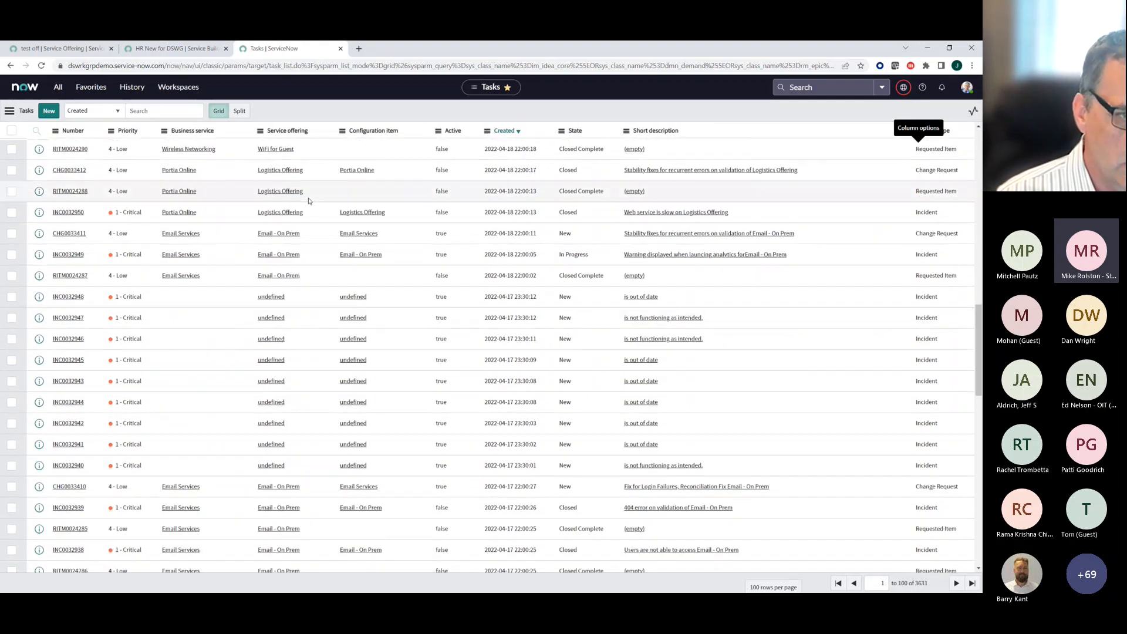
pyautogui.scroll(-5, 309, 201)
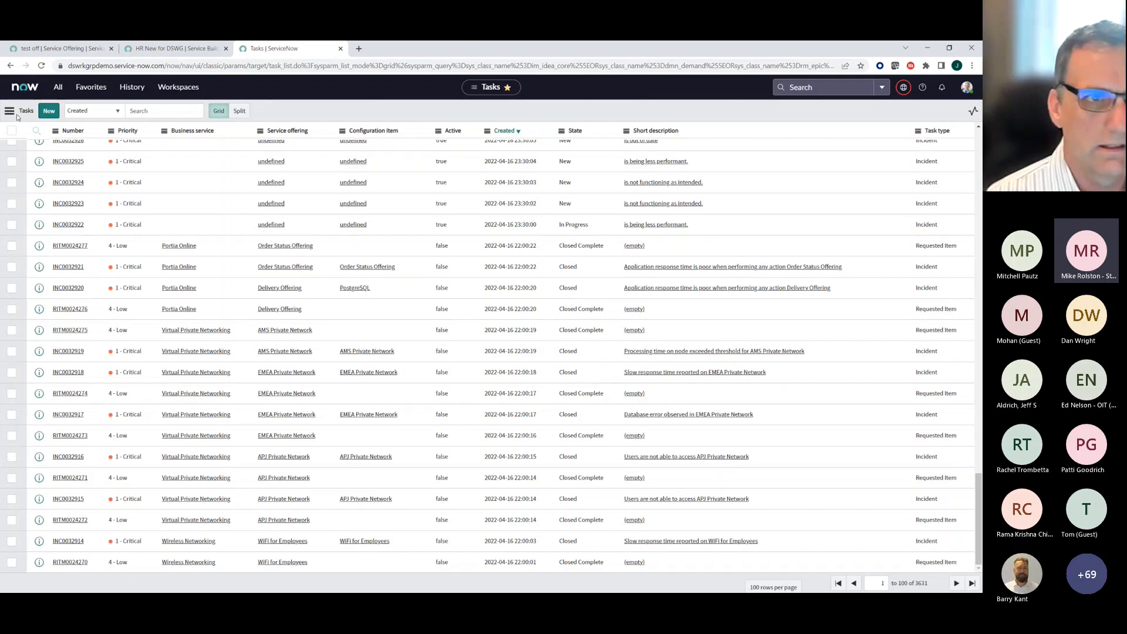
pyautogui.scroll(10, 83, 176)
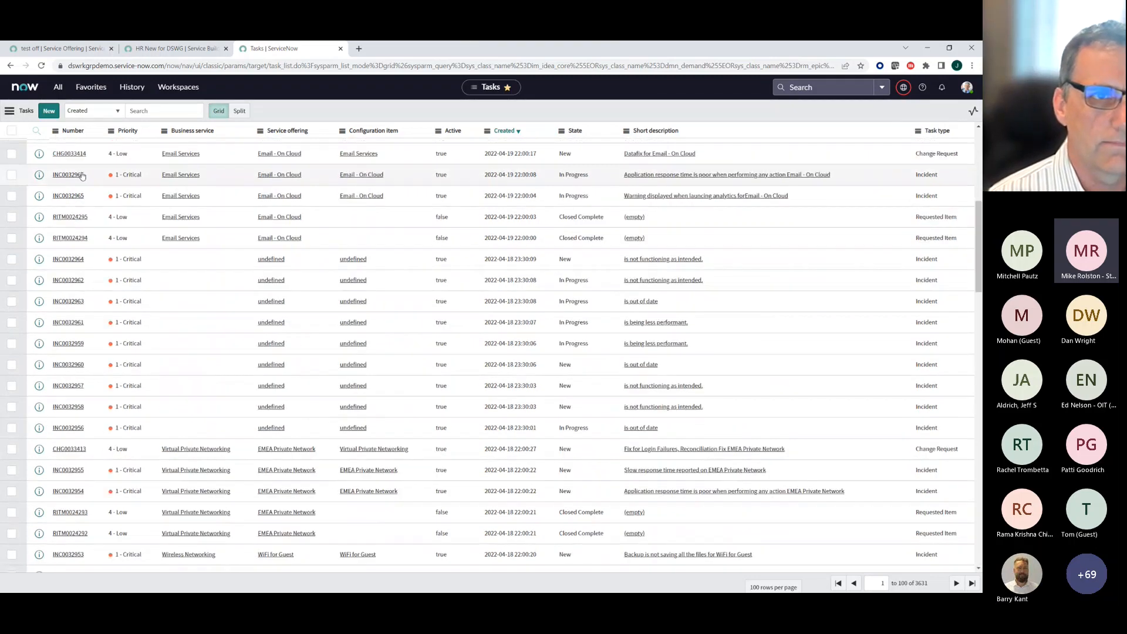
pyautogui.scroll(5, 82, 176)
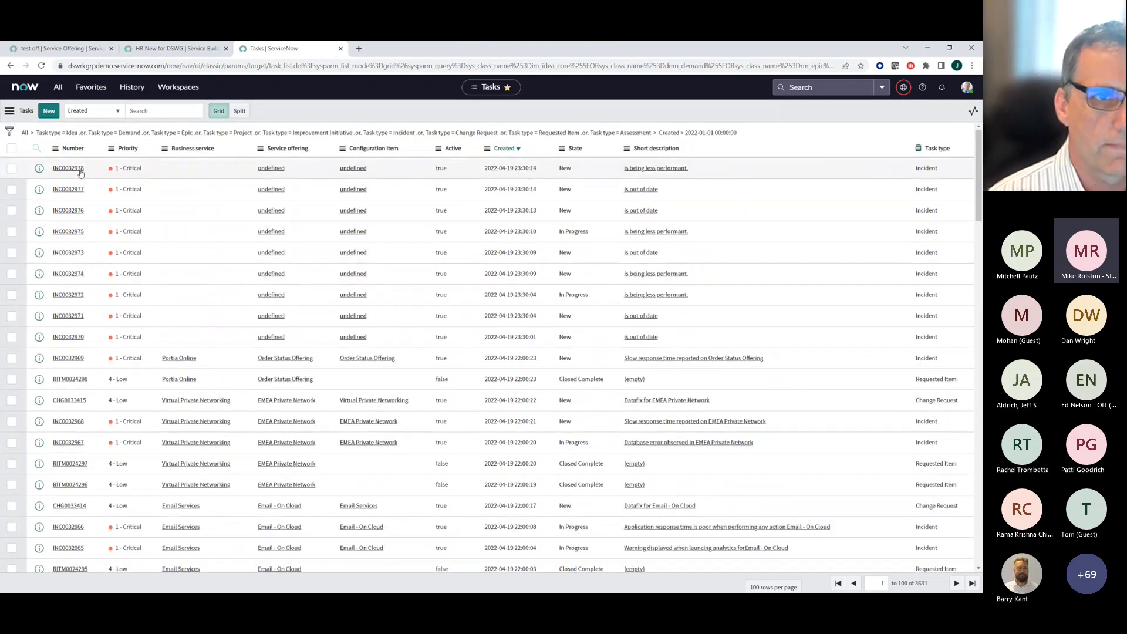
# - Show the task list's filter conditions and try to replace the first Task type value, im_idea_core, with "idea"
pyautogui.click(9, 132)
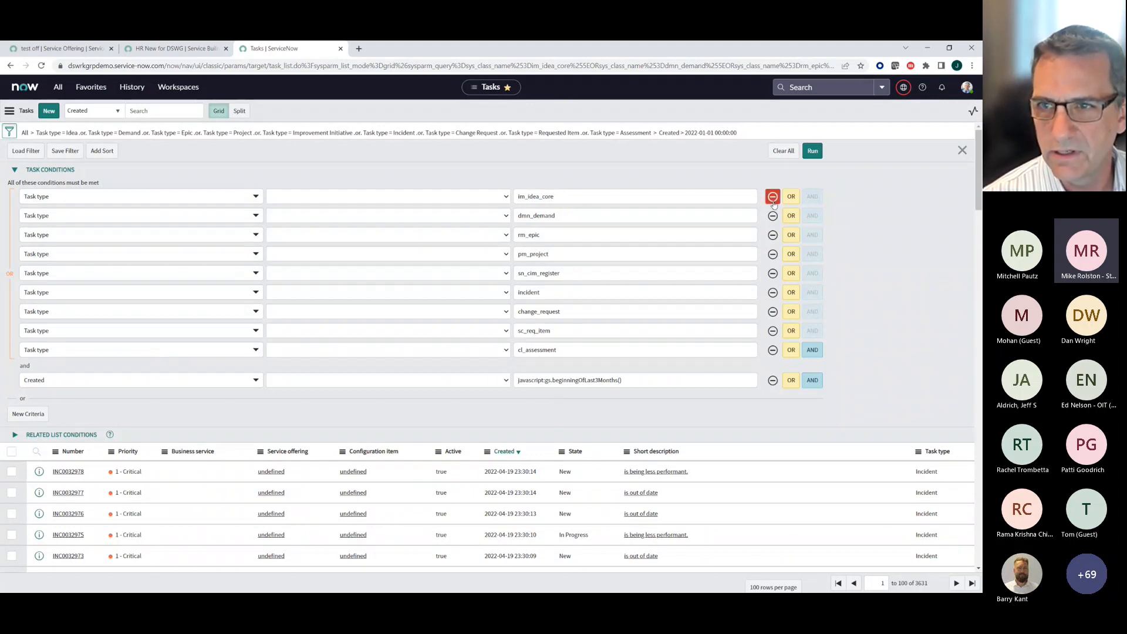
pyautogui.doubleClick(623, 198)
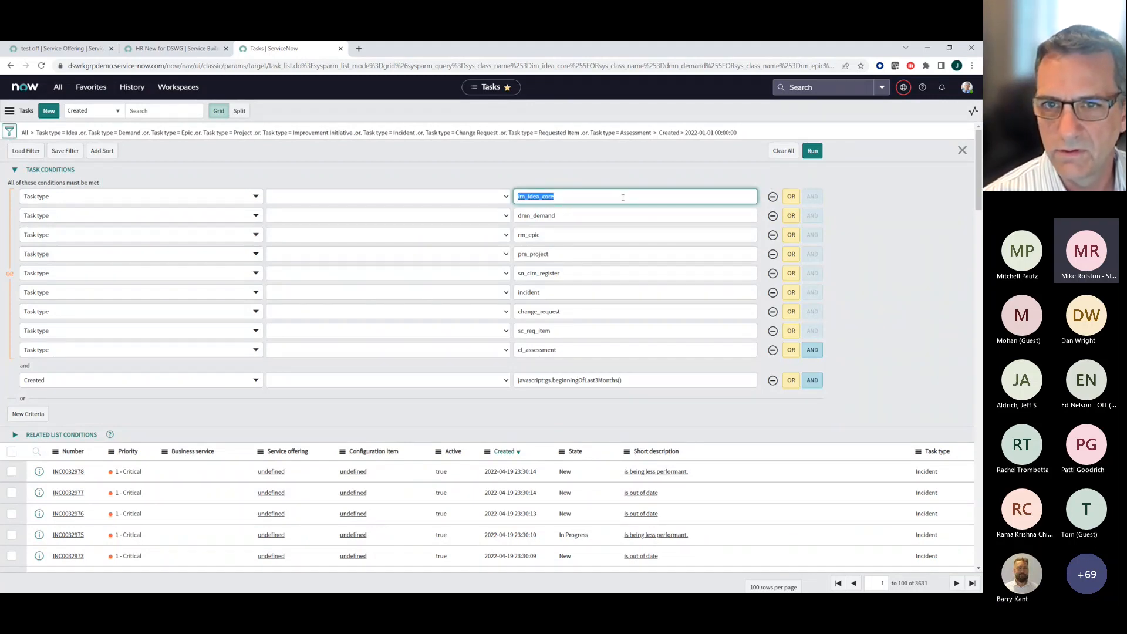
pyautogui.write('idea')
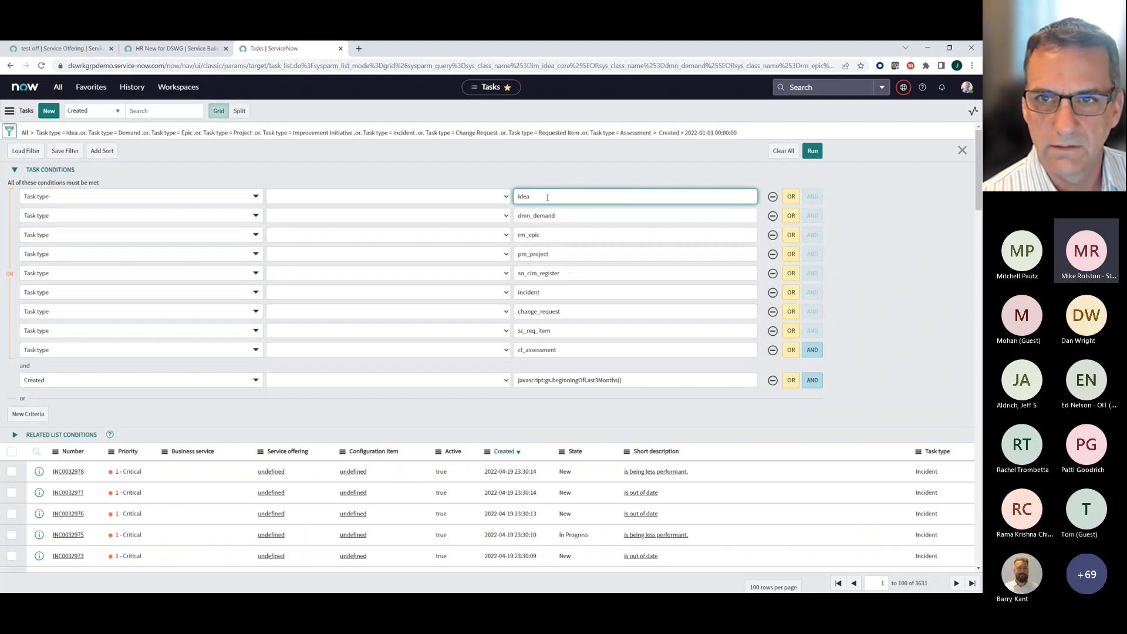
pyautogui.moveTo(546, 197); pyautogui.dragTo(500, 208)
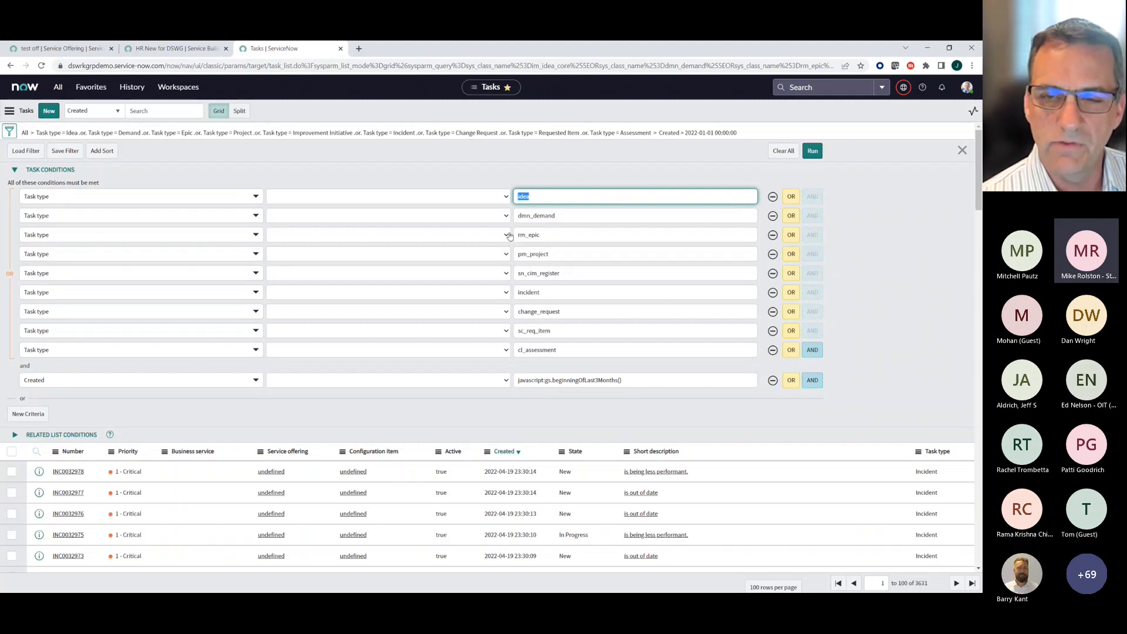
pyautogui.press('BackSpace')
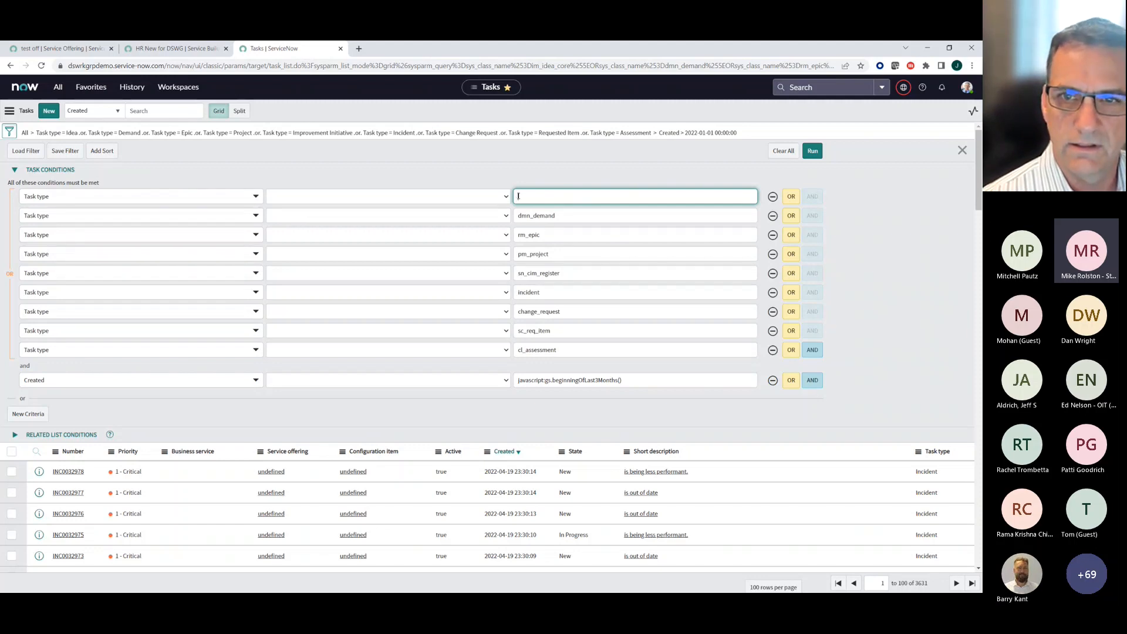
pyautogui.write('s')
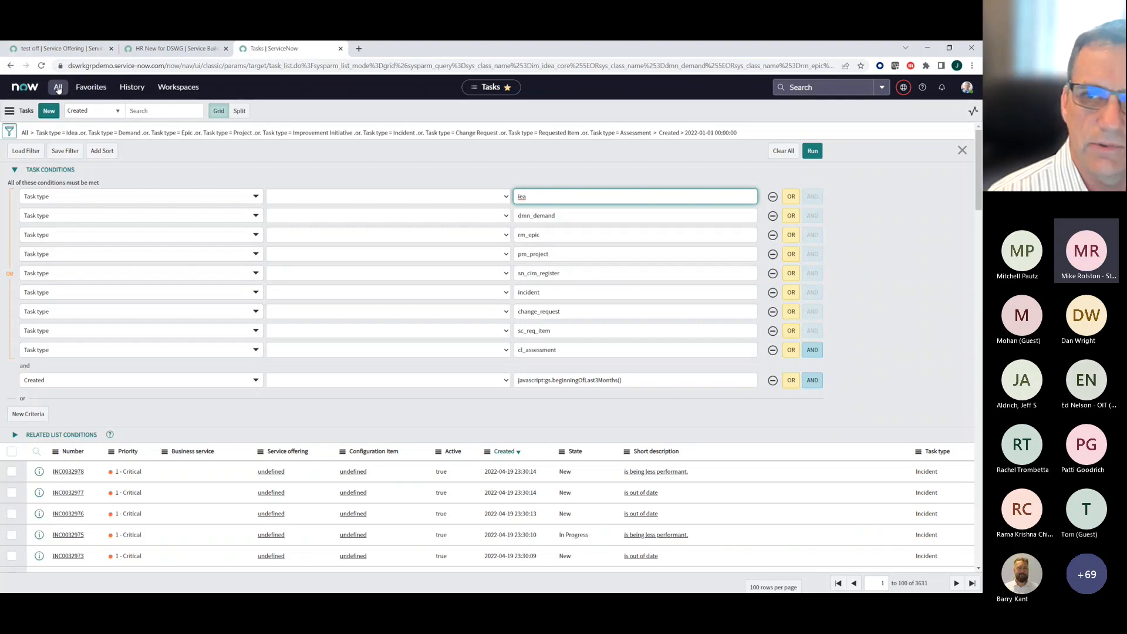
# - Try to open the idea table's record list with the navigator entry "idea.list"
pyautogui.click(58, 88)
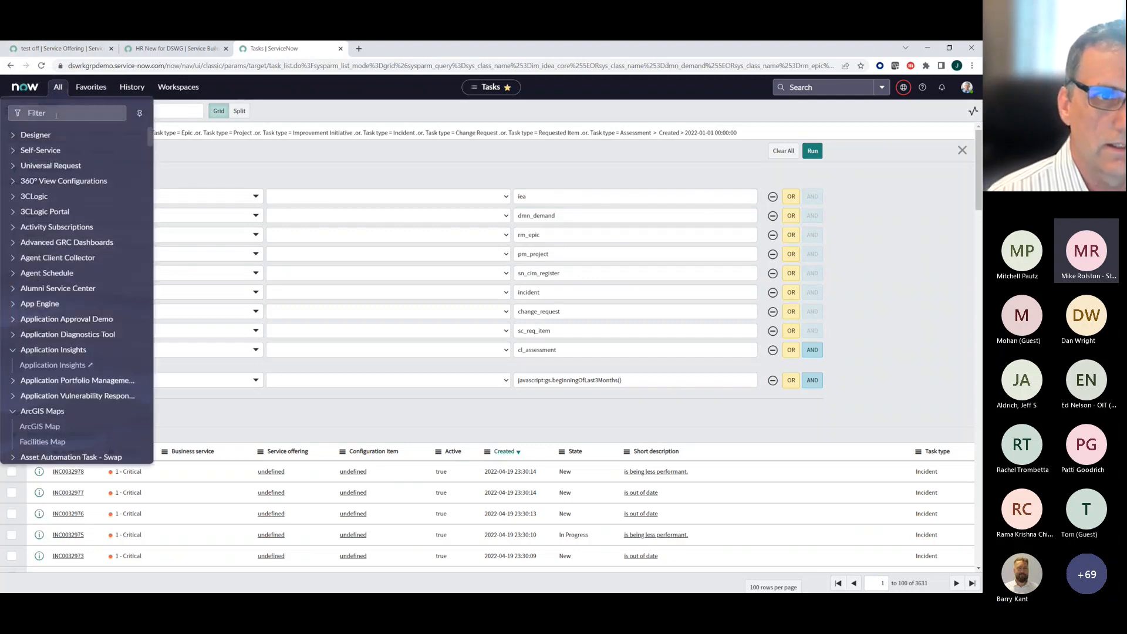
pyautogui.write('idea')
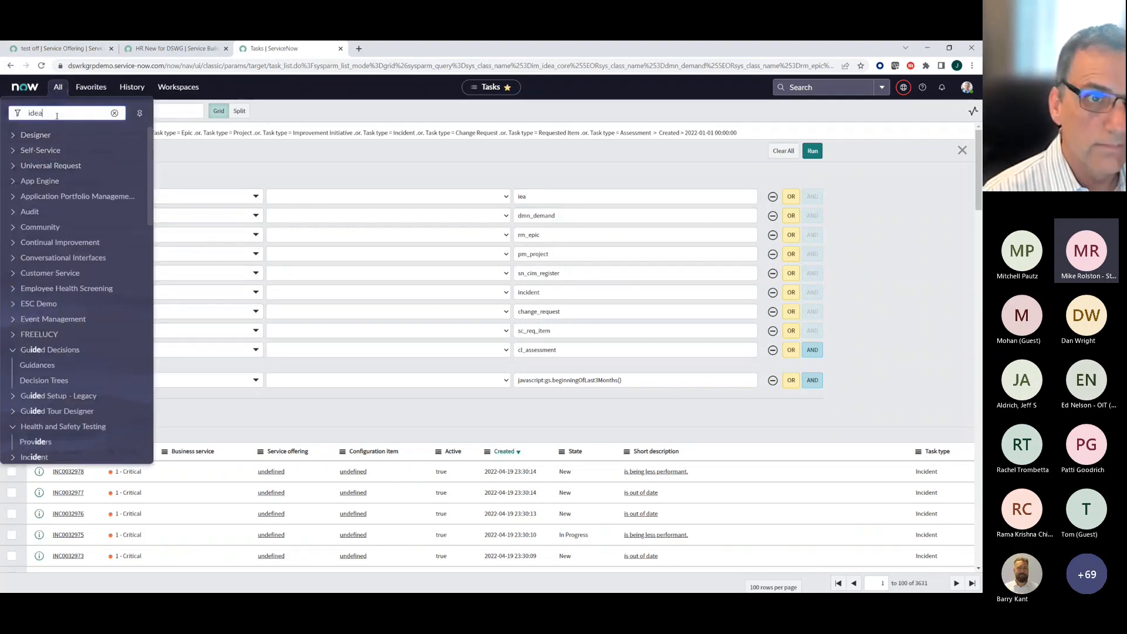
pyautogui.write('.list')
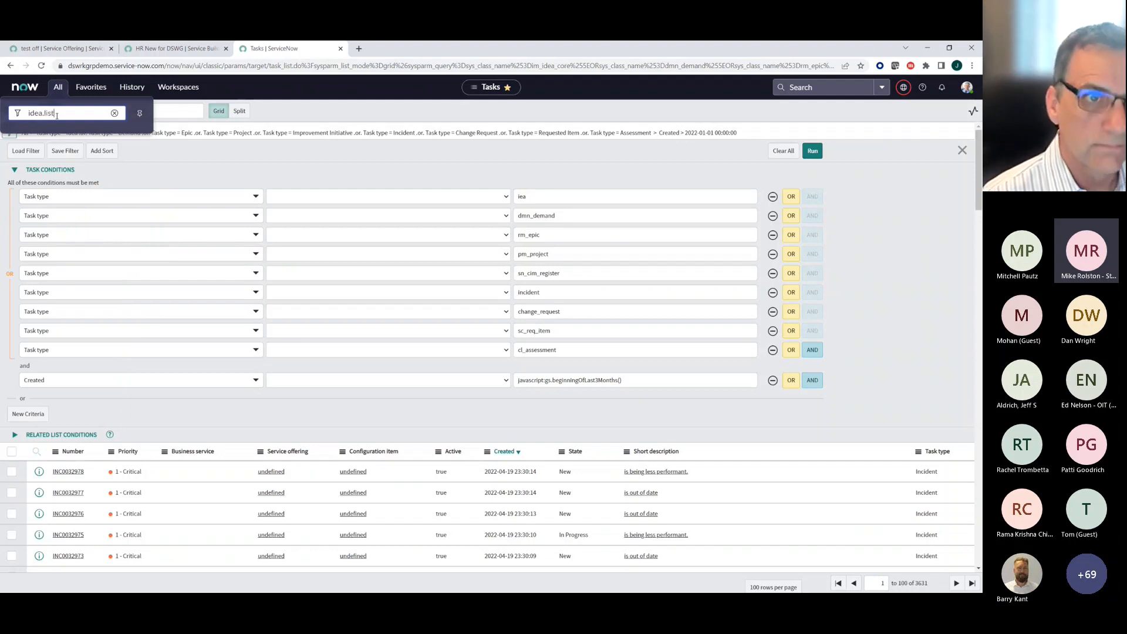
pyautogui.press('Return')
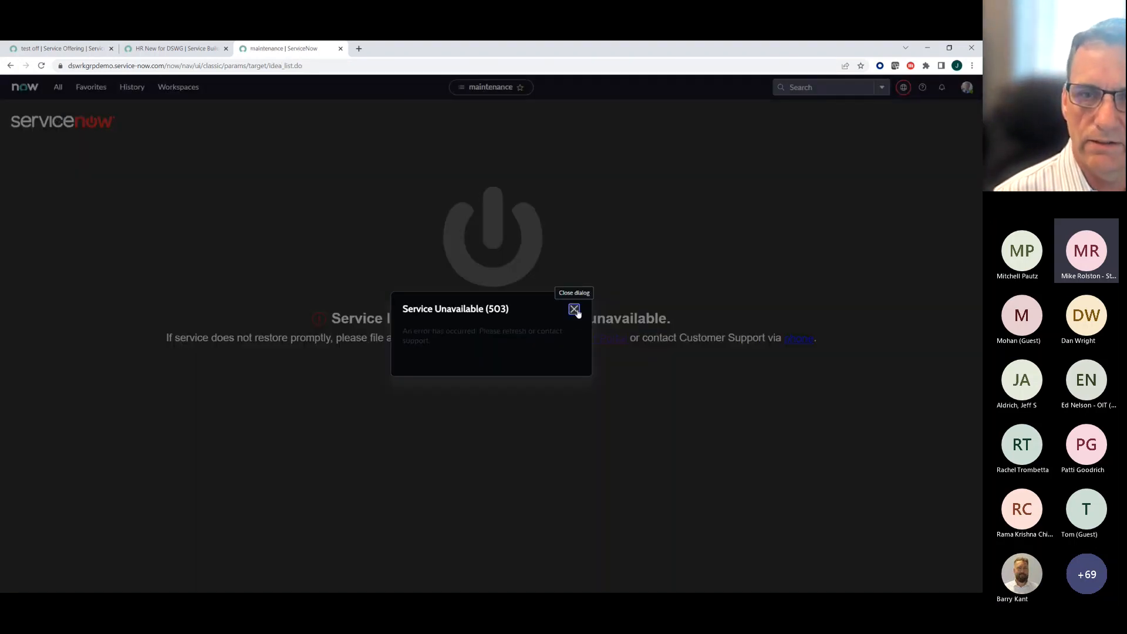
pyautogui.click(574, 309)
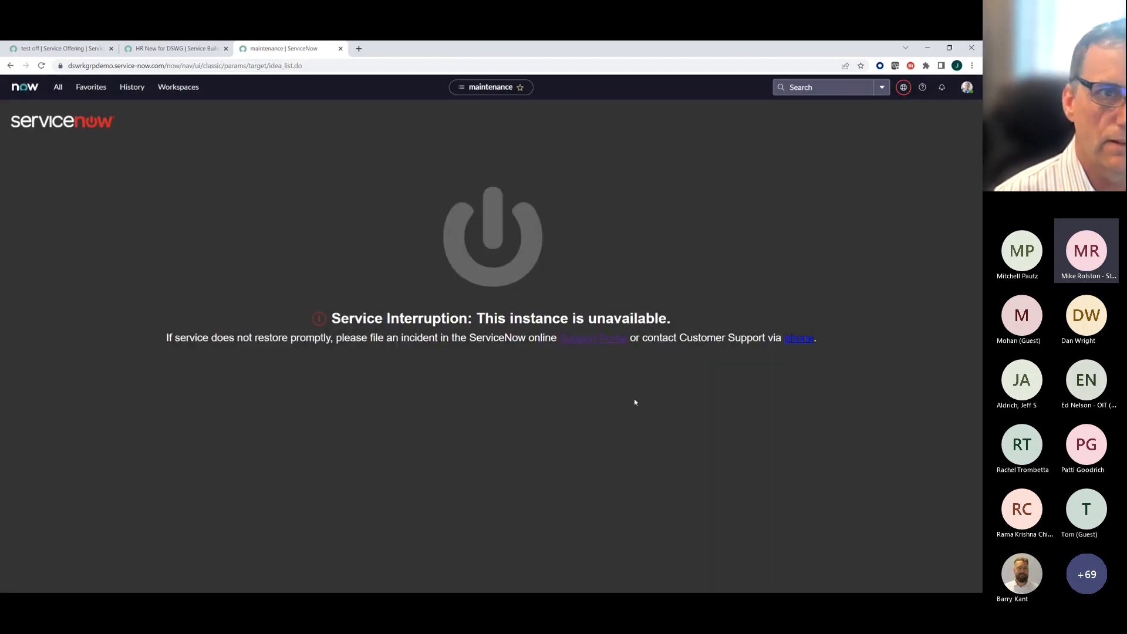
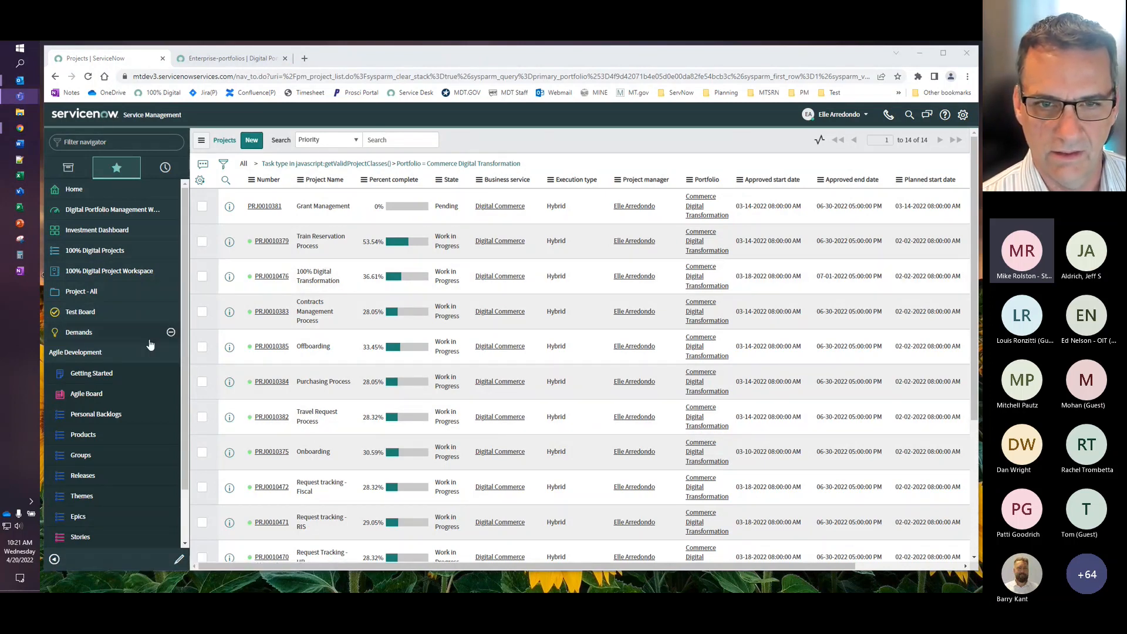
# - Open the favorite Demands list and the 100% Digital Projects list to review their records
pyautogui.click(127, 340)
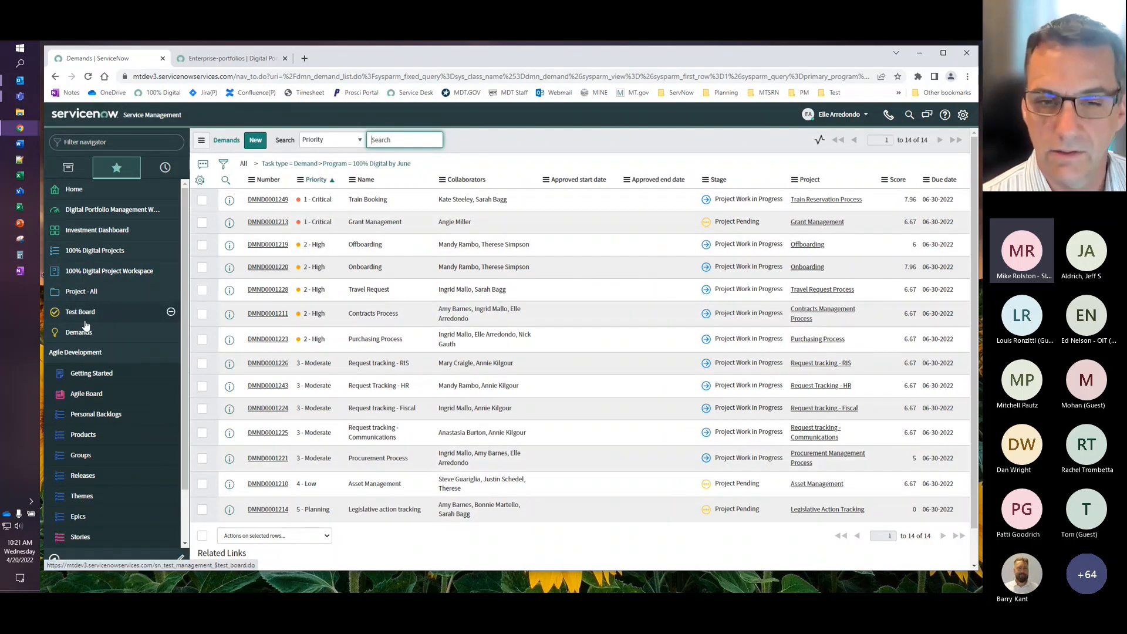
pyautogui.click(95, 258)
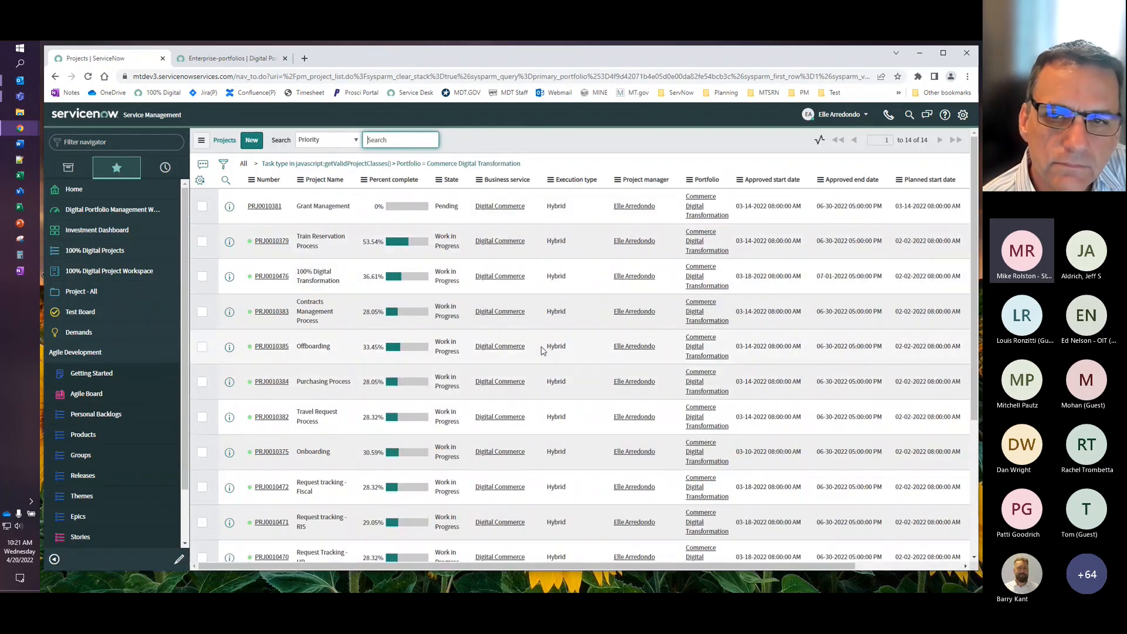
# - Look through the 100% Digital Project Workspace and open the Train Reservation Process project's planning view
pyautogui.click(82, 276)
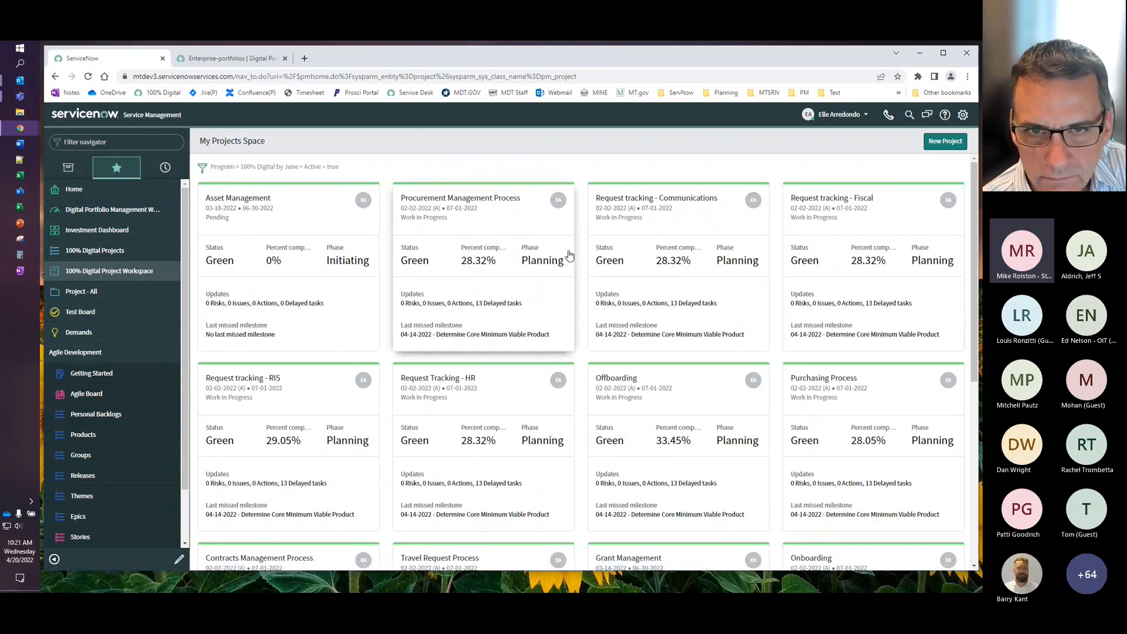
pyautogui.scroll(-3, 569, 254)
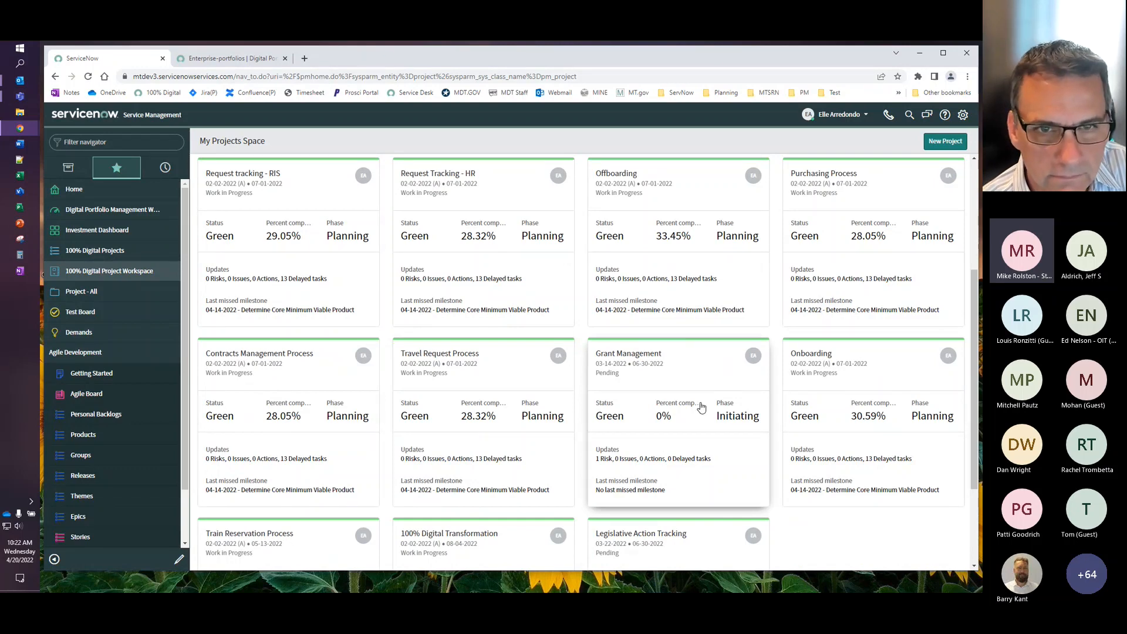
pyautogui.scroll(-1, 664, 437)
pyautogui.click(271, 514)
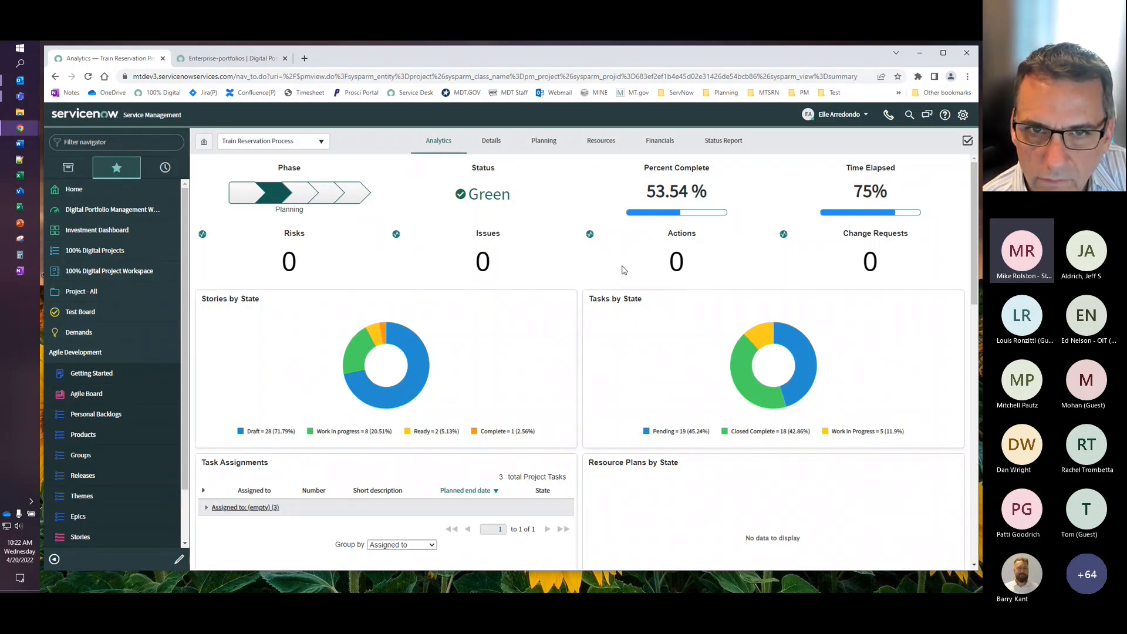
pyautogui.click(541, 144)
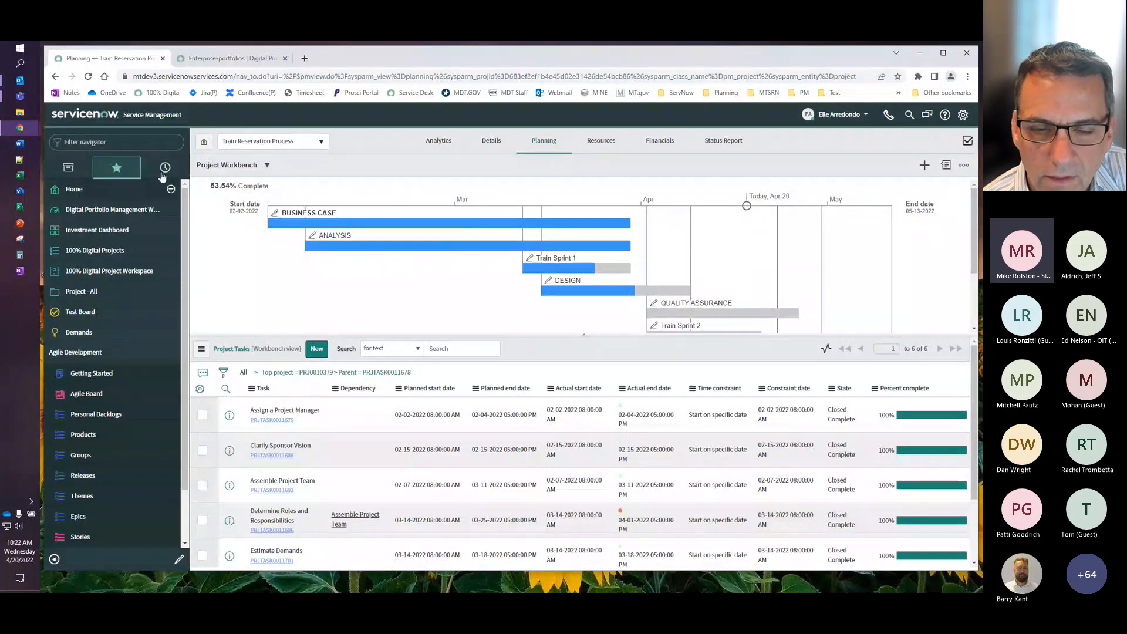
# - Switch to the Digital Portfolio Management workspace and look at its personal portfolios and enterprise portfolios pages
pyautogui.click(127, 213)
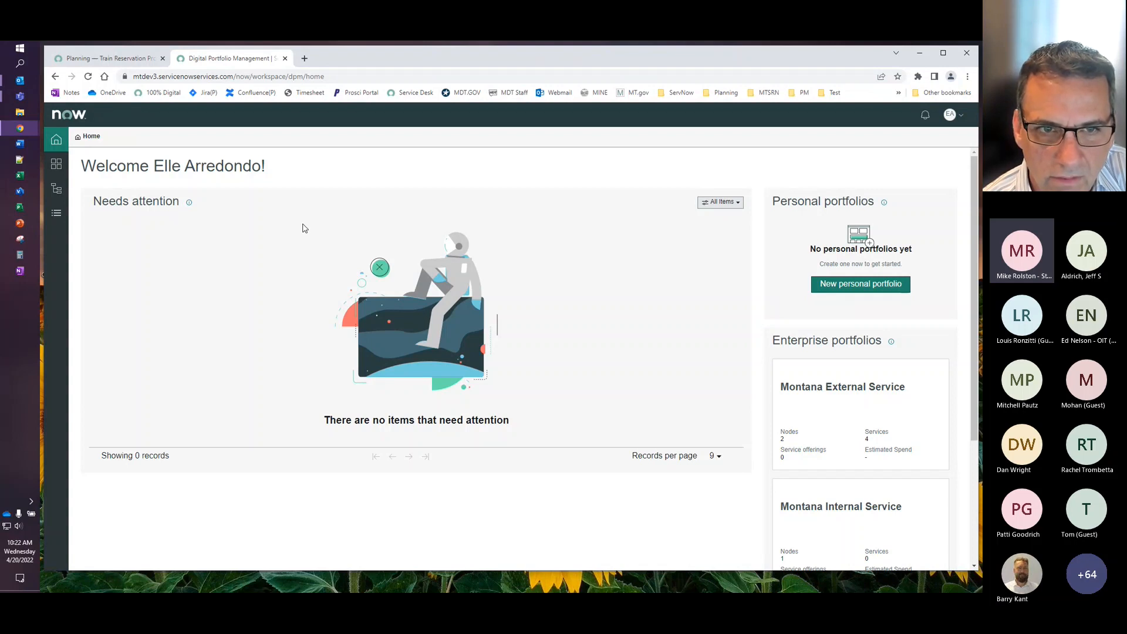
pyautogui.click(58, 166)
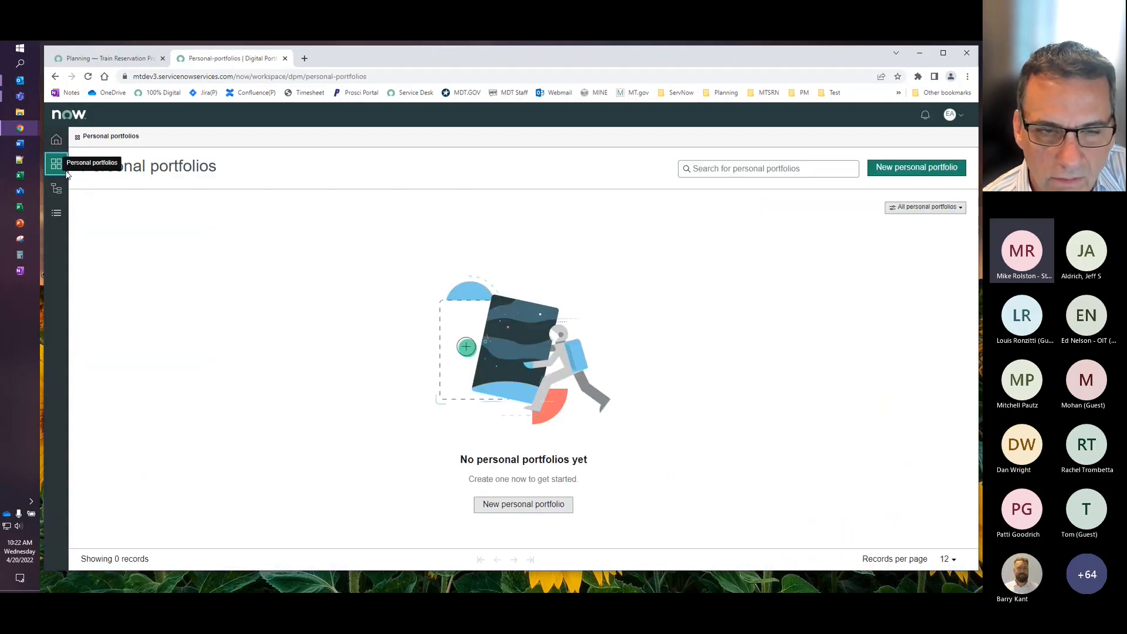
pyautogui.click(61, 189)
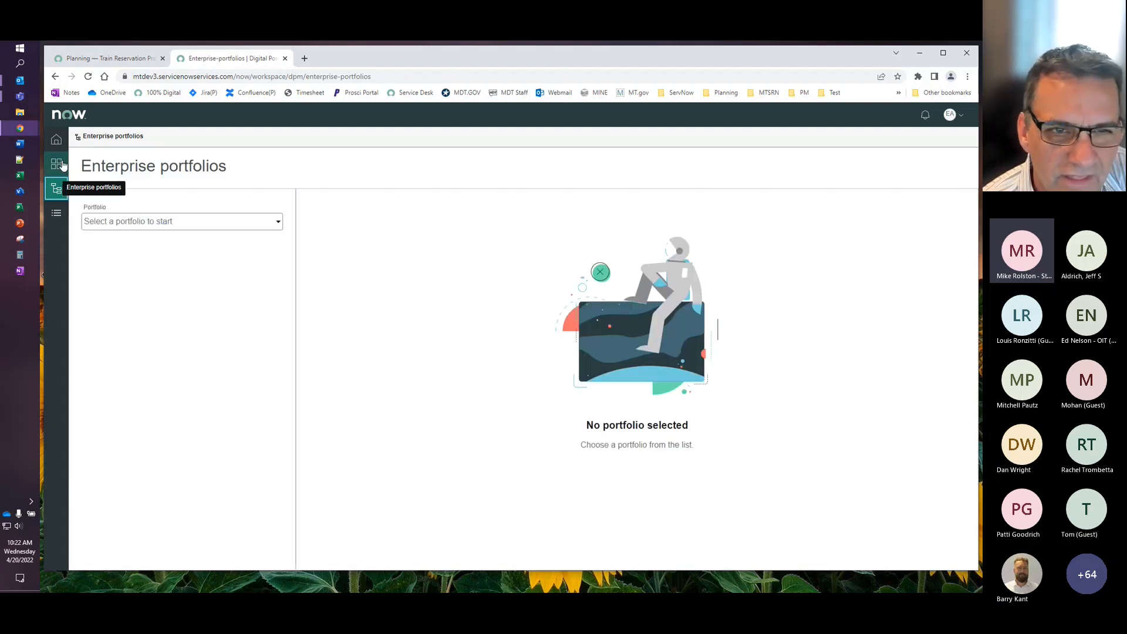
pyautogui.click(56, 169)
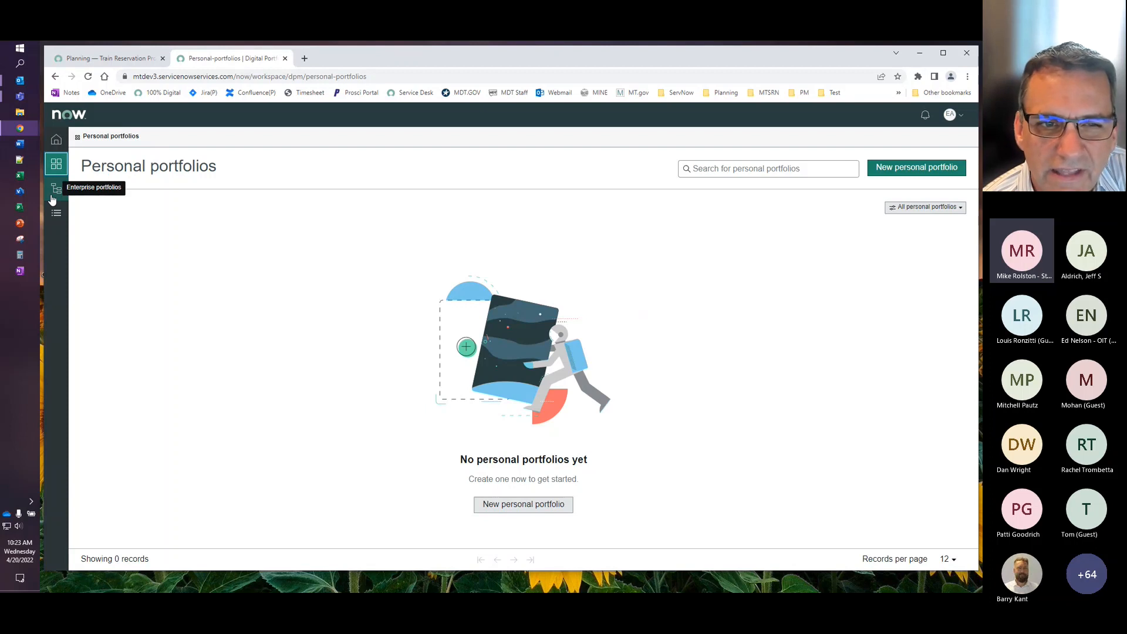
# - Show the State of Montana Digital Services portfolio under the enterprise portfolios and check which other portfolios are available
pyautogui.click(52, 200)
pyautogui.click(254, 225)
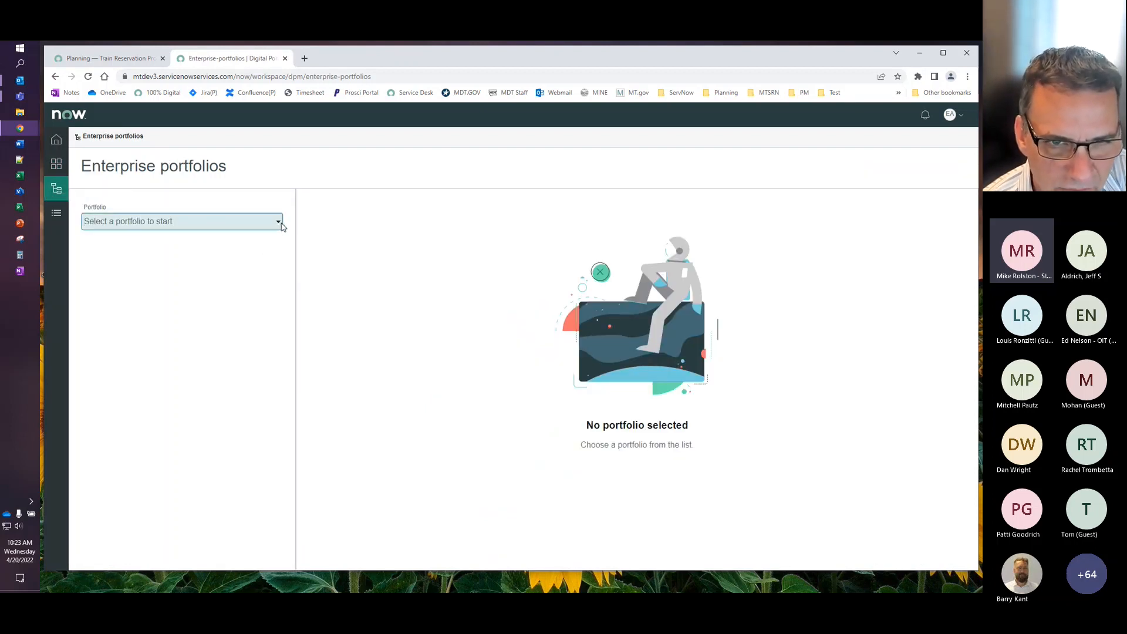
pyautogui.click(281, 224)
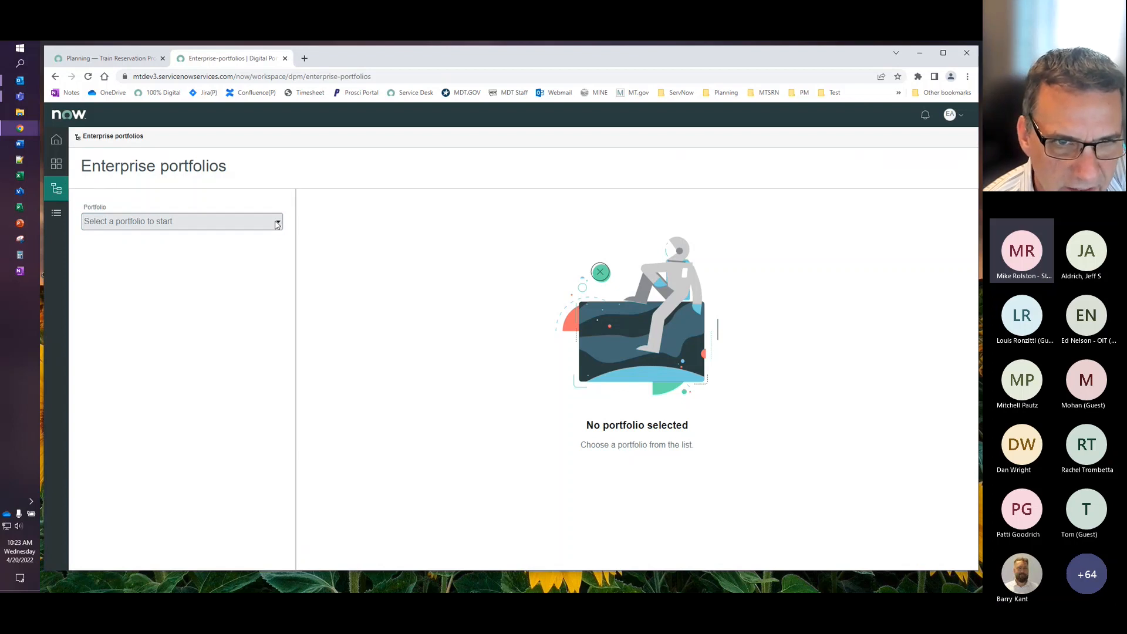
pyautogui.click(190, 224)
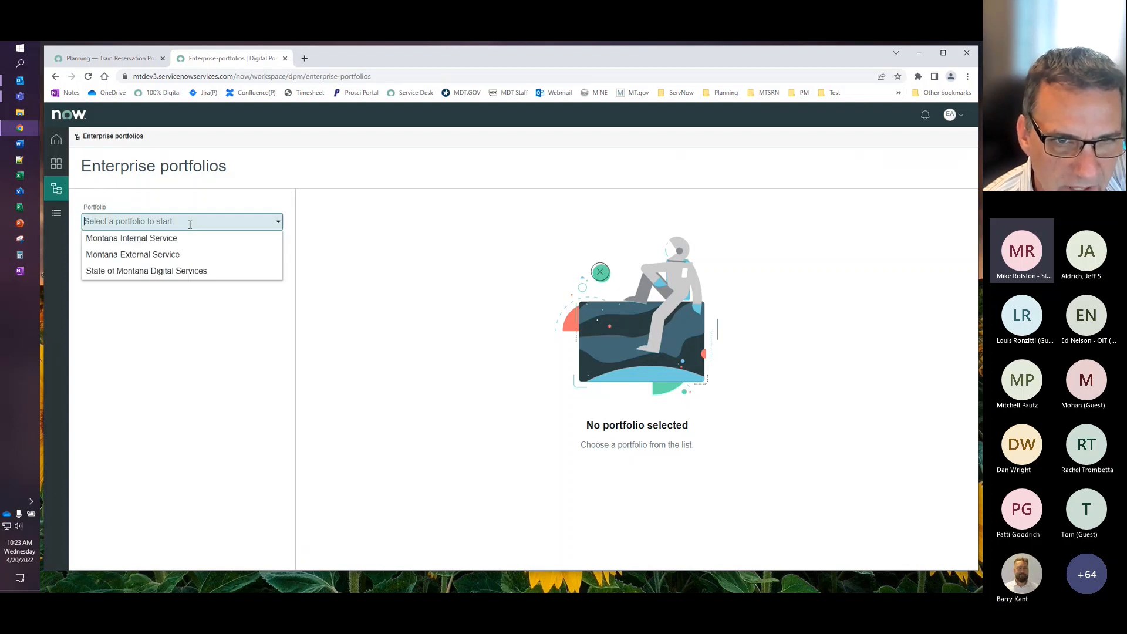
pyautogui.click(169, 272)
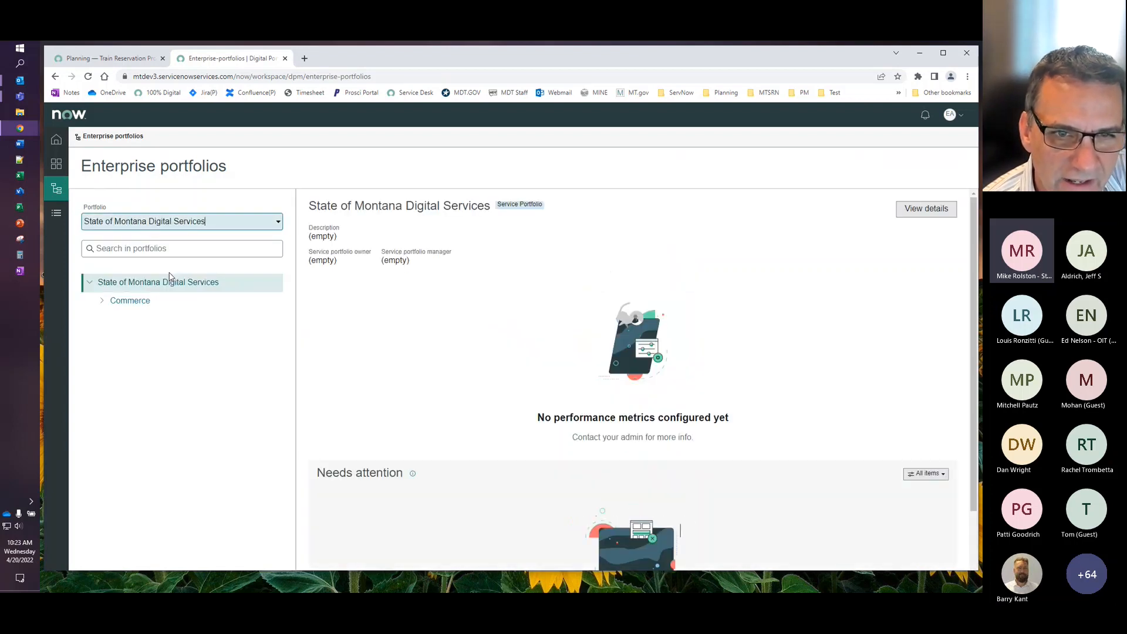
pyautogui.click(282, 226)
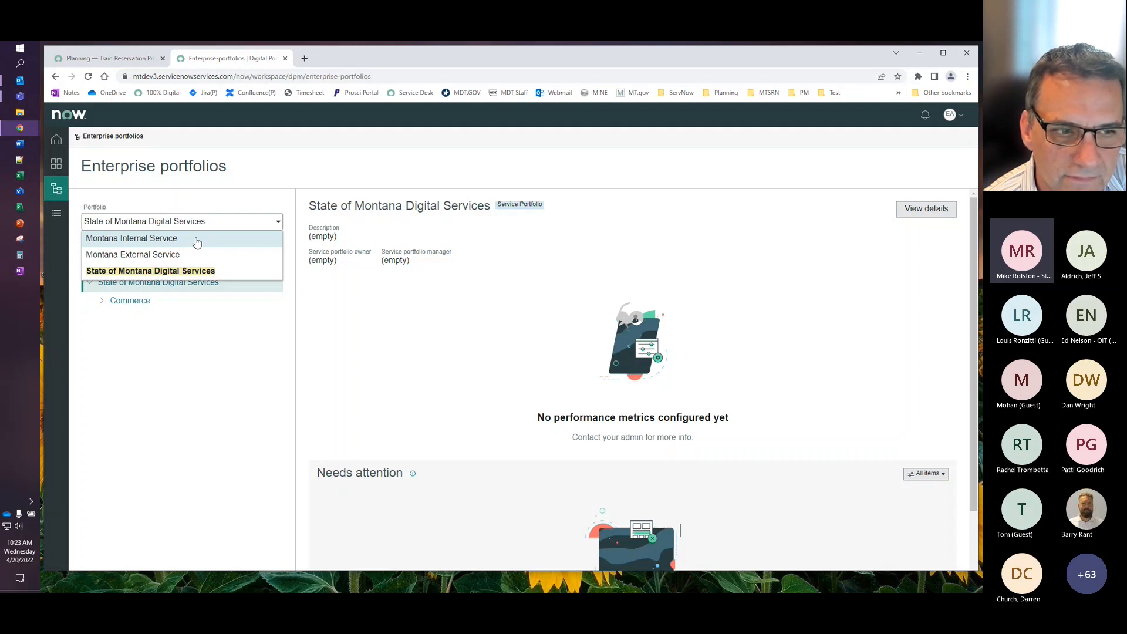
pyautogui.click(184, 330)
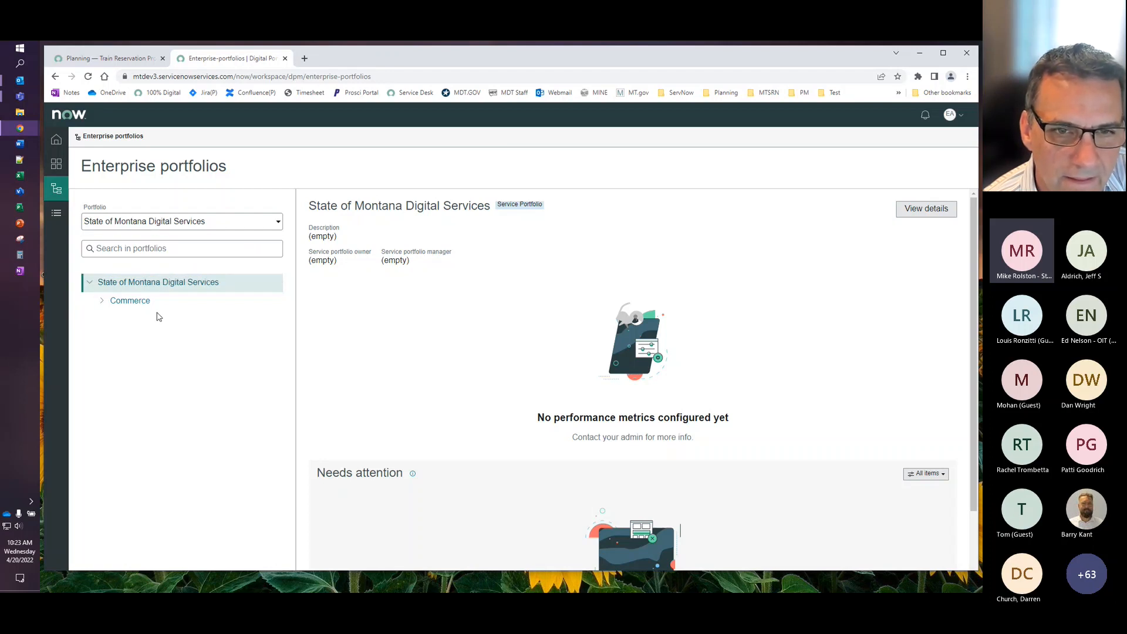
# - Open the details of the portfolio's Commerce group and list its services
pyautogui.click(137, 304)
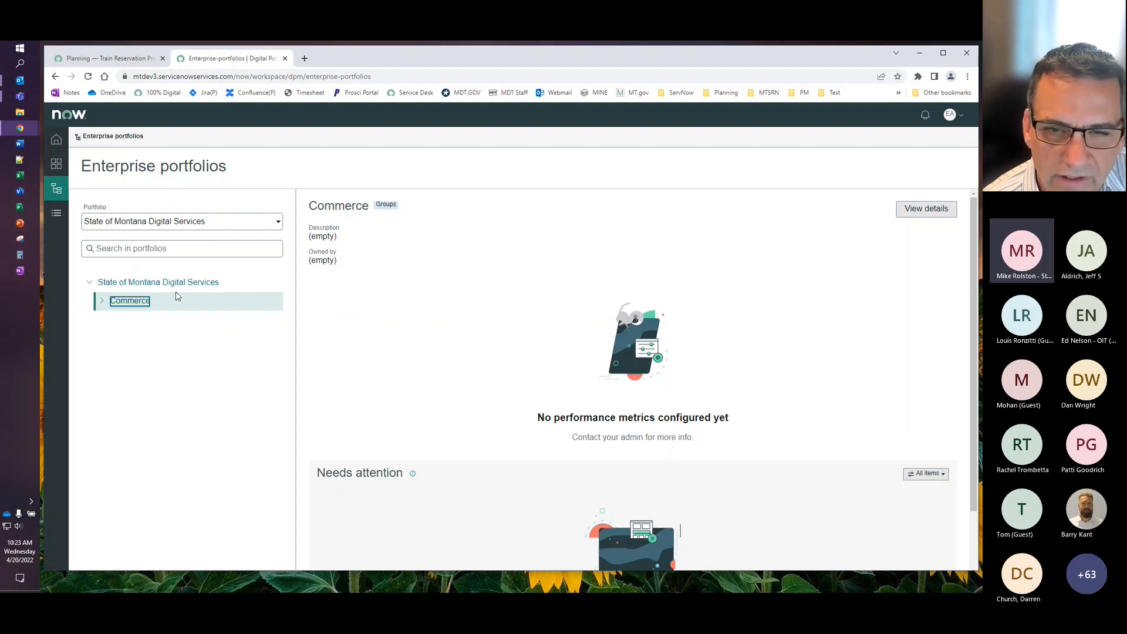
pyautogui.click(928, 210)
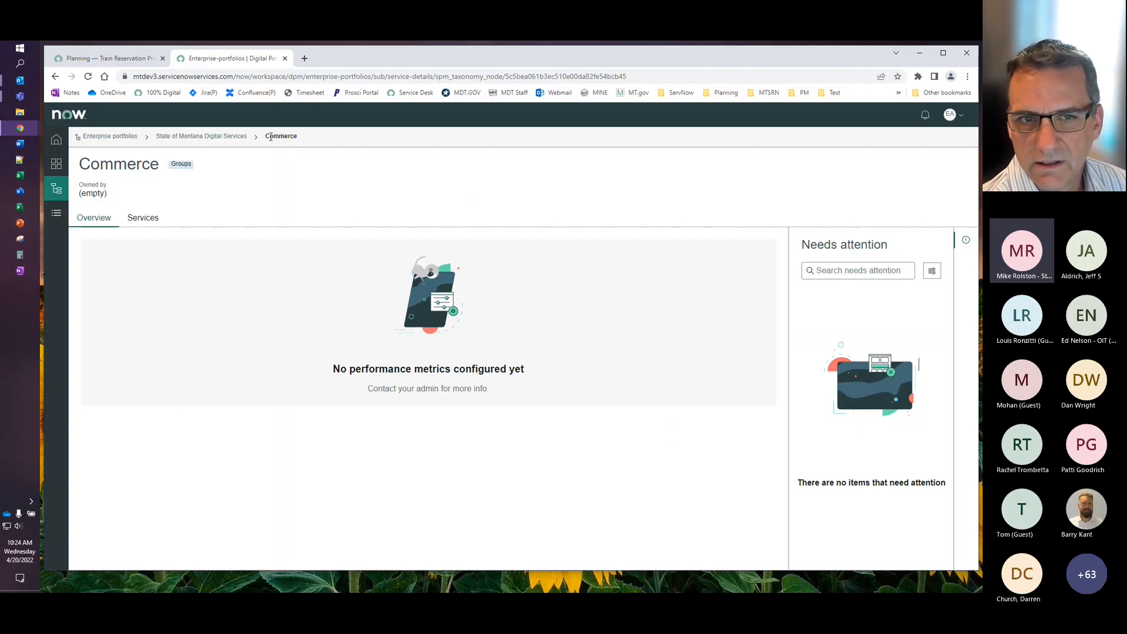
pyautogui.moveTo(266, 137); pyautogui.dragTo(303, 138)
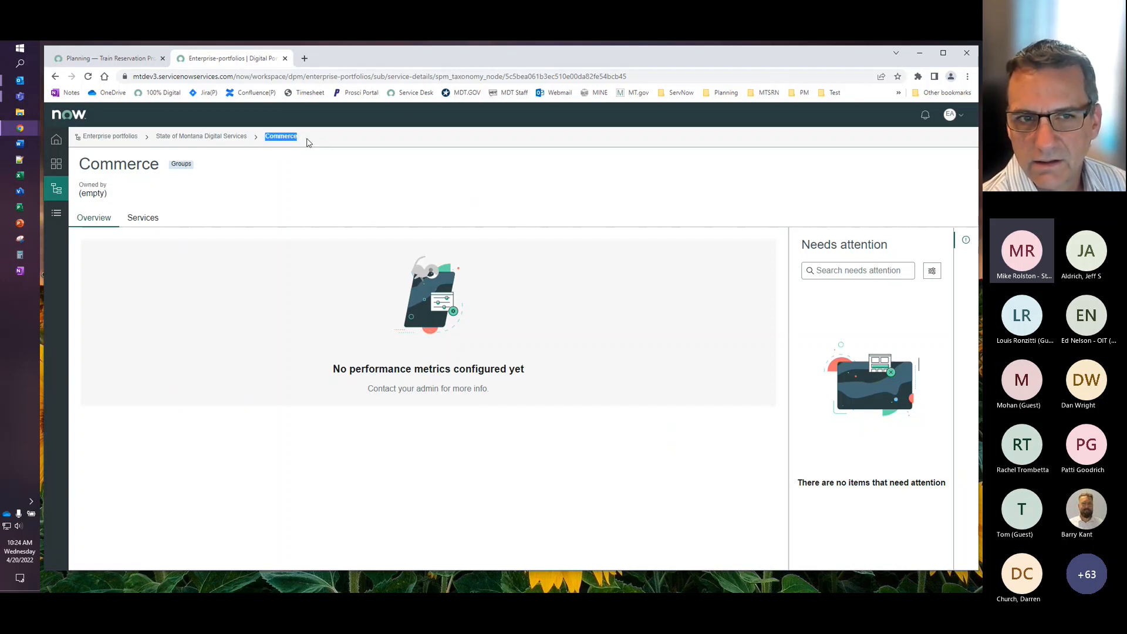
pyautogui.click(152, 223)
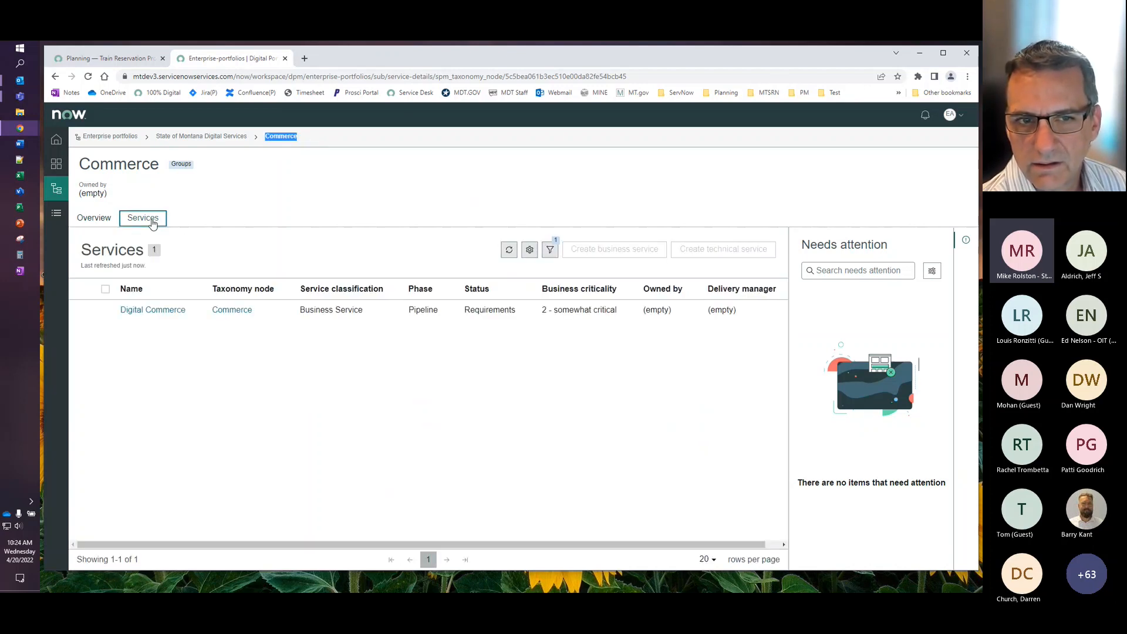
# - Open the Digital Commerce business service and examine its planning summary and demands
pyautogui.click(154, 311)
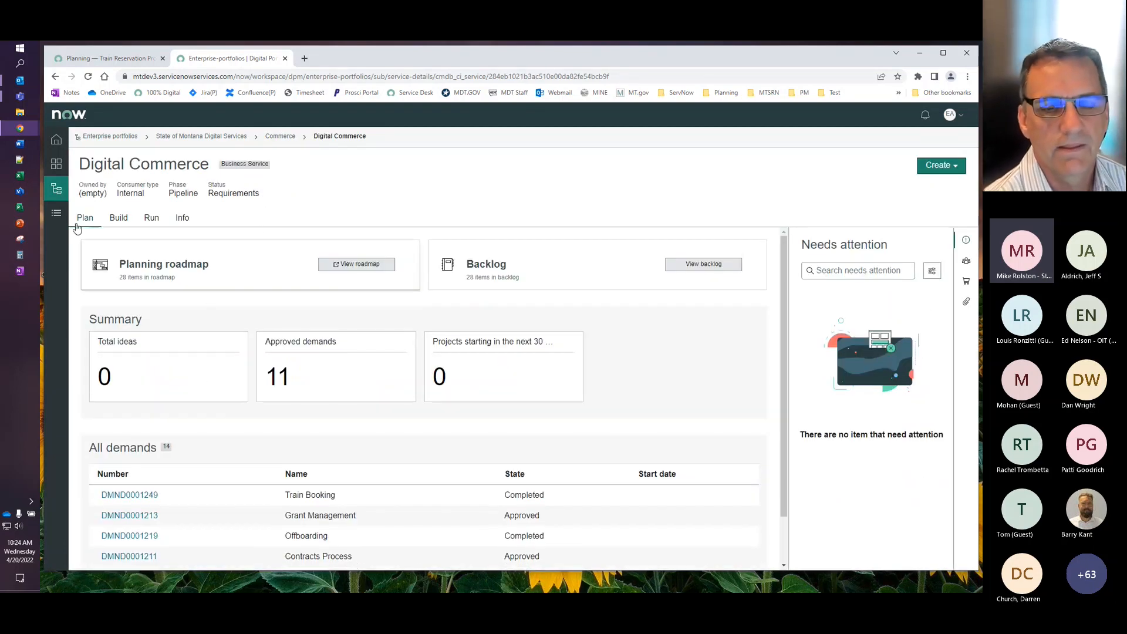
pyautogui.scroll(-1, 631, 353)
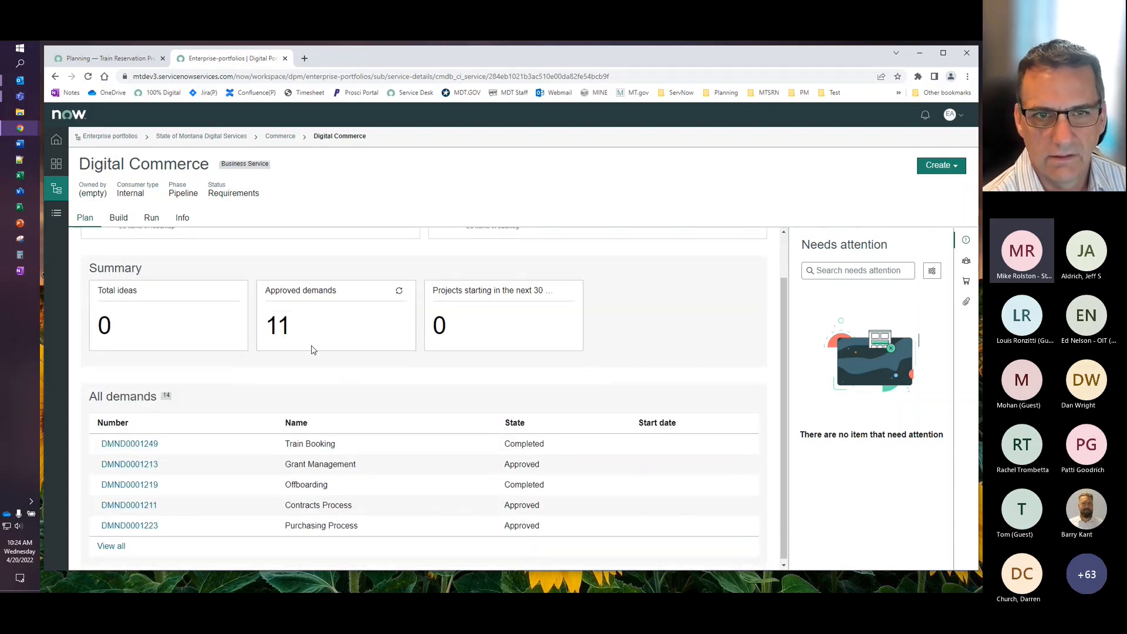
pyautogui.scroll(-1, 314, 355)
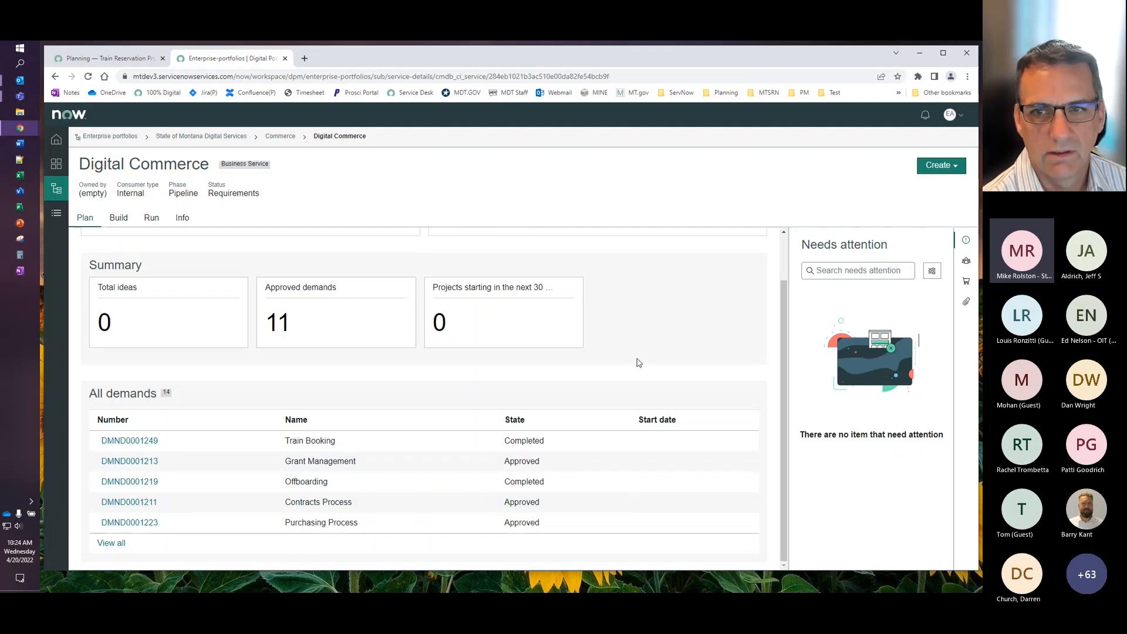
pyautogui.scroll(1, 638, 363)
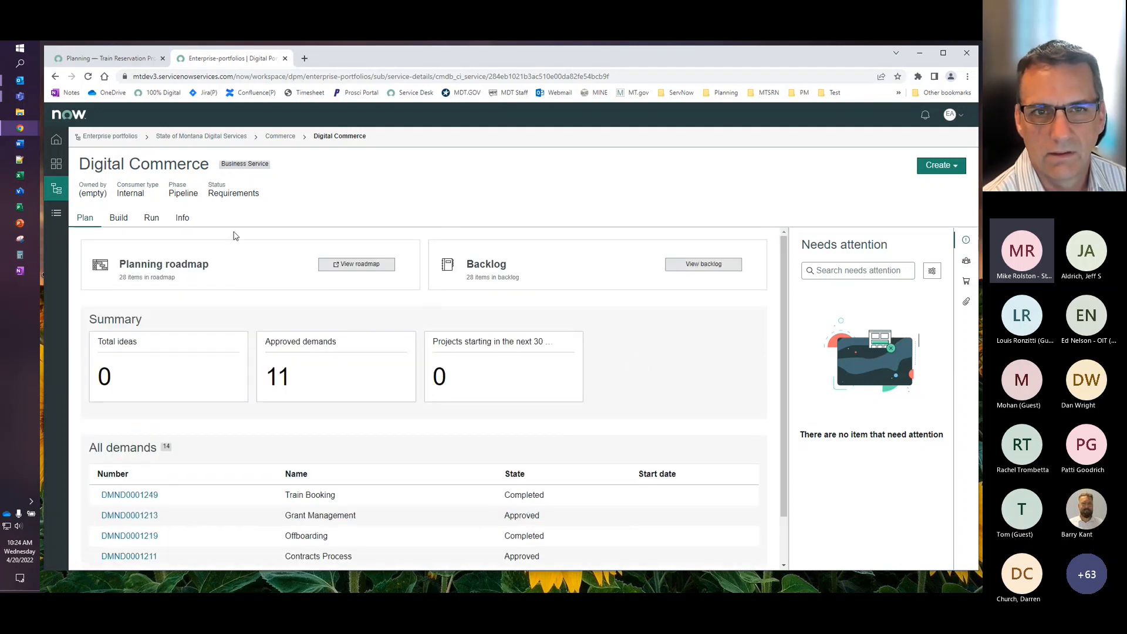
# - Examine the Build information of the Digital Commerce service, including its project metrics and active projects
pyautogui.click(118, 218)
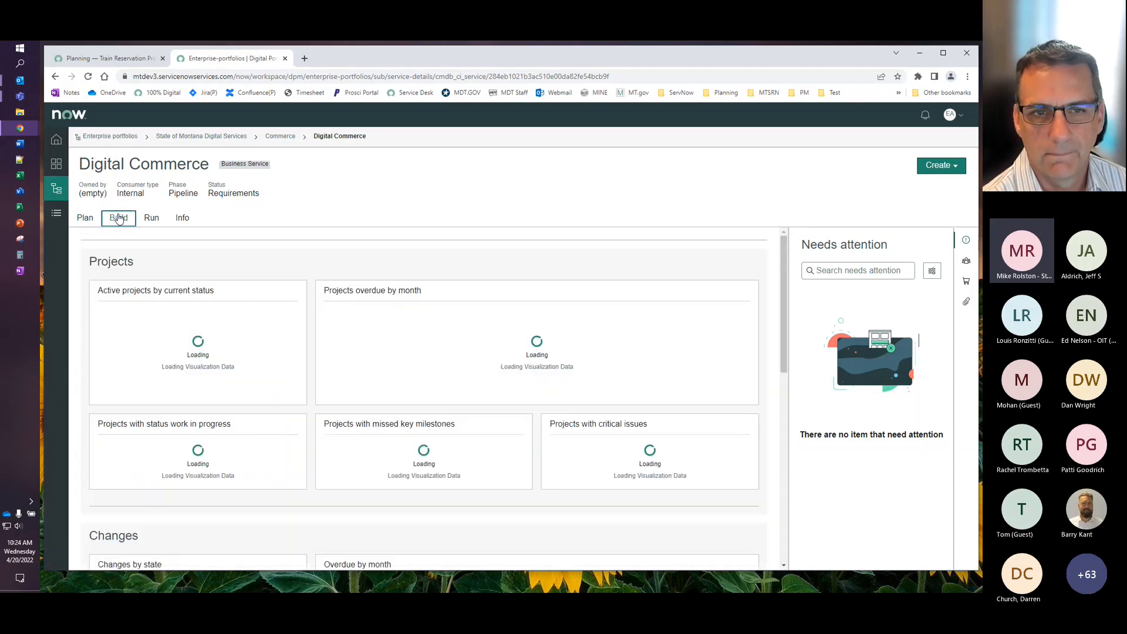
pyautogui.scroll(-1, 268, 335)
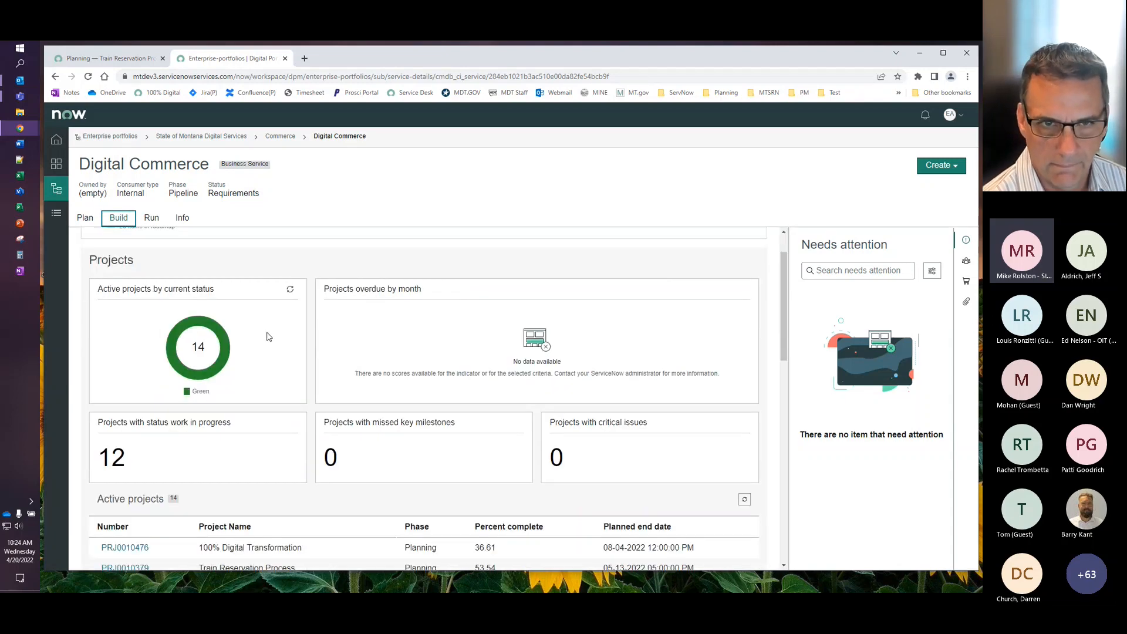
pyautogui.scroll(-2, 237, 381)
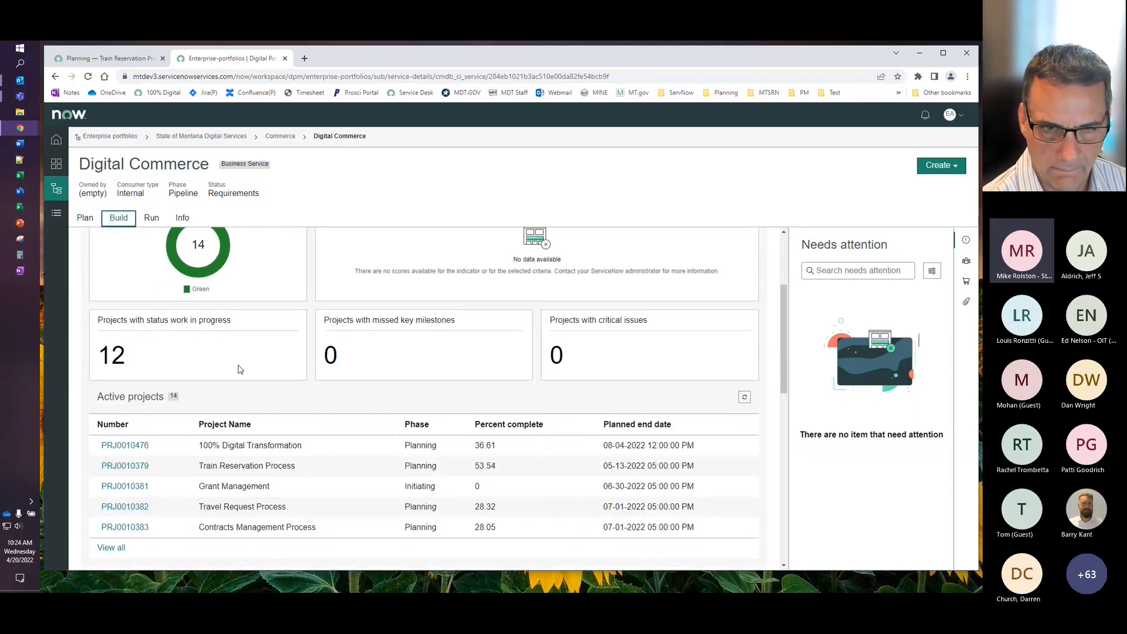
pyautogui.scroll(-1, 239, 370)
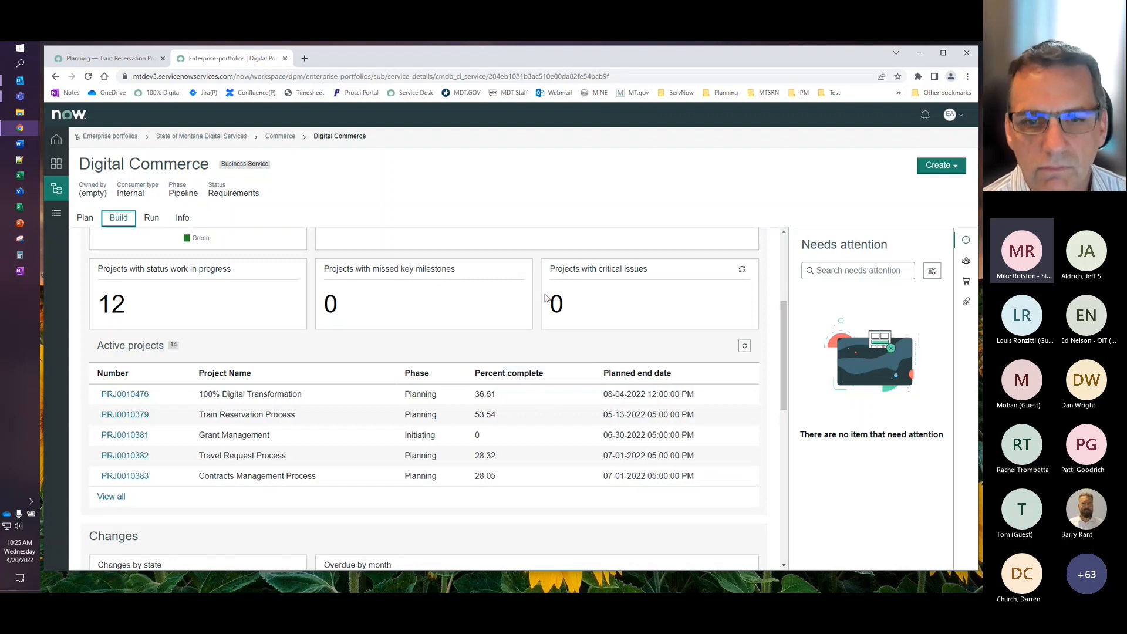
# - Check the Digital Commerce service's Run metrics and read through its general information, service scope and business case
pyautogui.click(150, 218)
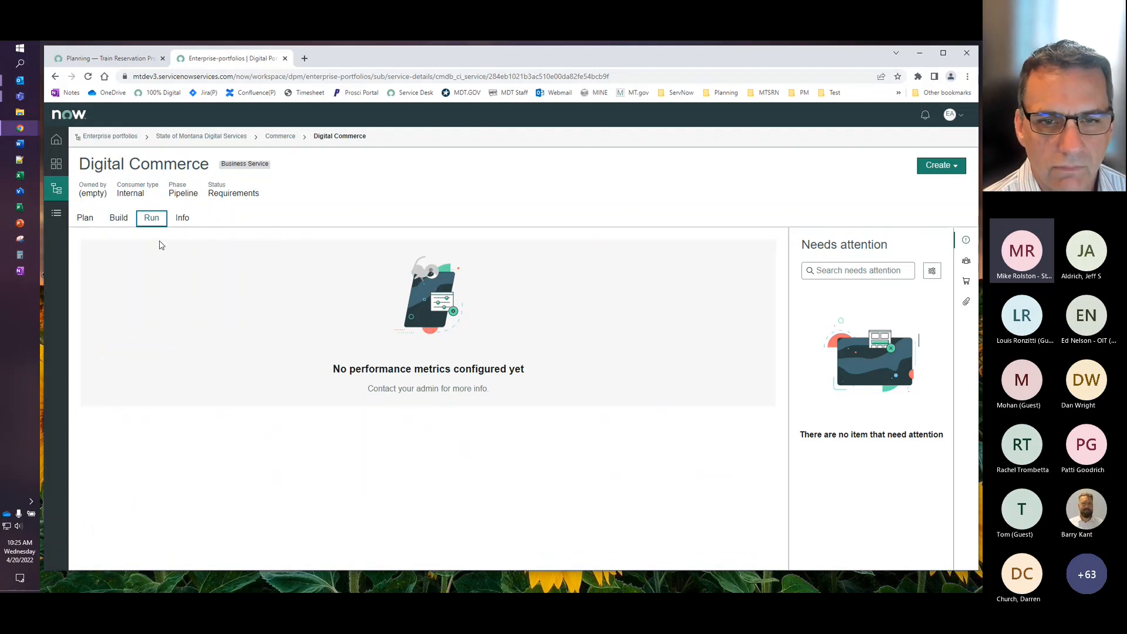
pyautogui.click(184, 218)
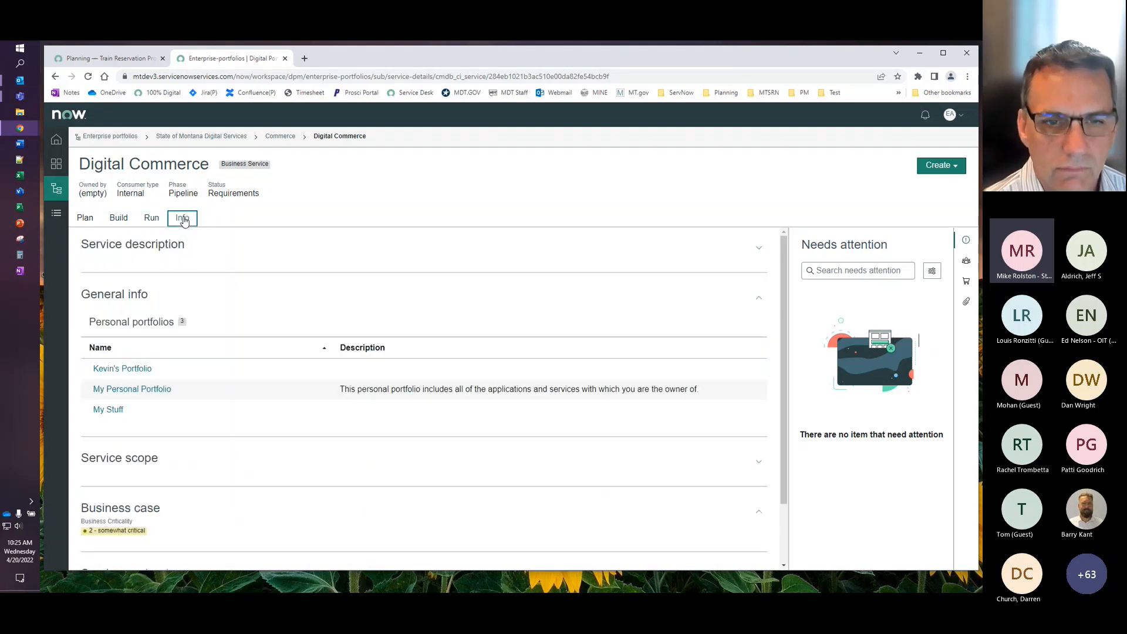
pyautogui.scroll(-1, 287, 494)
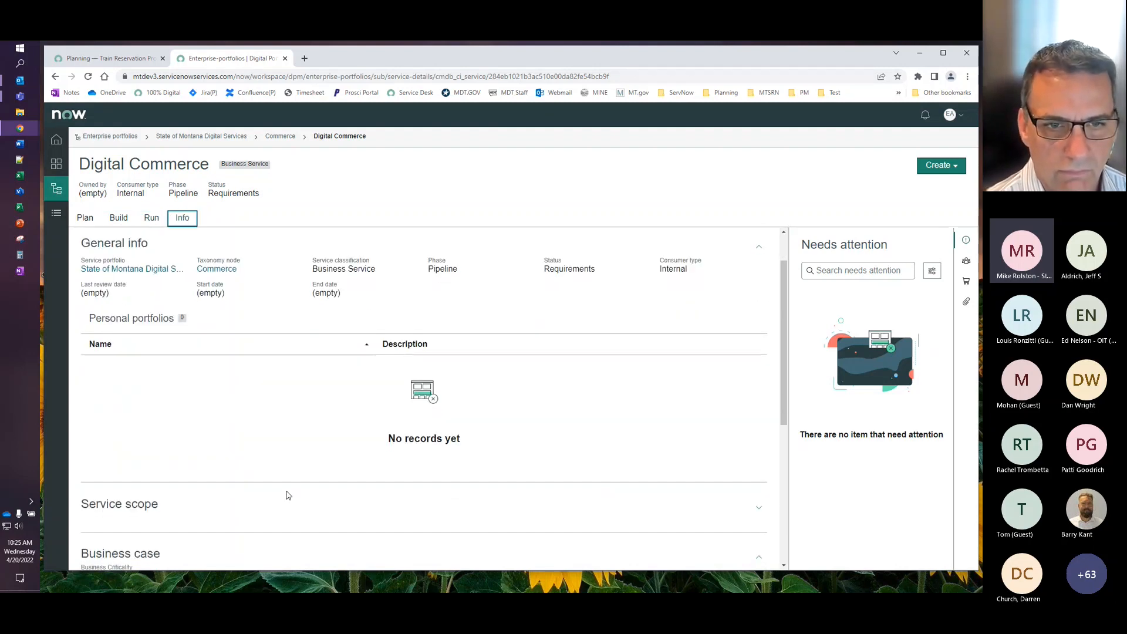
pyautogui.scroll(-2, 244, 452)
pyautogui.scroll(-1, 242, 453)
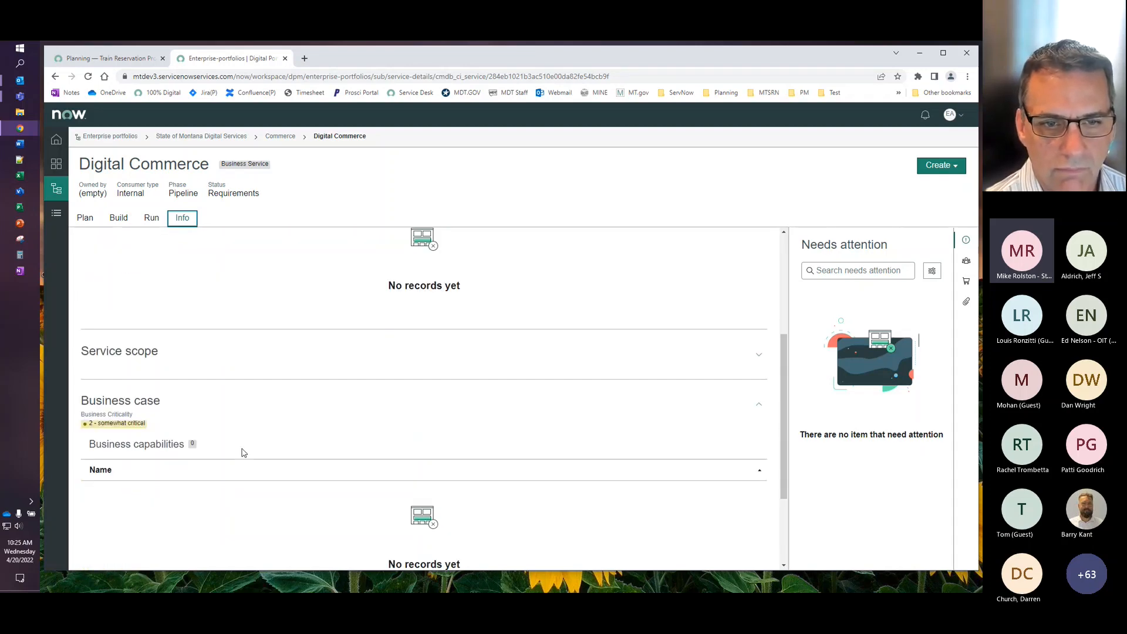
pyautogui.scroll(4, 242, 453)
# - Return to the Digital Commerce service's Build information and review its roadmap and project status once more
pyautogui.click(111, 217)
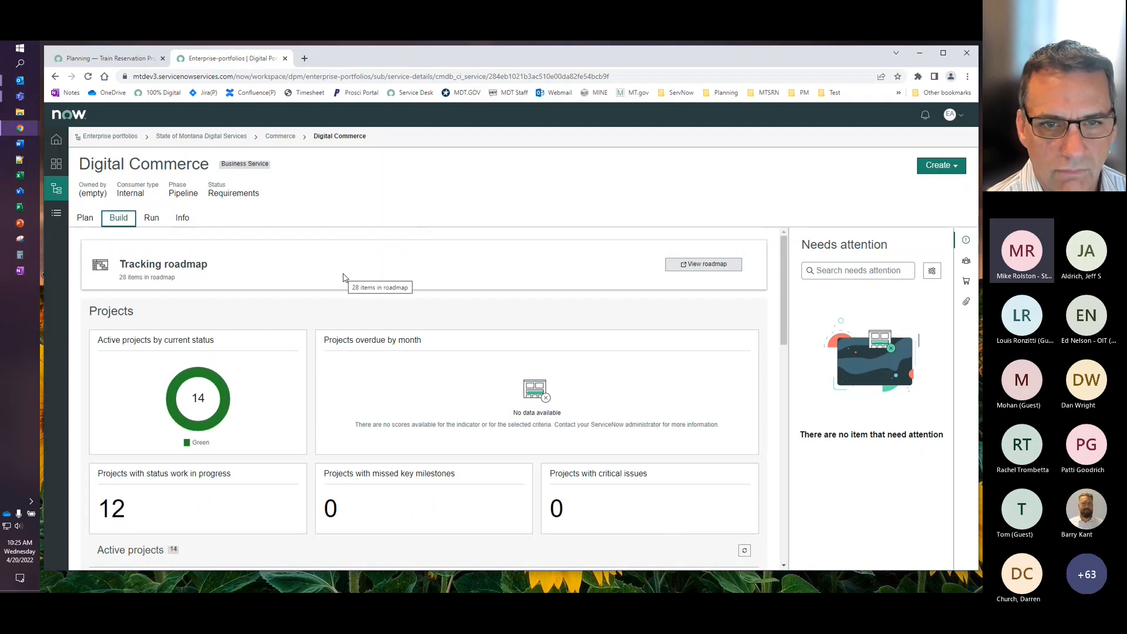
pyautogui.scroll(-1, 426, 293)
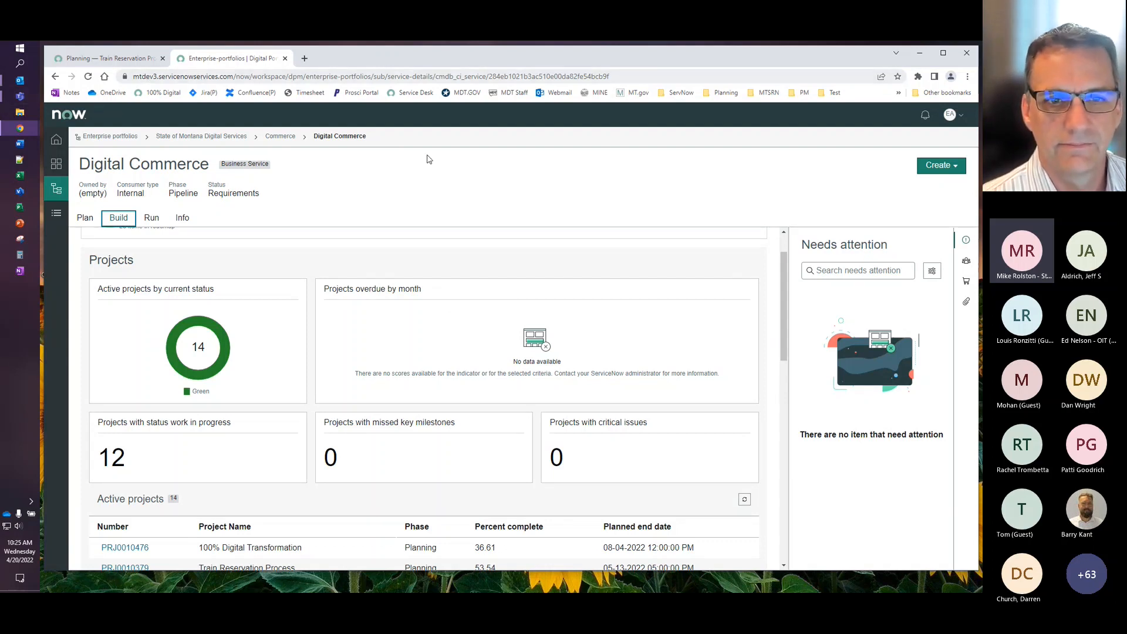
pyautogui.scroll(-3, 509, 341)
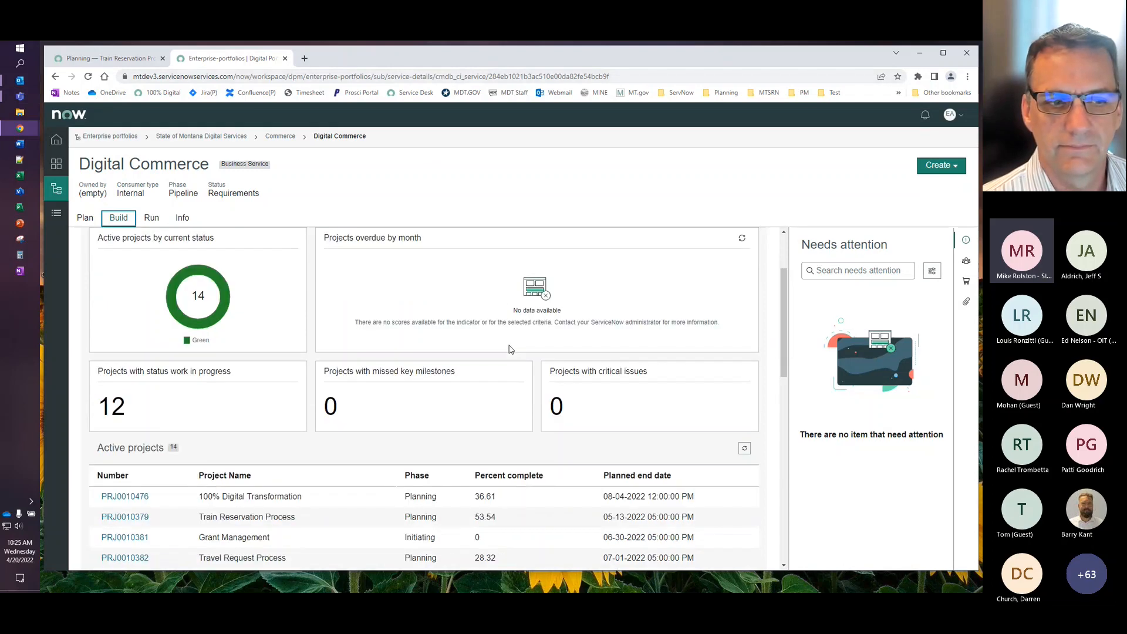
# - Open the 100% Digital Challenge board from the Investment Dashboard and examine the completion, schedule and scope status of its investments
pyautogui.scroll(-1, 510, 348)
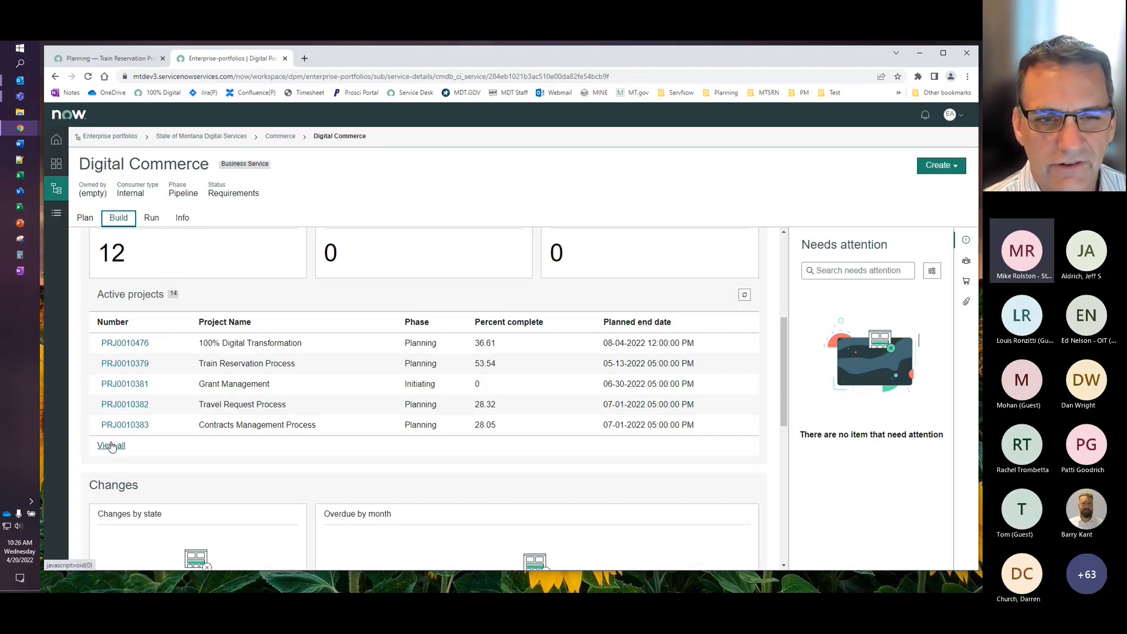
pyautogui.click(109, 58)
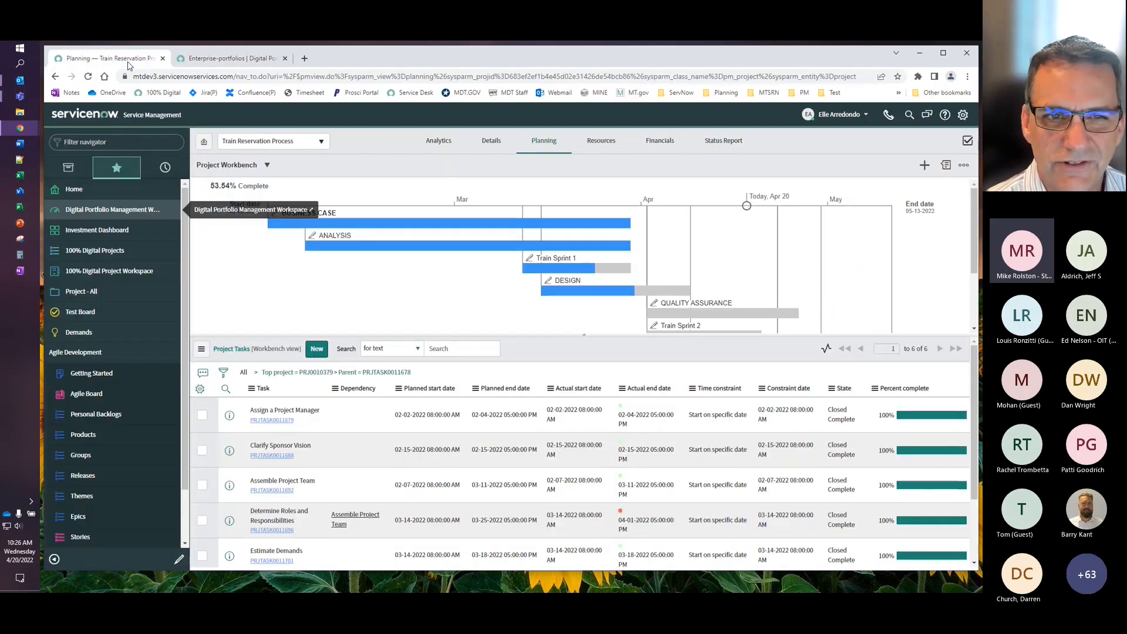
pyautogui.click(109, 232)
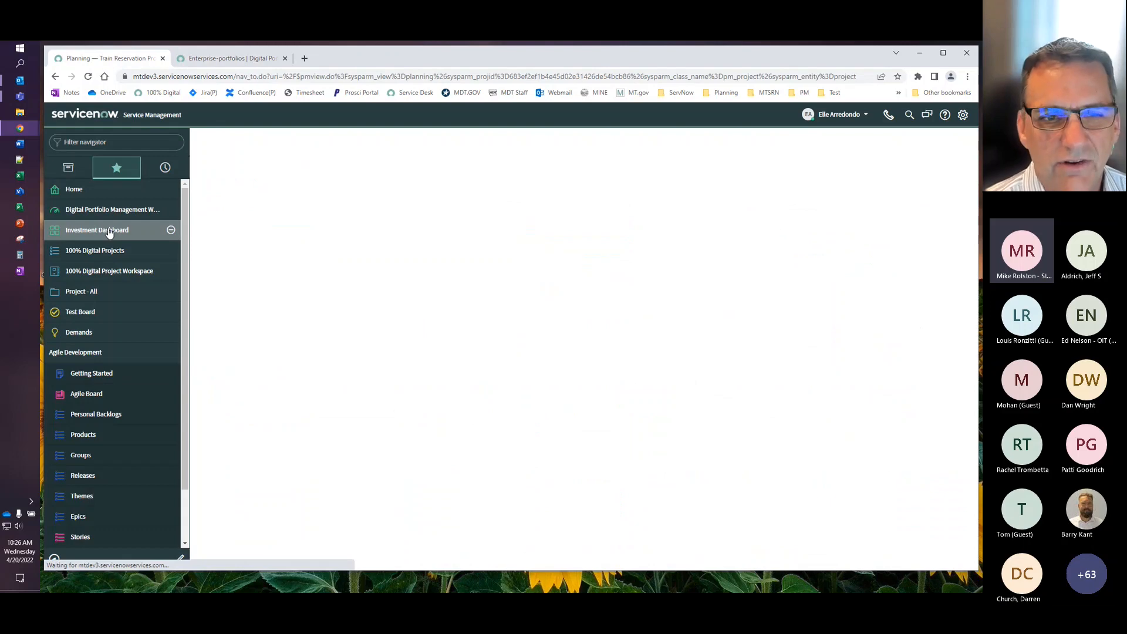
pyautogui.click(330, 251)
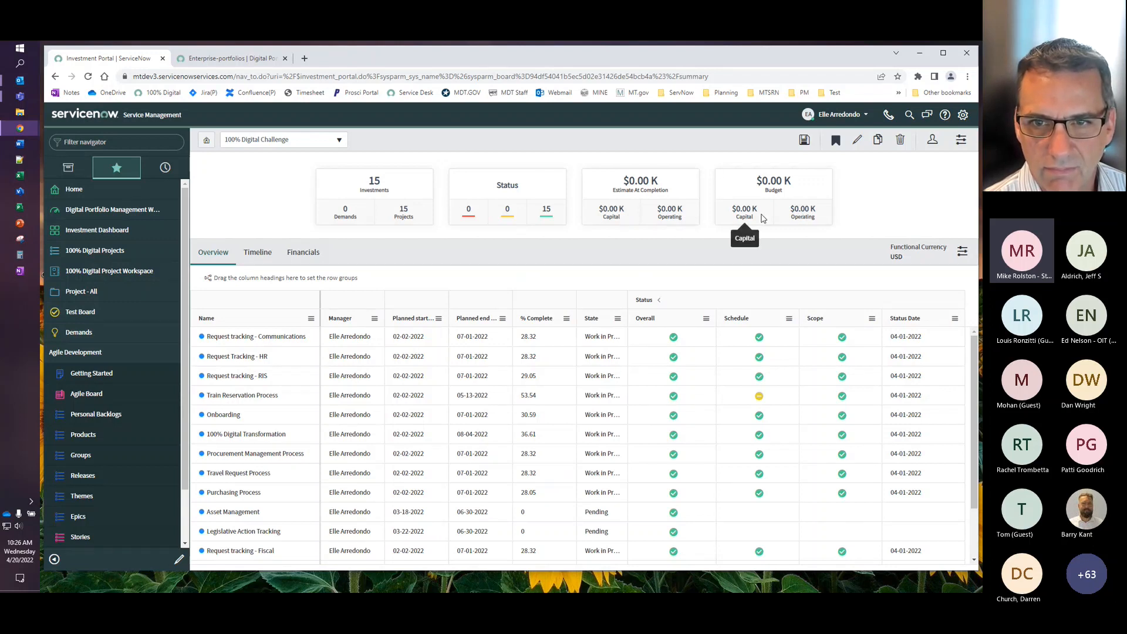
pyautogui.scroll(-1, 773, 341)
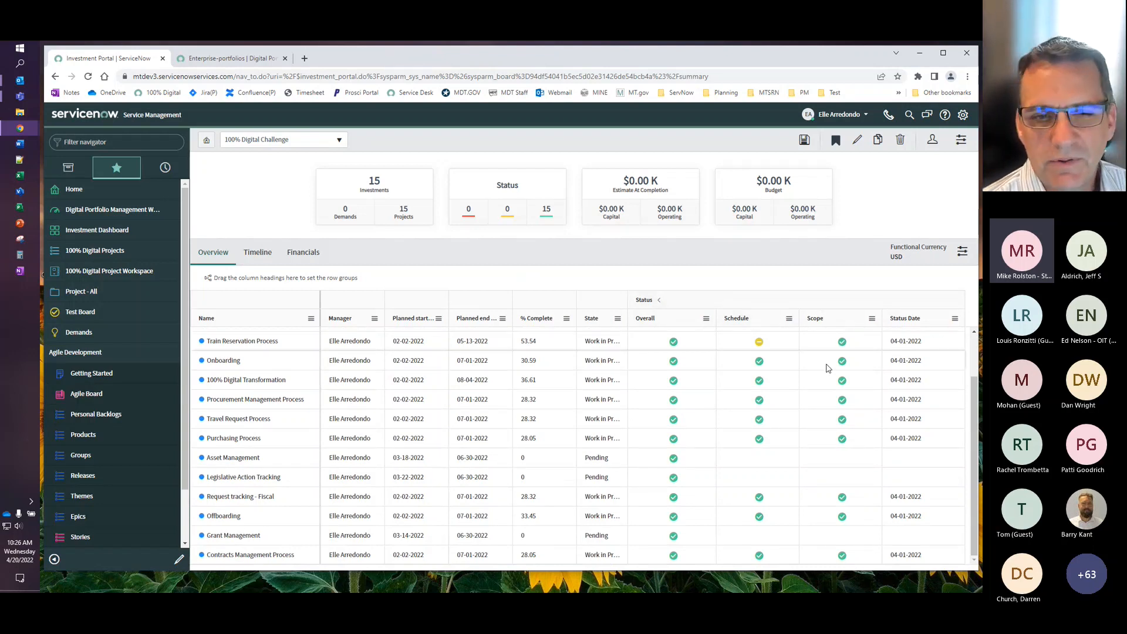
pyautogui.scroll(1, 827, 368)
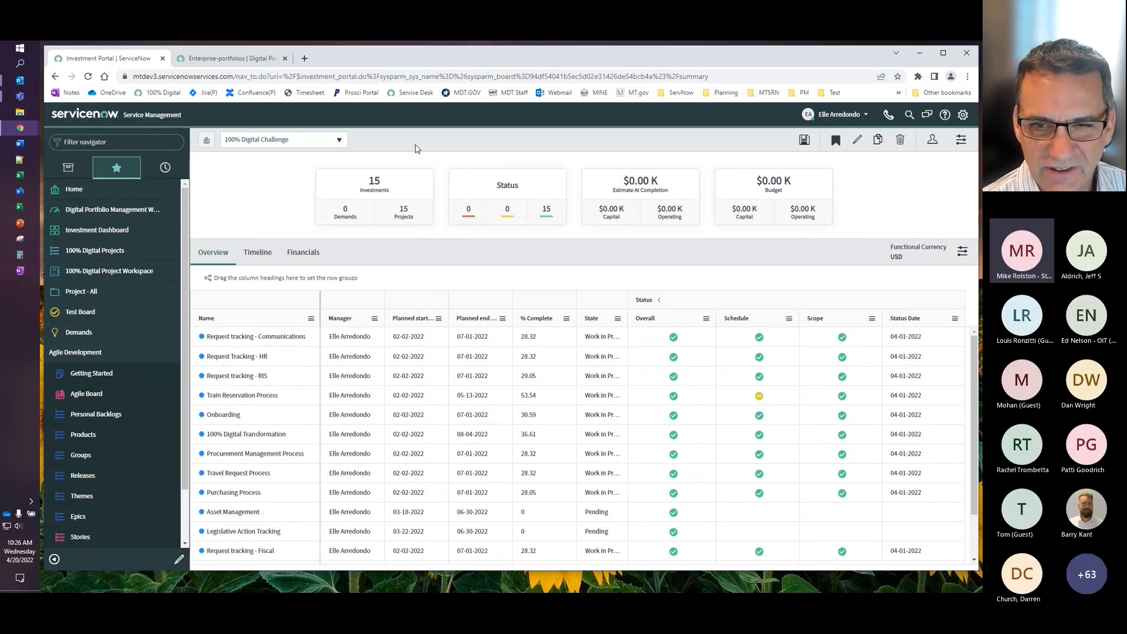
# - Go back to the Digital Commerce service in the enterprise portfolios workspace and recheck its project metrics and active projects
pyautogui.click(237, 59)
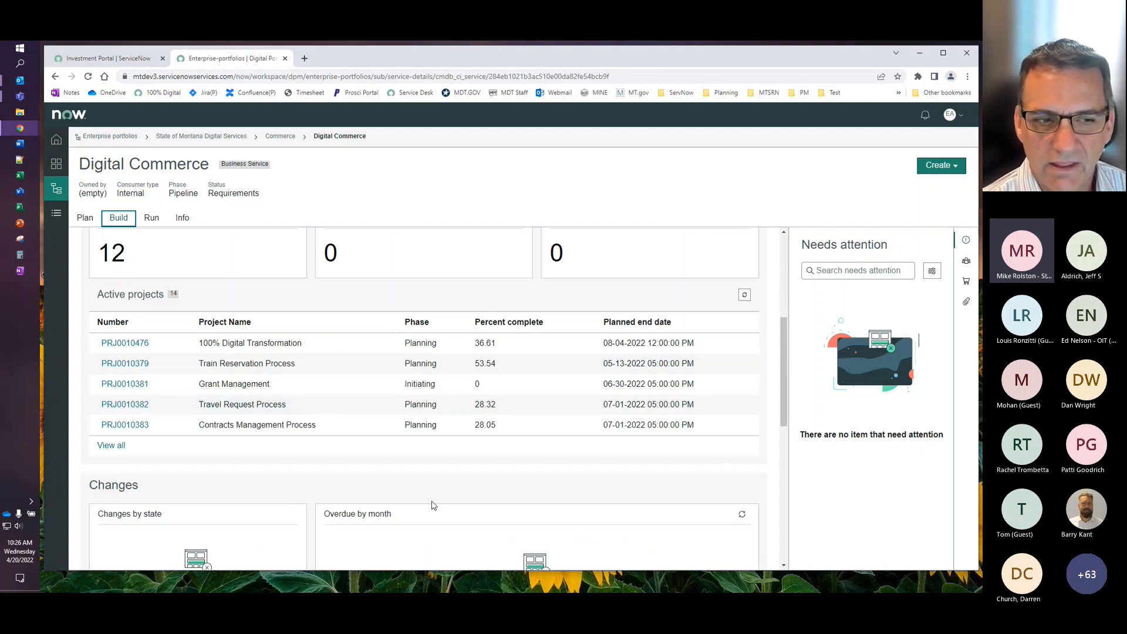
pyautogui.scroll(3, 432, 506)
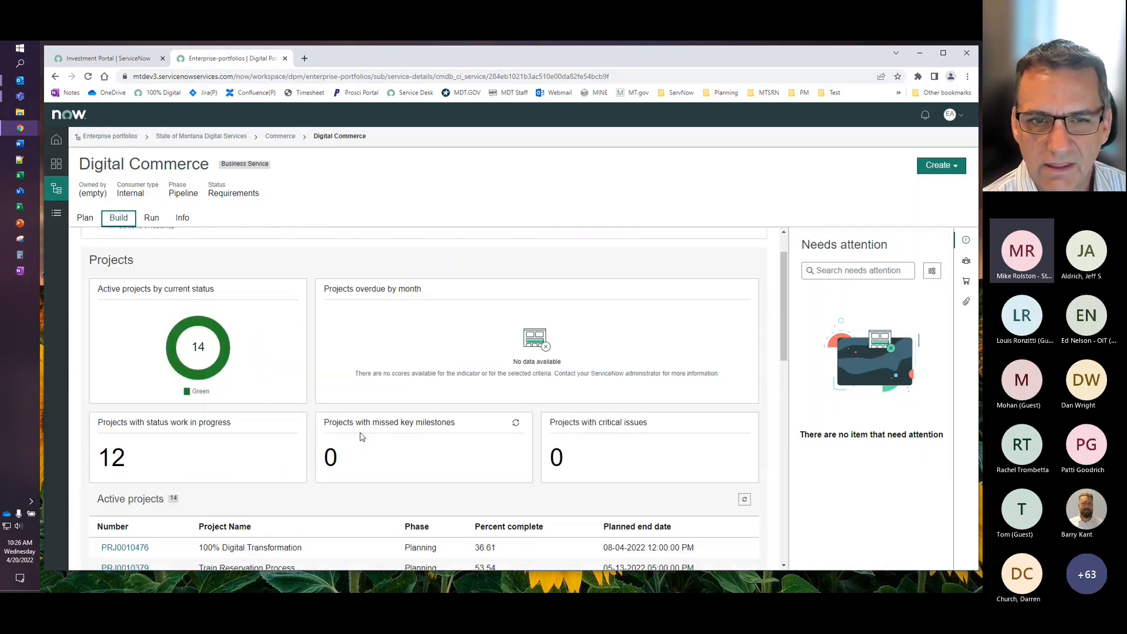